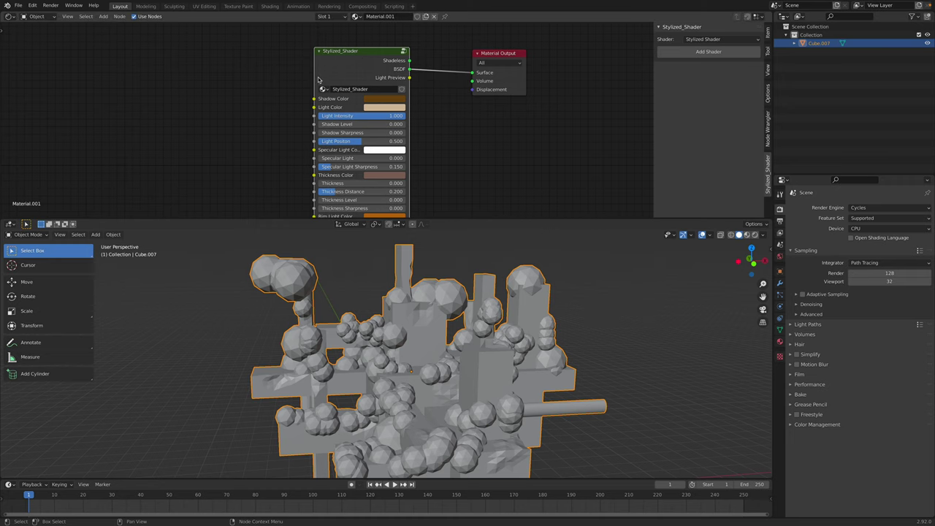
- Save the file, then enlarge the 3D viewport and display the model in rendered shading
key("ctrl+s")
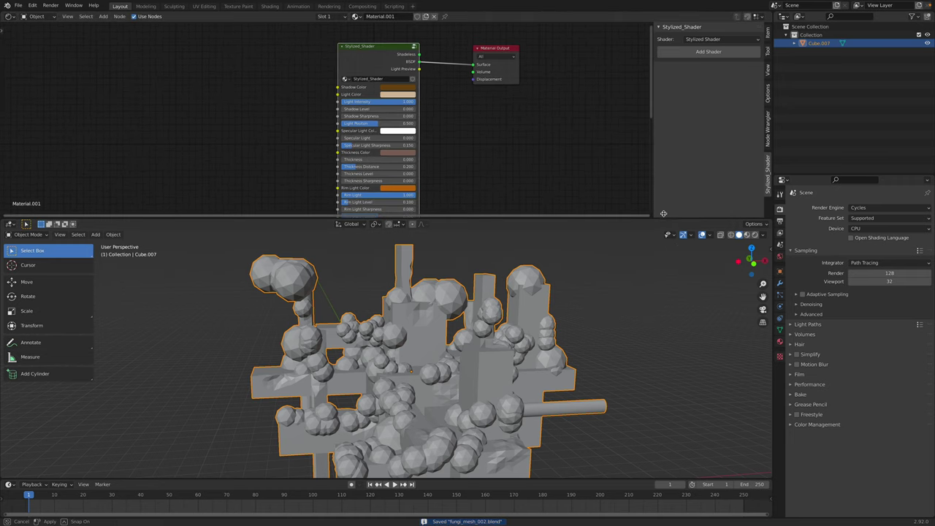
left_click_drag(665, 217, 665, 174)
left_click(754, 191)
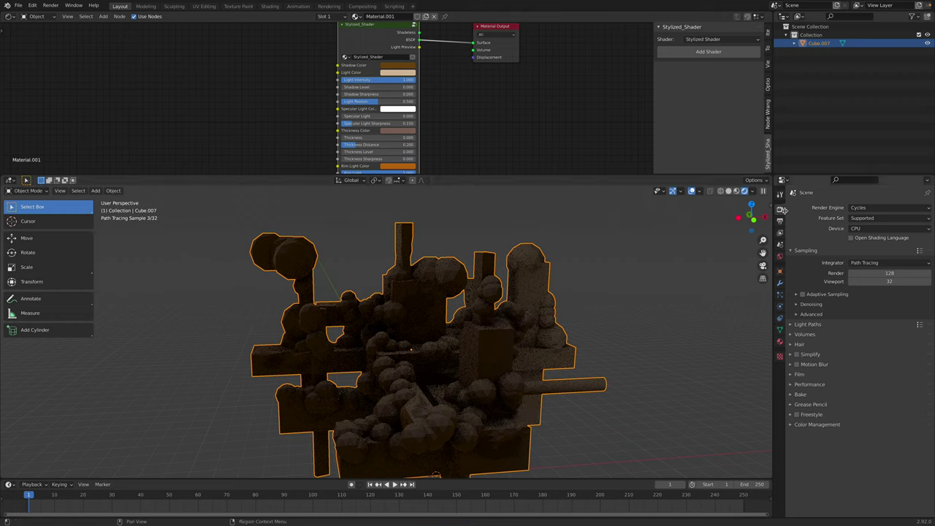
- Add a Sun light and trackball-rotate it so it lights the front and top of the mesh
key("shift+a")
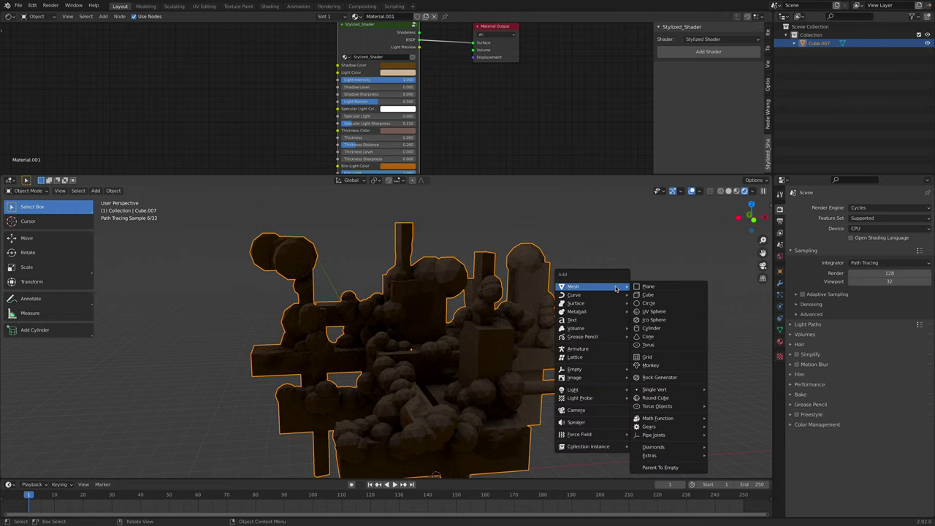
mouse_move(608, 380)
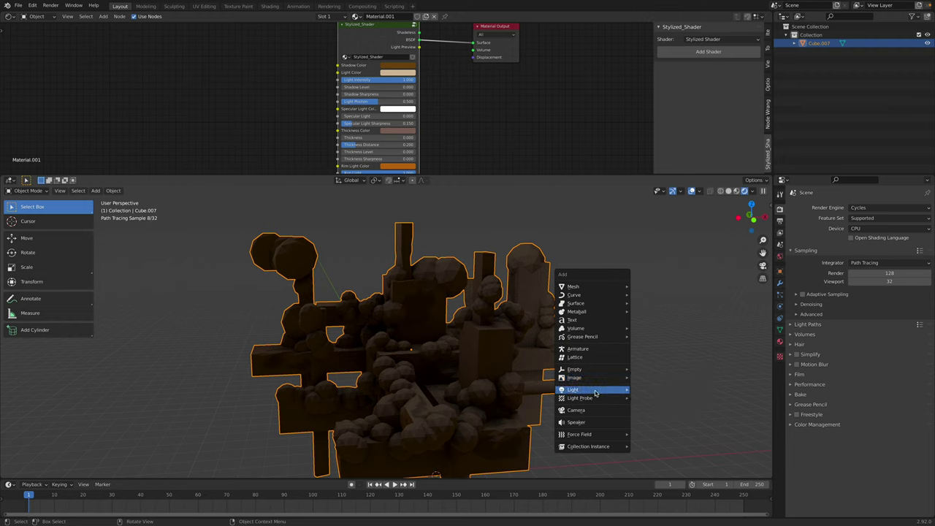
left_click(654, 398)
key("r")
key("r")
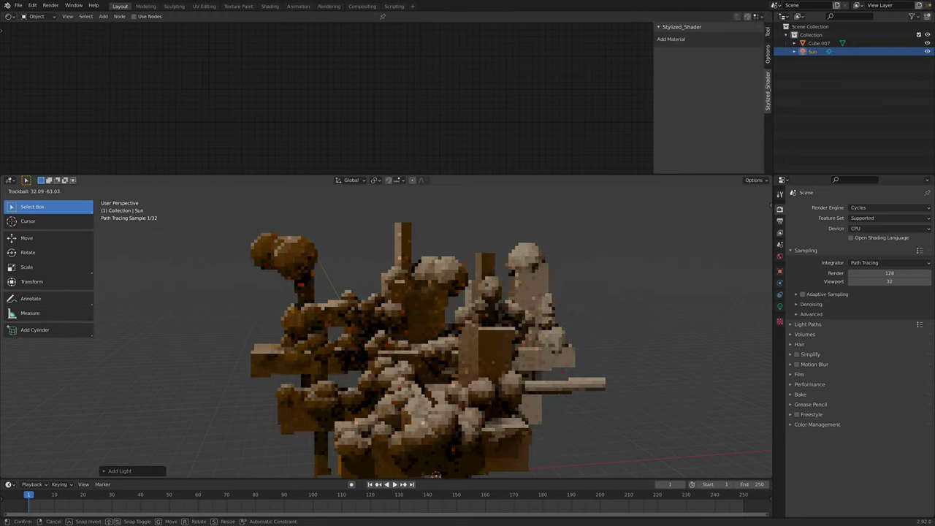
left_click(567, 361)
middle_click_drag(567, 361, 565, 316, "shift")
- Add a Geometry node to the mesh's material, well clear of the Stylized_Shader node on its input side
left_click(551, 290)
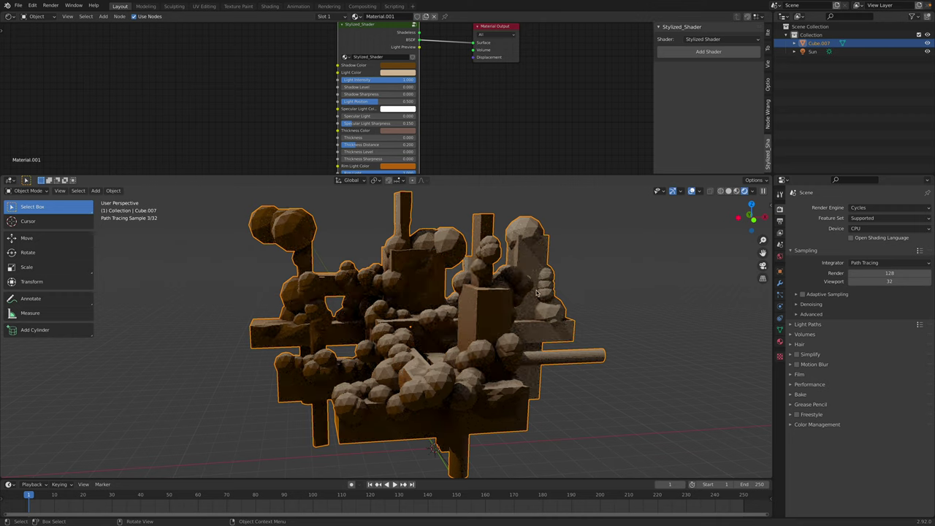
middle_click_drag(281, 134, 294, 148)
key("shift+a")
left_click(242, 108)
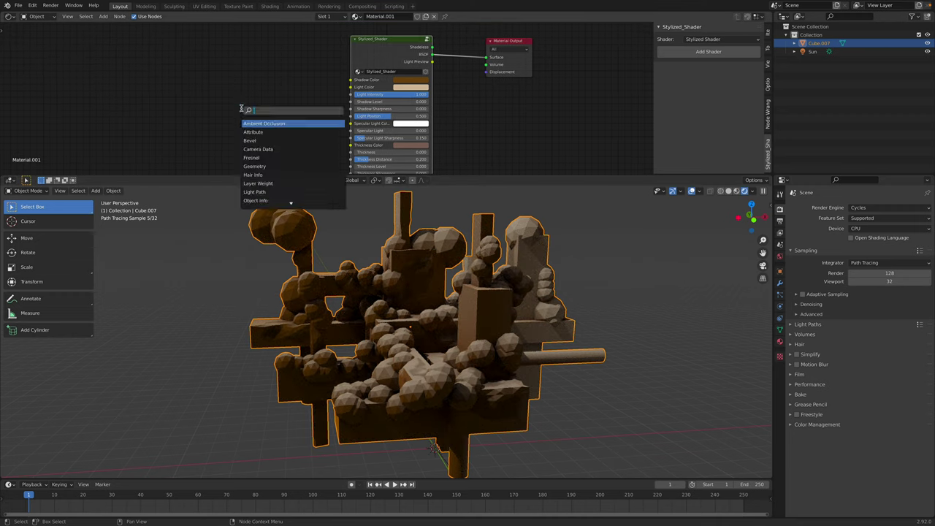
type("geo")
key("Return")
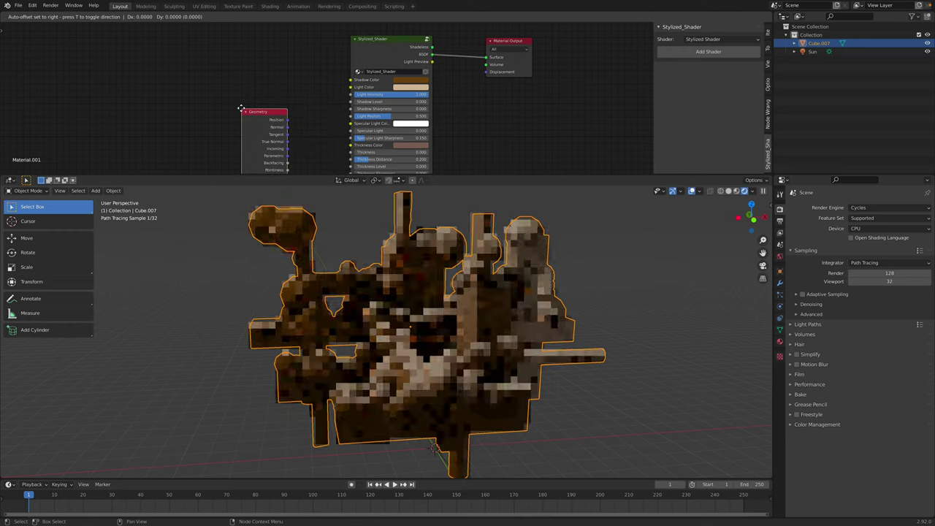
left_click(128, 92)
- Add a ColorRamp node and link Random Per Island through it to the shader's Shadow Color
key("shift+a")
left_click(215, 83)
type("color")
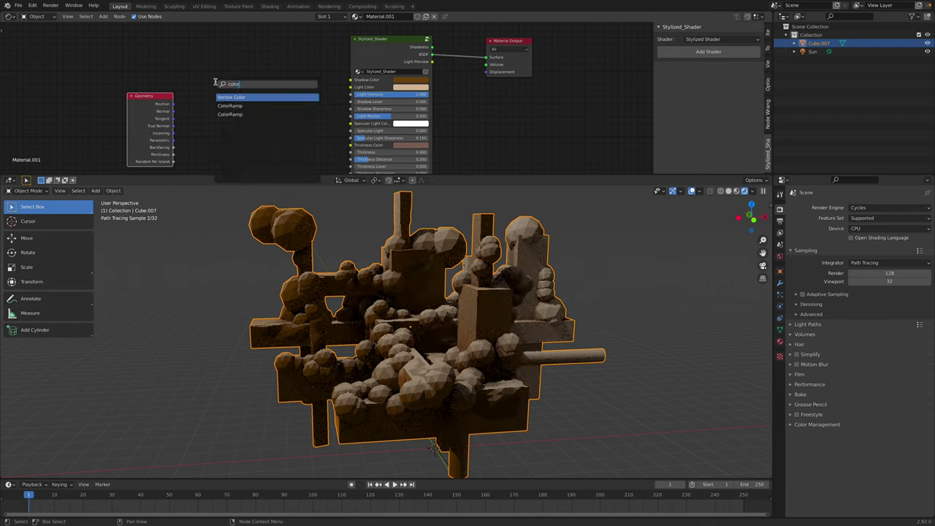
key("Down")
key("Return")
left_click(212, 84)
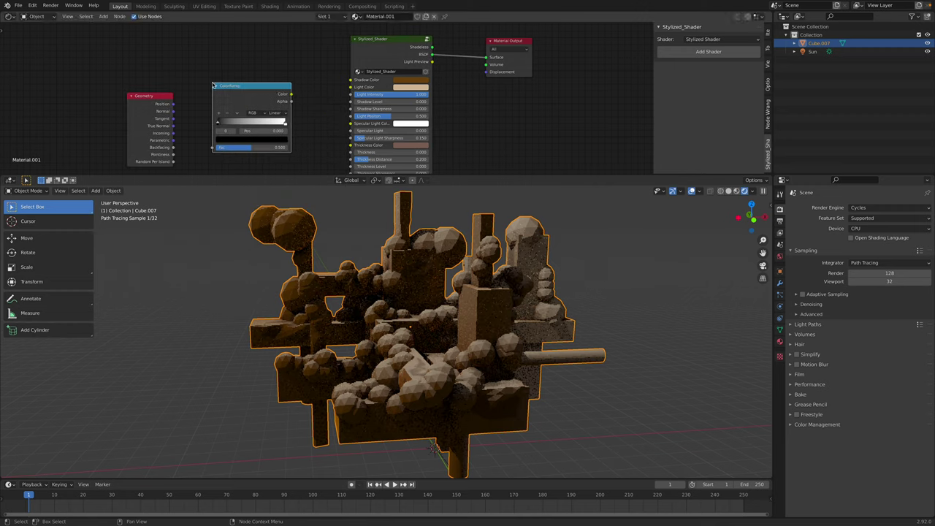
left_click_drag(173, 162, 212, 148)
left_click_drag(291, 93, 351, 81)
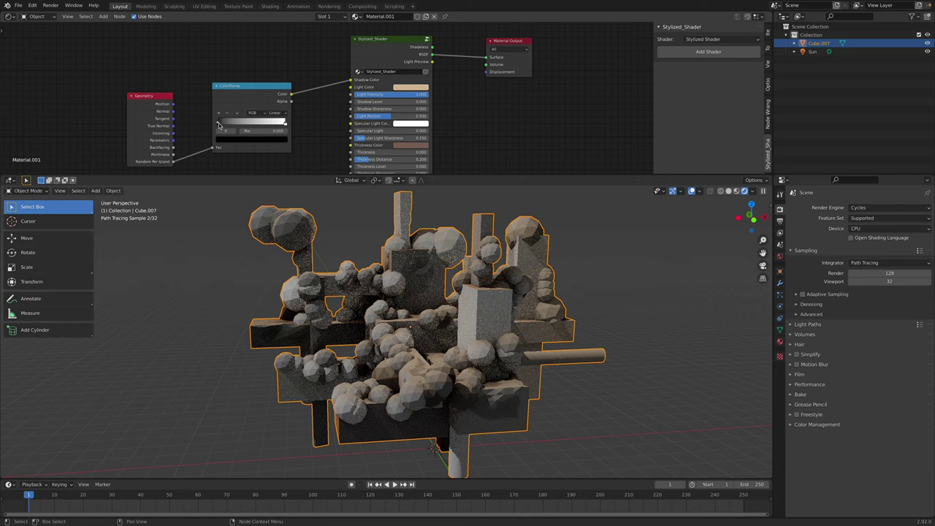
- Make the ColorRamp's first stop red at position 0.127 and set the color mode to HSV
left_click_drag(219, 125, 236, 126)
left_click(235, 138)
left_click_drag(273, 69, 273, 46)
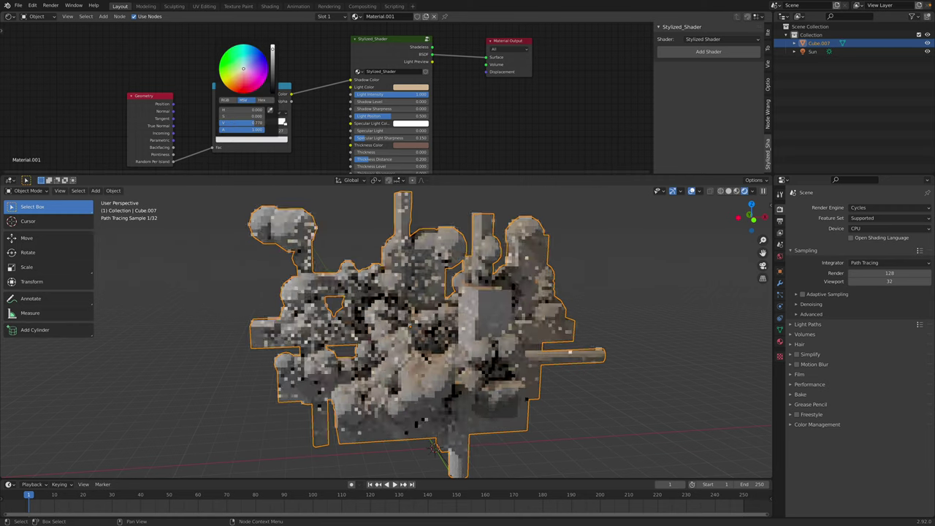
left_click(243, 92)
left_click(259, 114)
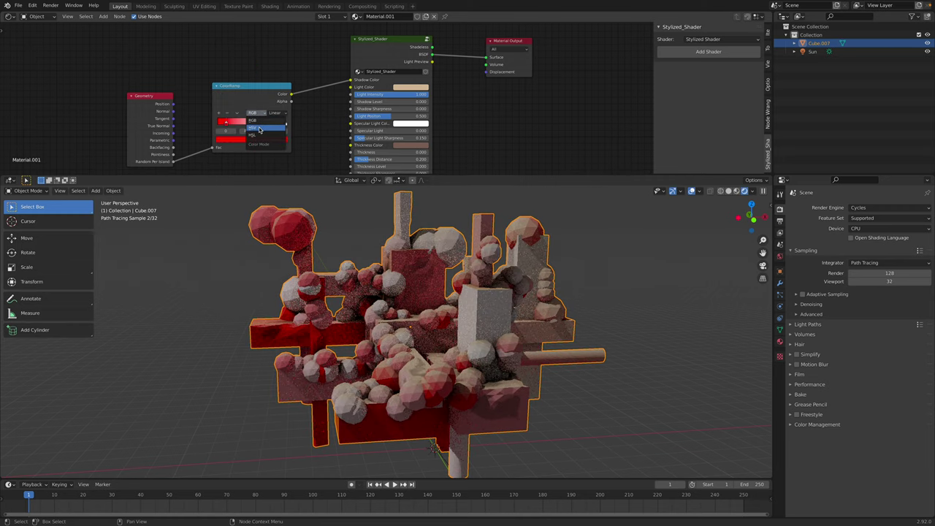
left_click(257, 128)
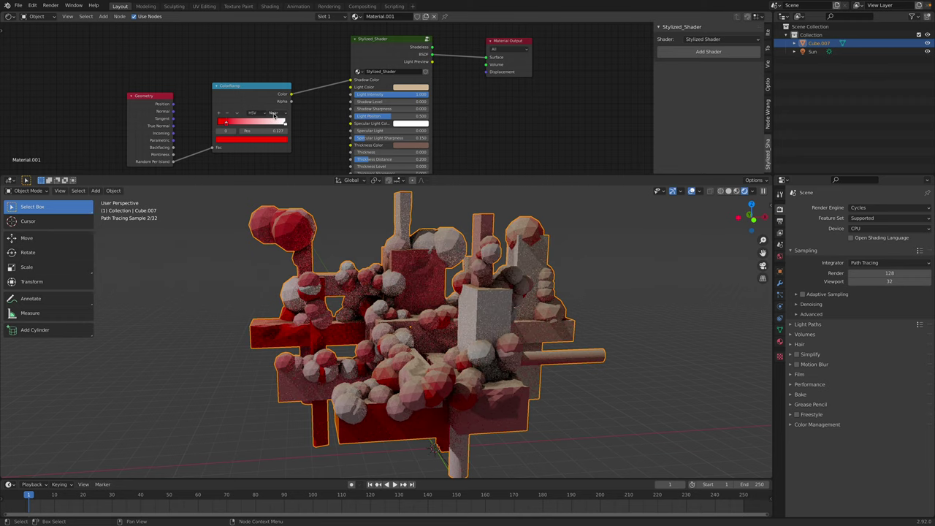
- Make the ColorRamp's second stop yellow-green at position 0.857
left_click(283, 124)
left_click(276, 139)
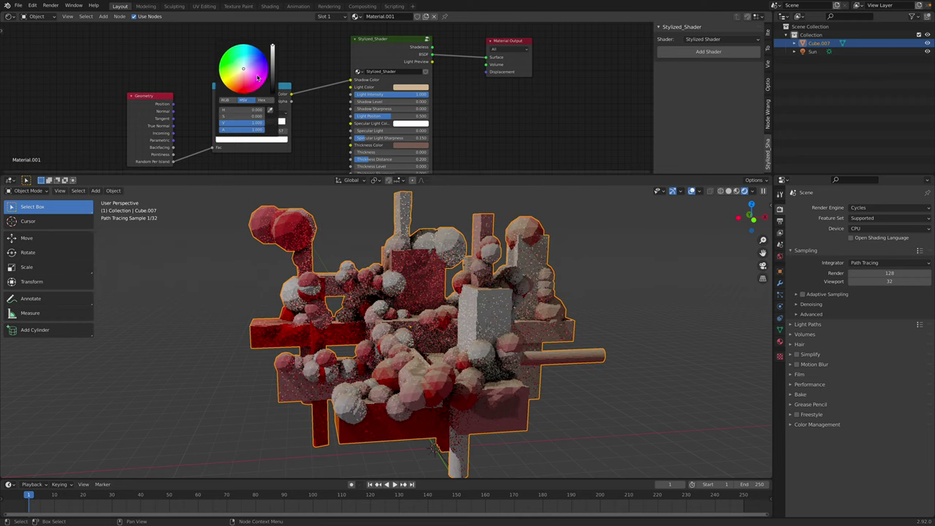
left_click(255, 74)
left_click_drag(255, 72, 221, 72)
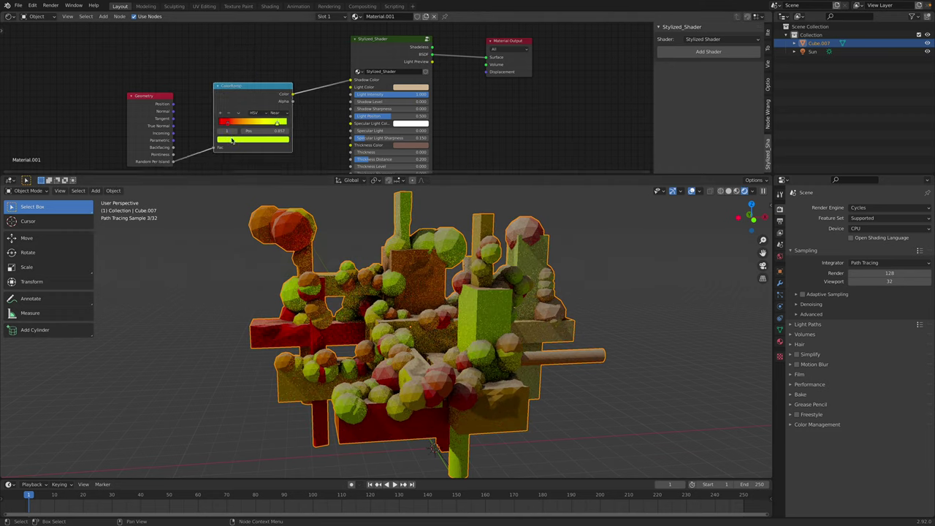
- Darken both ColorRamp stops to a deep red and a darker green, with the green stop at position 0.816
left_click(227, 124)
left_click(239, 141)
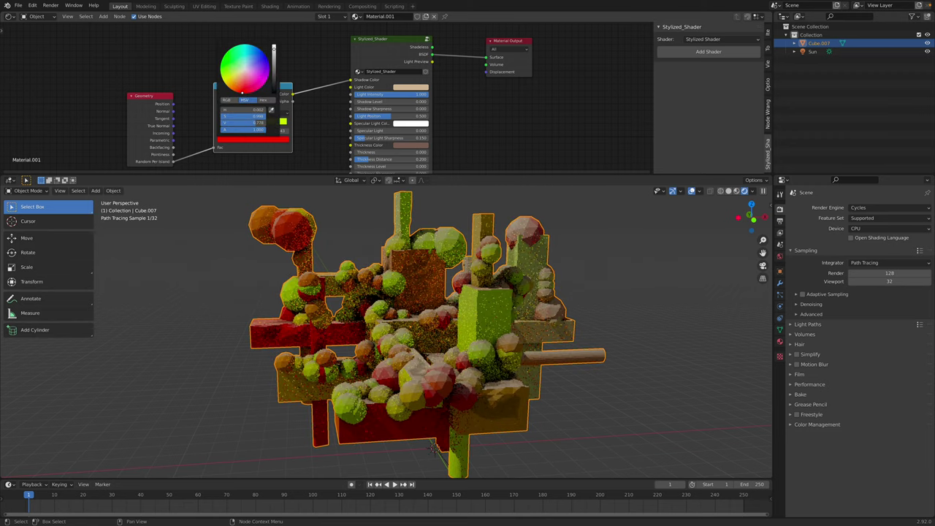
left_click_drag(274, 49, 274, 82)
left_click(278, 124)
left_click(282, 139)
left_click_drag(273, 47, 273, 77)
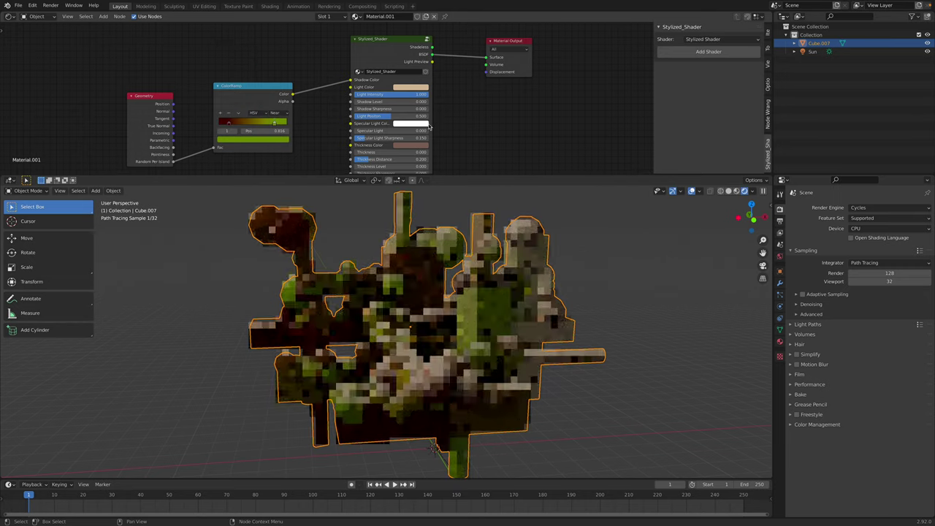
- Change the Stylized_Shader's Light Color to a light periwinkle blue
left_click(420, 87)
left_click_drag(429, 109, 427, 112)
scroll(409, 105, "up", 5)
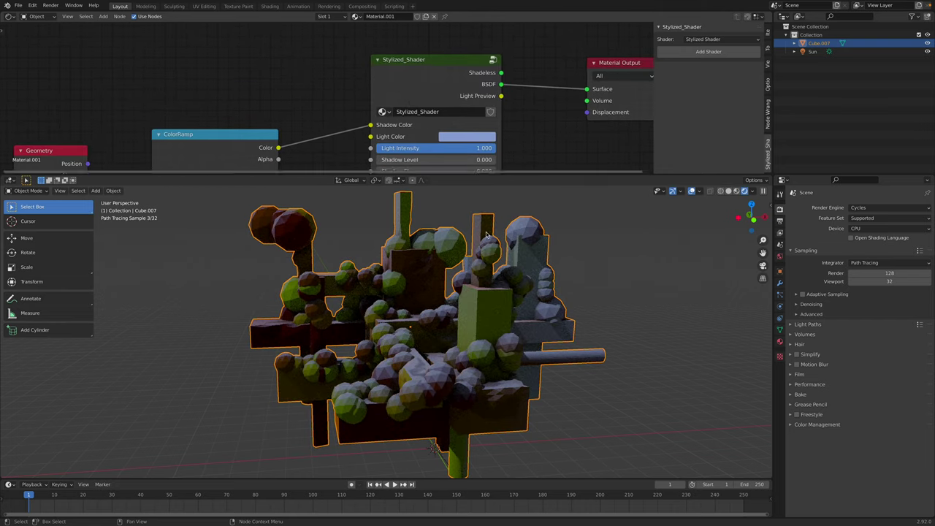
middle_click_drag(526, 306, 501, 314)
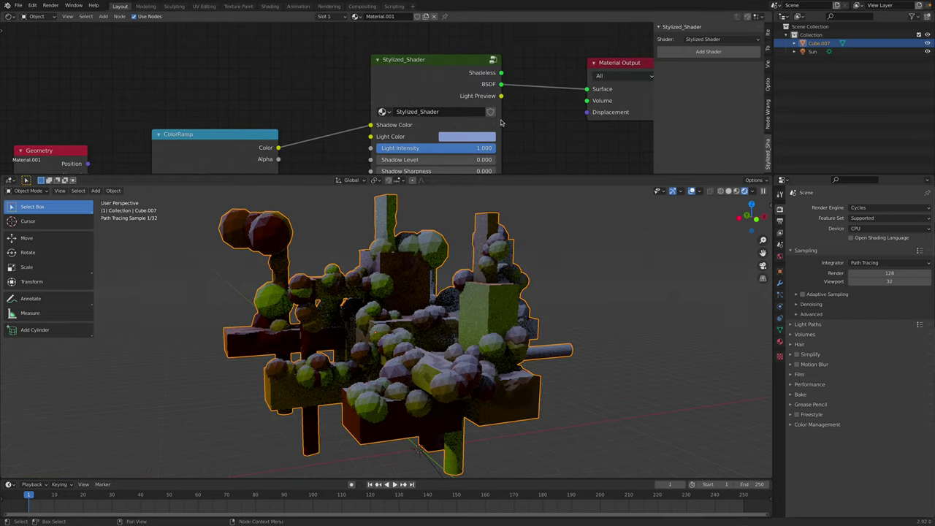
- Set the shader's Shadow Level to 0.225 and Light Position to 0.434, and save the file
middle_click_drag(497, 119, 471, 82)
mouse_move(411, 123)
left_mouse_down()
mouse_move(472, 123)
mouse_move(418, 123)
mouse_move(426, 124)
left_mouse_up()
middle_click_drag(488, 153, 459, 120)
scroll(458, 120, "down", 2)
left_click_drag(429, 109, 422, 108)
scroll(495, 127, "down", 3)
key("ctrl+s")
middle_click_drag(494, 127, 477, 105)
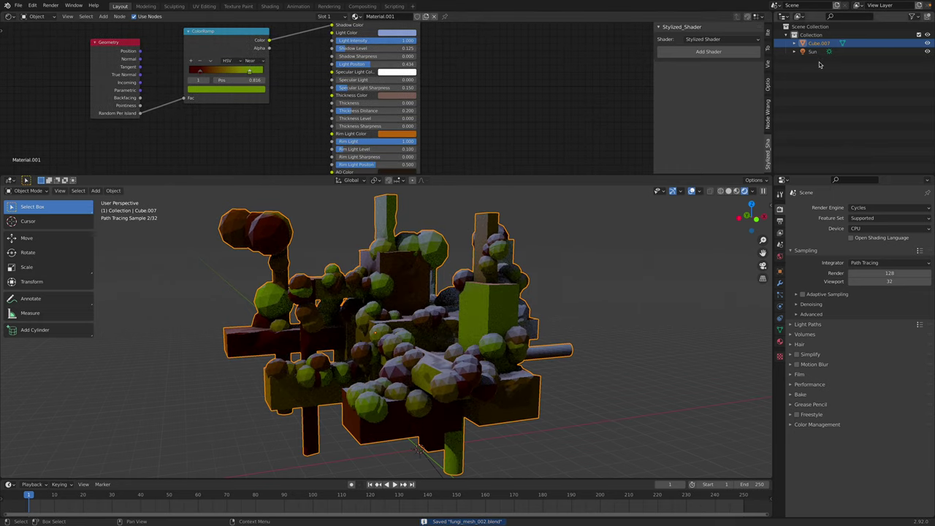
- Select the Sun light and trackball-rotate it to a new lighting direction on the model
left_click(419, 447)
key("r")
key("r")
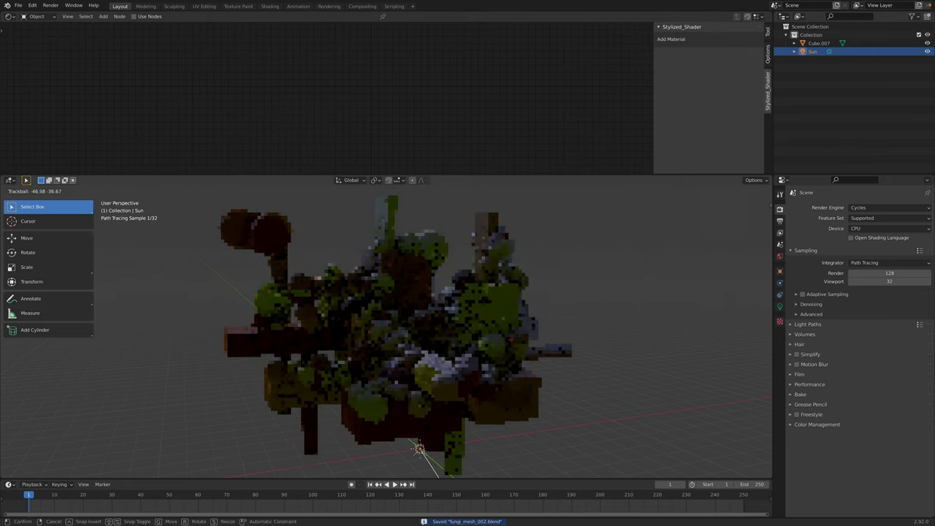
left_click(565, 328)
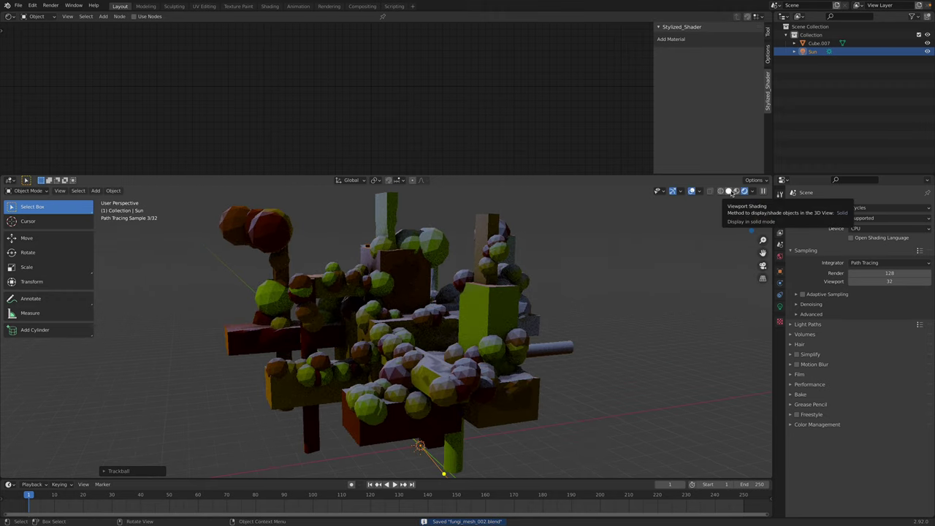
- Display the model in solid shading and put the mesh into Sculpt Mode
left_click(730, 191)
mouse_move(582, 298)
middle_mouse_down()
mouse_move(585, 315)
mouse_move(615, 317)
middle_mouse_up()
left_click(319, 291)
left_click(29, 190)
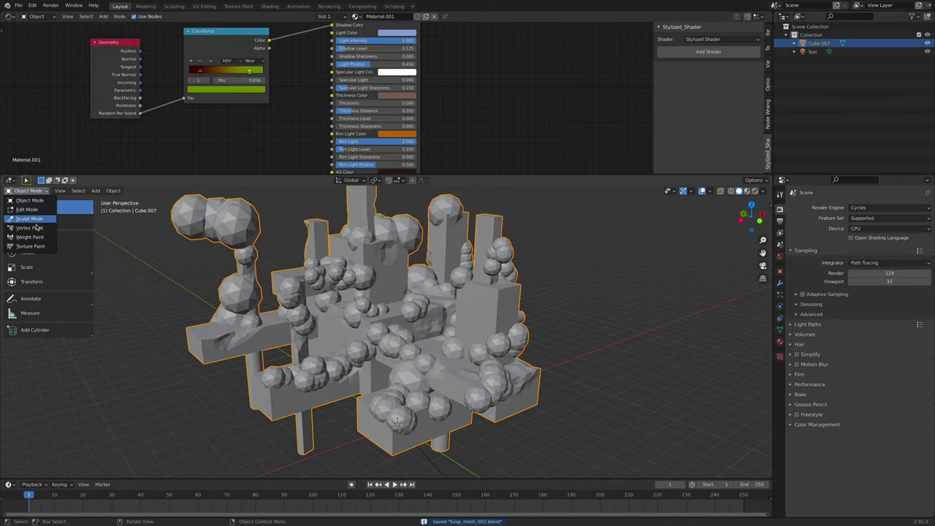
left_click(33, 219)
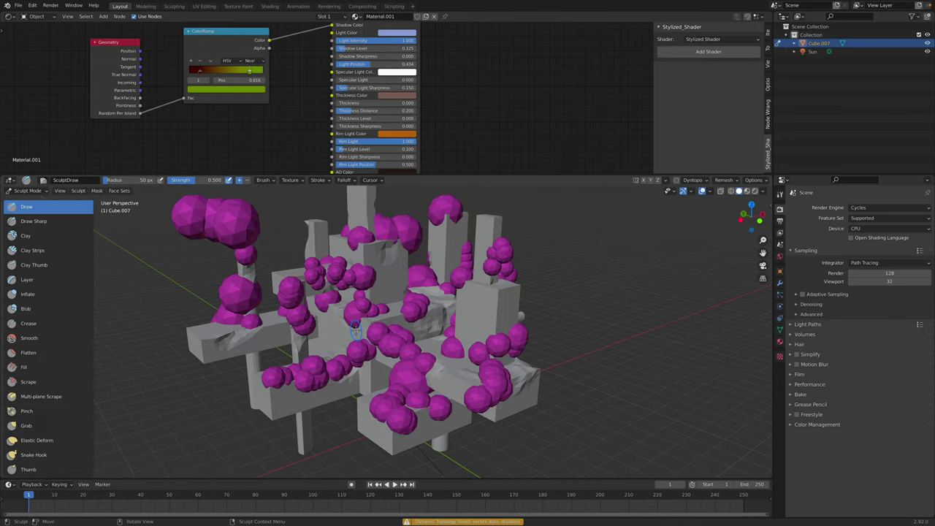
- Enable dynamic topology for sculpting the mesh
left_click(677, 180)
left_click(675, 181)
left_click(694, 181)
left_click(713, 195)
key("Return")
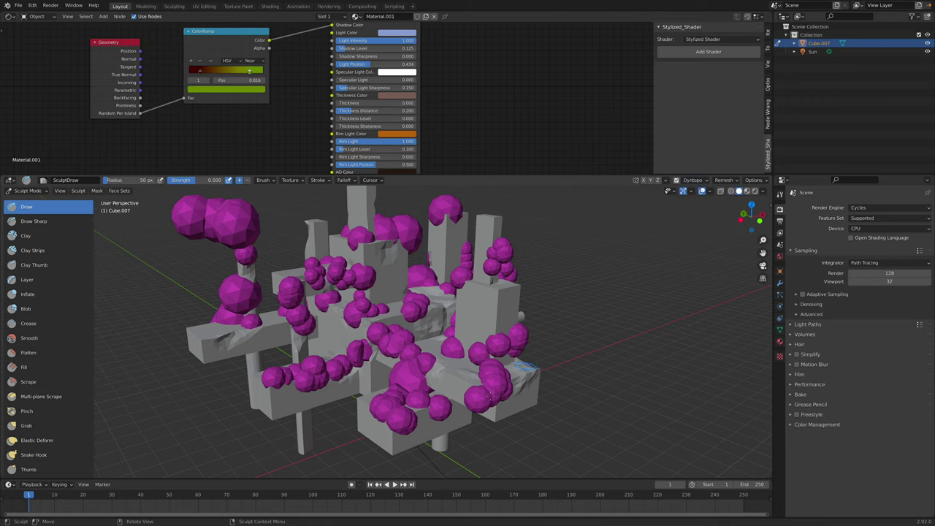
- Sculpt the front spheres, beams and tall block with the Clay brush at 50 px radius and 0.500 strength
scroll(484, 371, "up", 2)
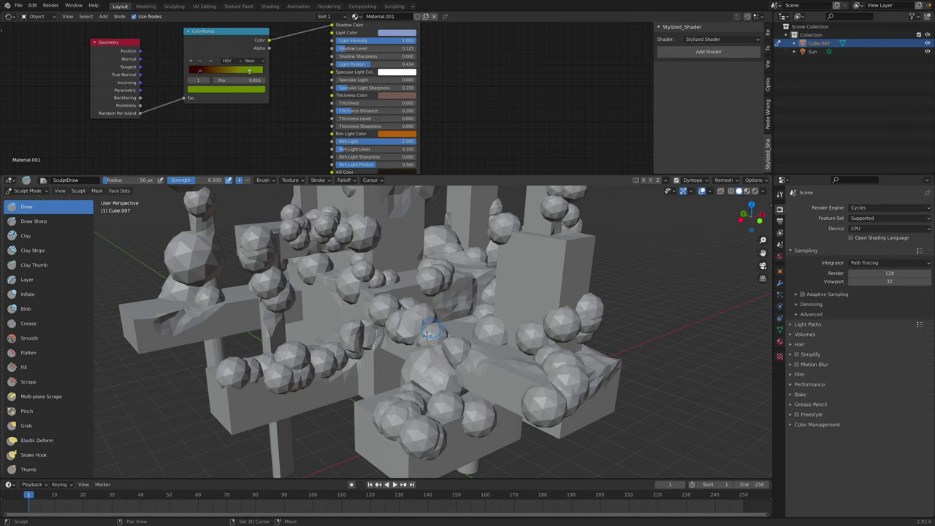
scroll(393, 305, "down", 3)
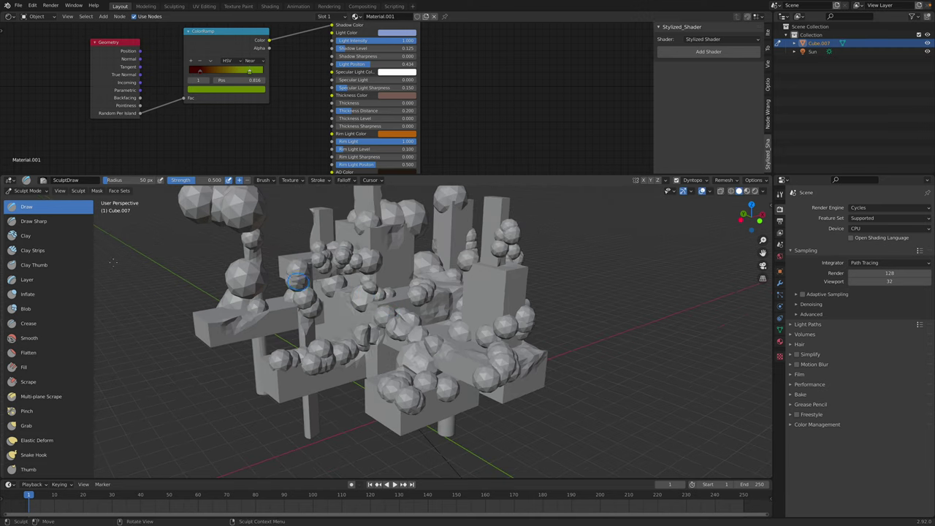
left_click(31, 235)
mouse_move(296, 282)
left_mouse_down()
mouse_move(303, 299)
mouse_move(292, 269)
mouse_move(250, 280)
mouse_move(244, 303)
left_mouse_up()
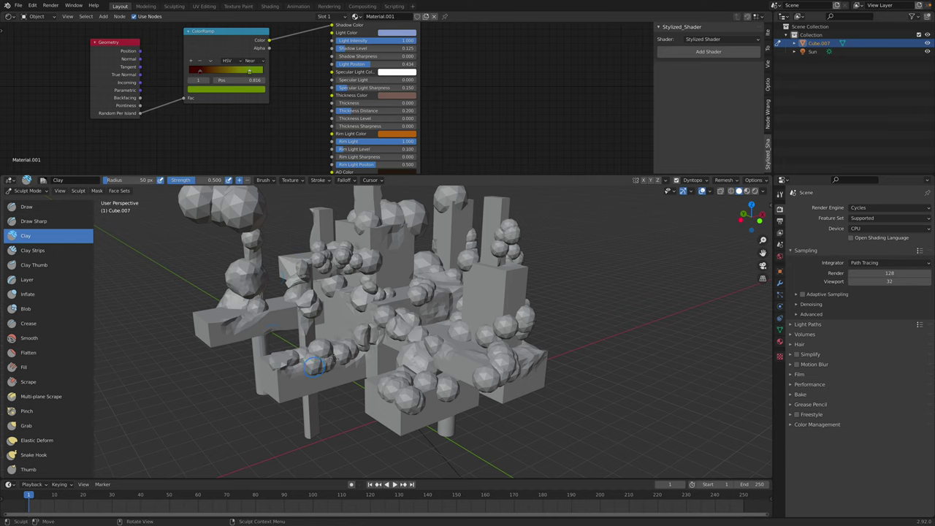
scroll(312, 367, "down", 1)
middle_click_drag(363, 329, 370, 357, "shift")
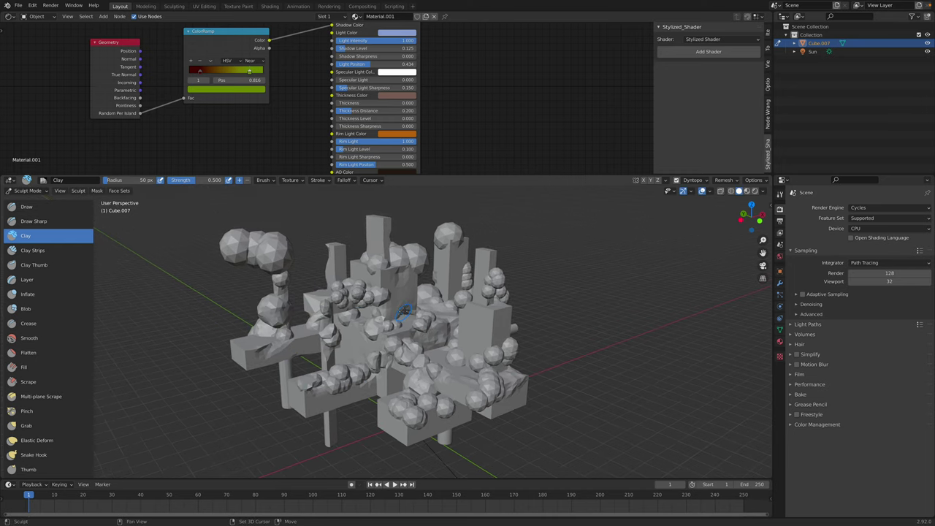
mouse_move(480, 330)
left_mouse_down()
mouse_move(500, 330)
mouse_move(460, 359)
left_mouse_up()
left_click_drag(468, 324, 413, 379)
left_click_drag(251, 352, 285, 359)
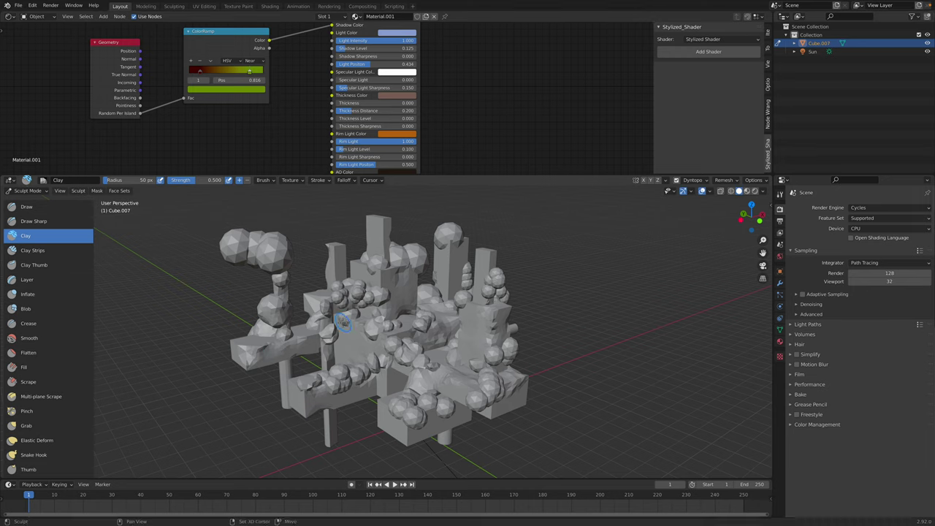
- Roughen the pillars, blocks and spheres on the sides and back of the structure with Clay brush strokes
mouse_move(336, 321)
middle_mouse_down()
mouse_move(370, 333)
mouse_move(339, 421)
mouse_move(351, 327)
mouse_move(333, 326)
middle_mouse_up()
middle_click_drag(282, 345, 272, 299, "ctrl")
left_click_drag(283, 291, 273, 317)
mouse_move(291, 299)
middle_mouse_down()
mouse_move(292, 281)
mouse_move(340, 302)
middle_mouse_up()
left_click_drag(336, 301, 352, 228)
mouse_move(325, 264)
left_mouse_down()
mouse_move(305, 300)
mouse_move(333, 266)
mouse_move(326, 233)
left_mouse_up()
scroll(330, 273, "down", 1)
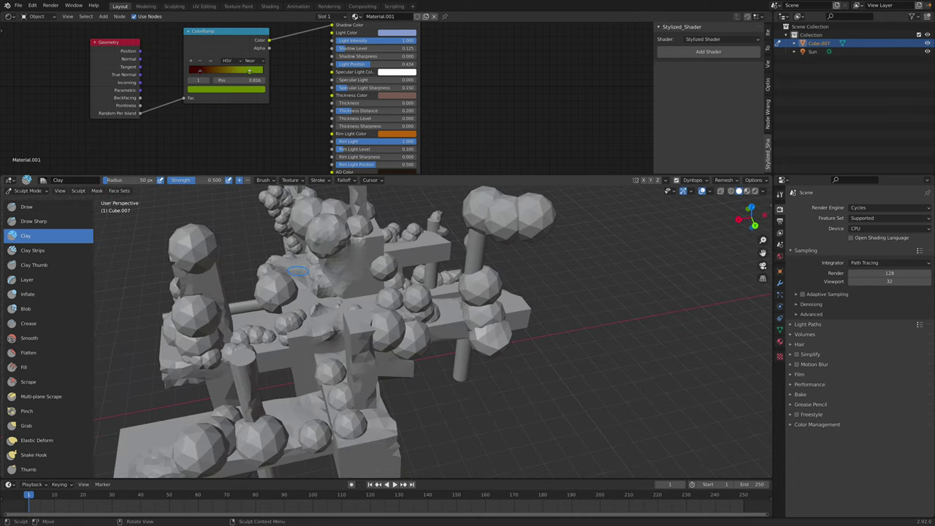
left_click_drag(270, 305, 273, 287)
left_click_drag(211, 251, 193, 244)
scroll(241, 257, "down", 4)
middle_click_drag(394, 286, 429, 279)
left_click_drag(432, 273, 433, 259)
middle_click_drag(433, 257, 371, 311)
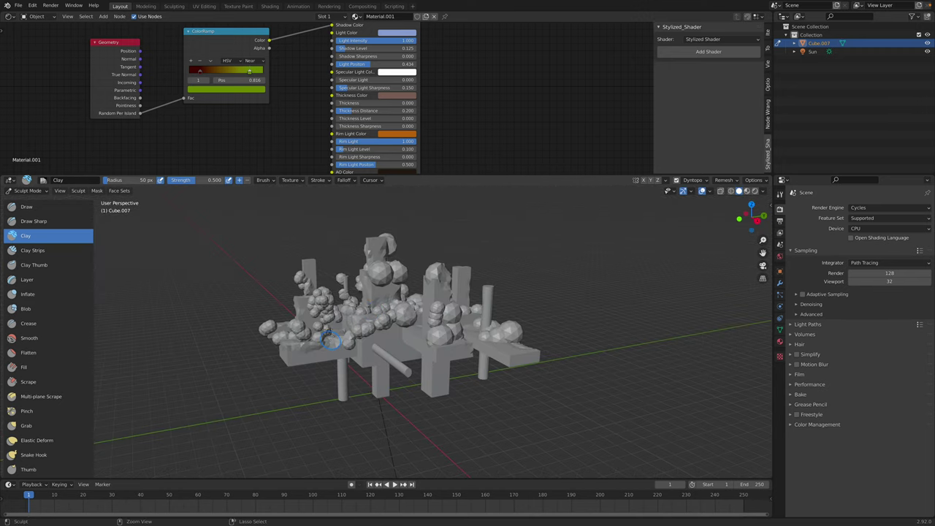
- Return the sculpted mesh to Object Mode and save the file
middle_click_drag(330, 339, 298, 306, "ctrl")
left_click(35, 192)
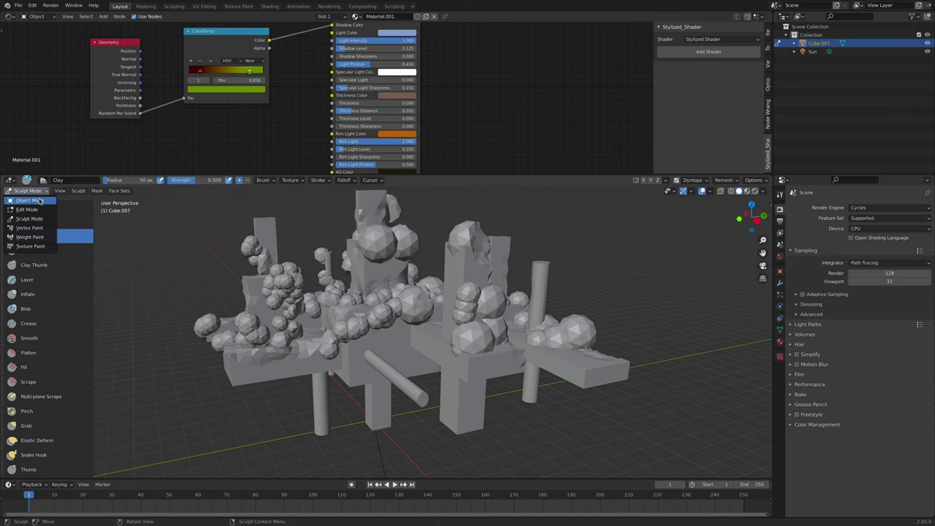
left_click(41, 205)
middle_click_drag(216, 263, 428, 290)
key("ctrl+s")
- Display the sculpted model in rendered shading and view it from a slightly different angle
left_click(753, 191)
mouse_move(618, 277)
middle_mouse_down()
mouse_move(524, 274)
mouse_move(591, 267)
mouse_move(601, 277)
middle_mouse_up()
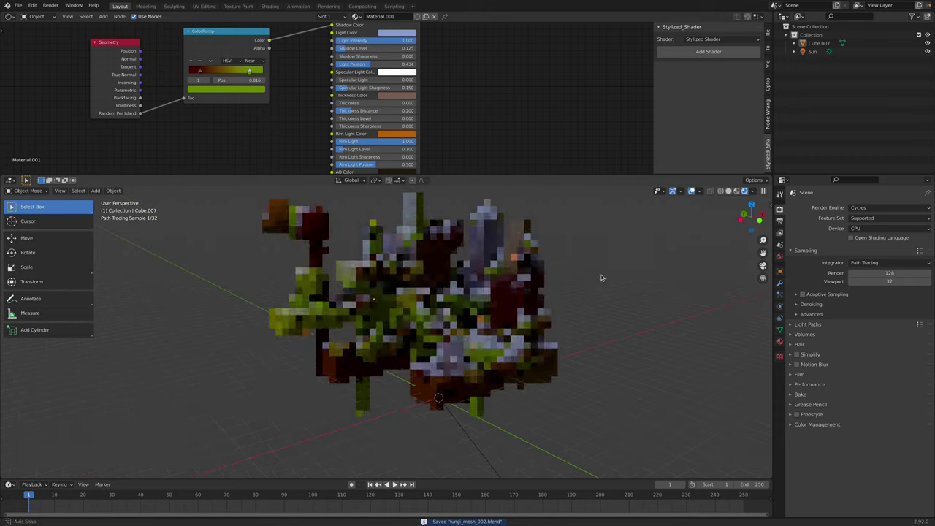
- Recolor the dark red stop of the color ramp at position 0.155 to a bright green
left_click(200, 70)
left_click(219, 89)
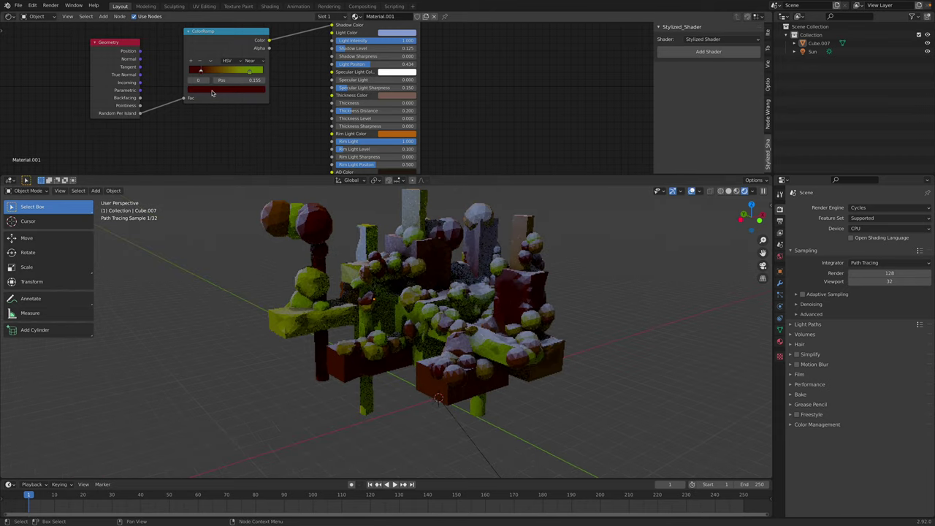
left_click(219, 90)
left_click(208, 113)
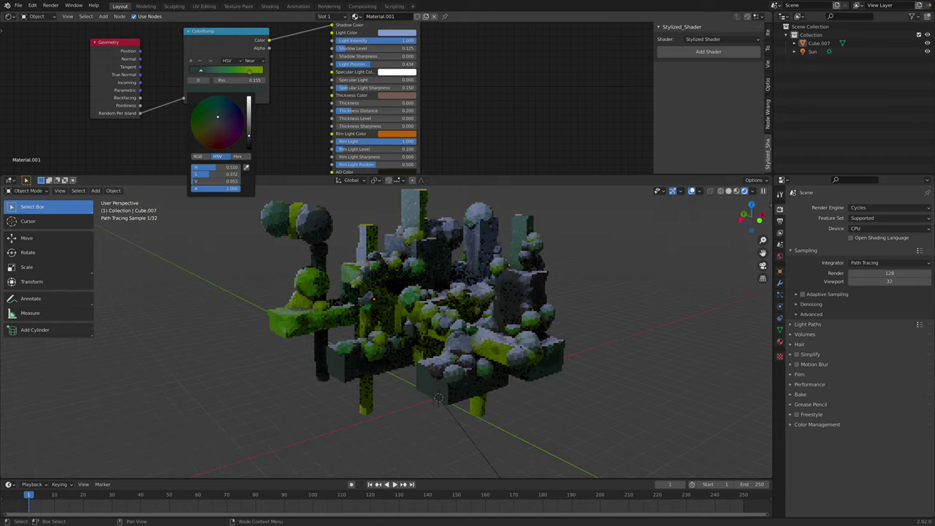
left_click(249, 112)
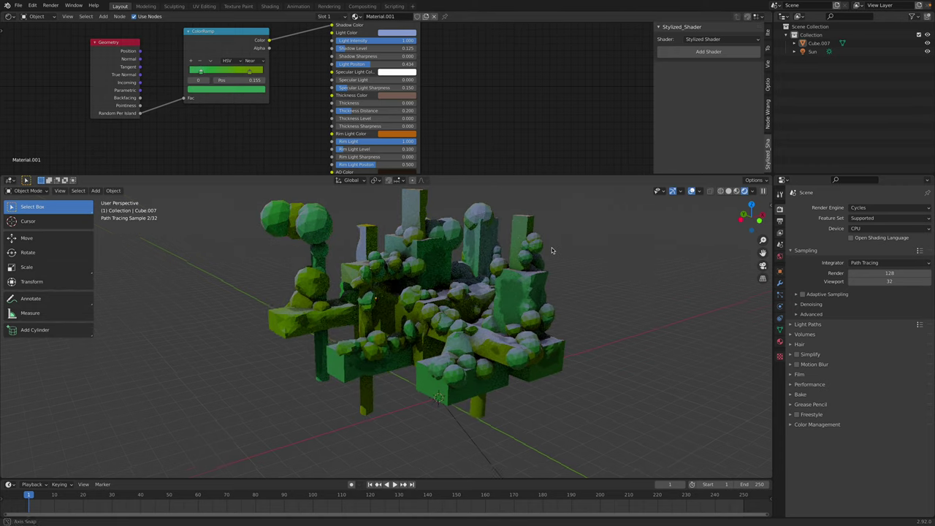
- Save the file and show the model with solid shading in a taller 3D viewport
left_click(728, 190)
key("ctrl+s")
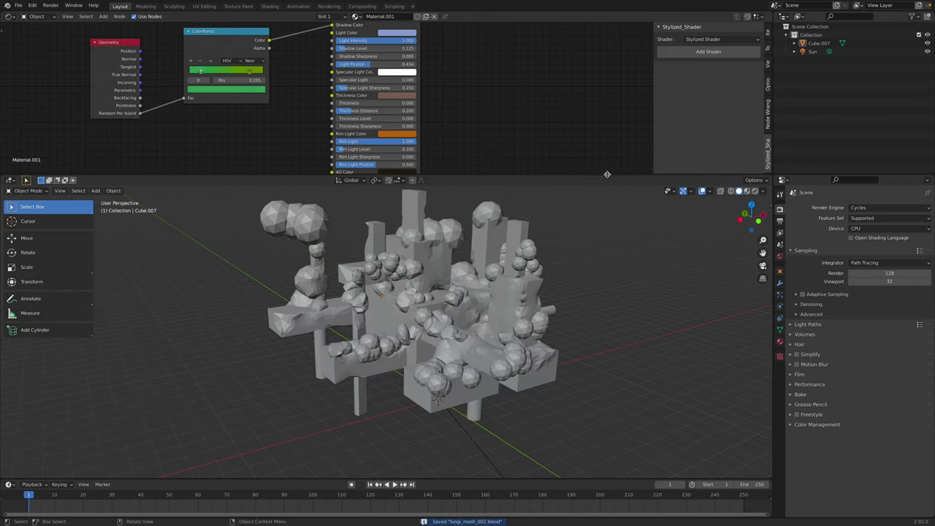
left_click_drag(603, 162, 604, 153)
scroll(495, 69, "down", 2)
middle_click_drag(494, 69, 494, 58)
middle_click_drag(539, 243, 564, 225)
- Search the add-ons in the Preferences for "ivy" and check that Add Curve: IvyGen is enabled
left_click(32, 5)
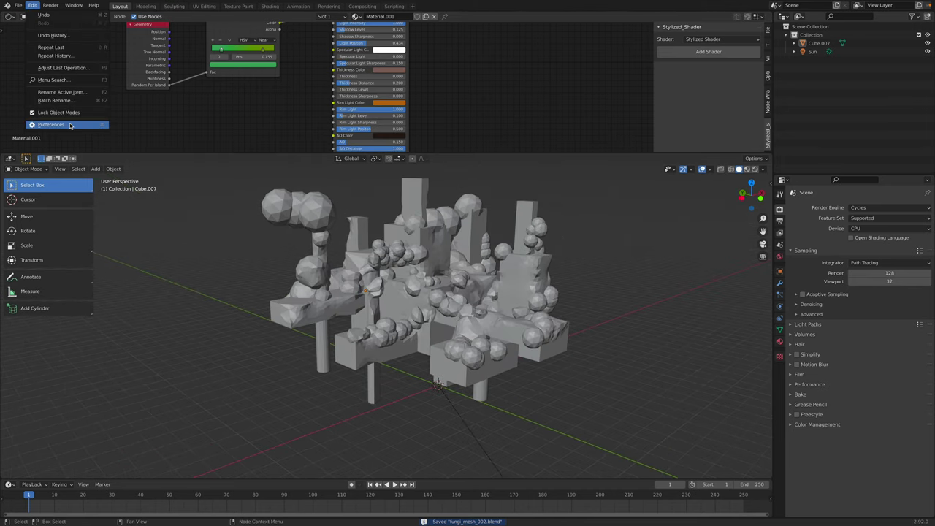
left_click(55, 119)
left_click(254, 43)
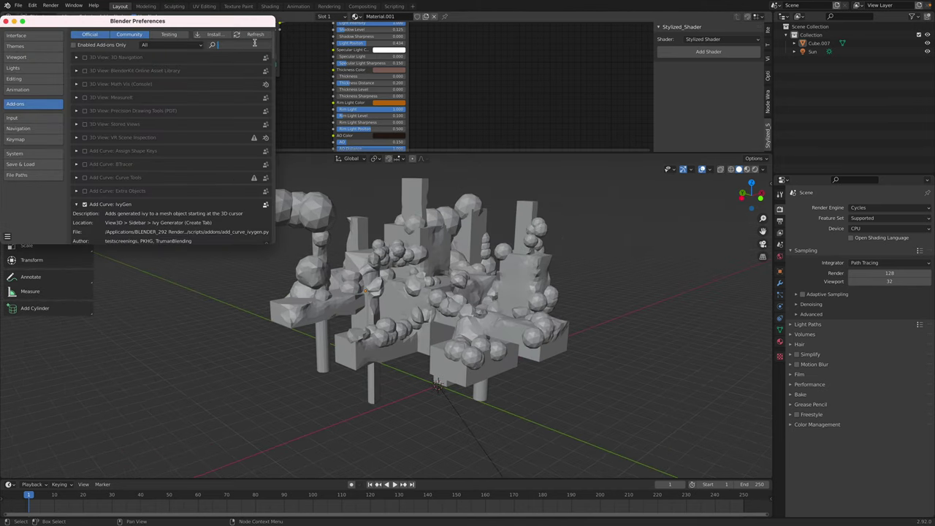
type("iv")
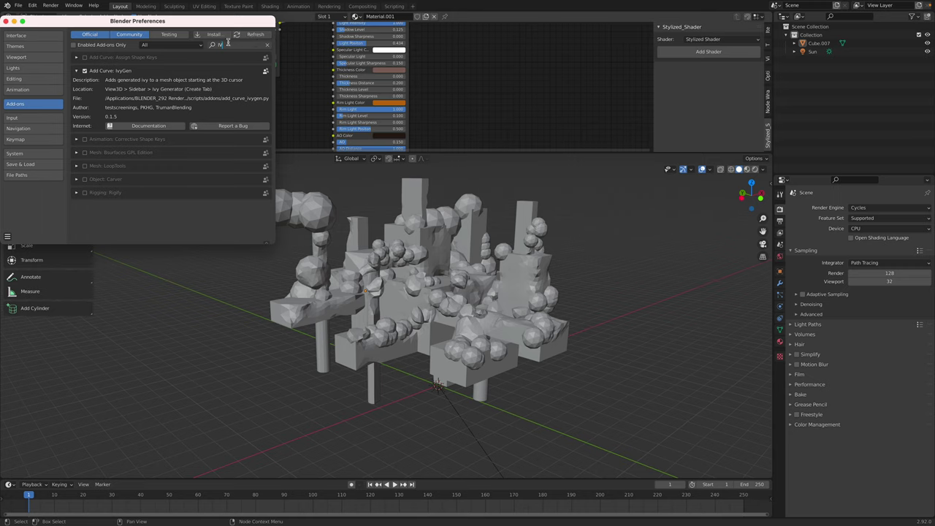
type("y")
key("Return")
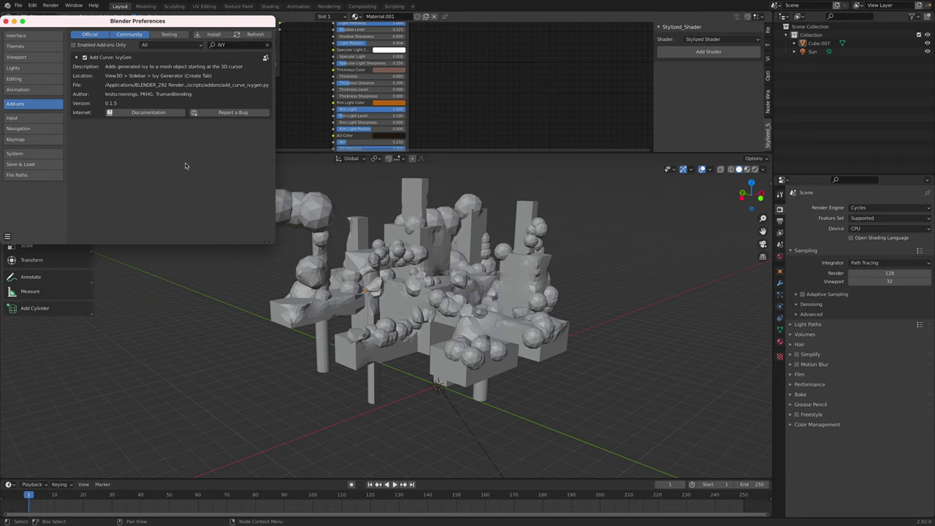
left_click(158, 113)
left_click(6, 21)
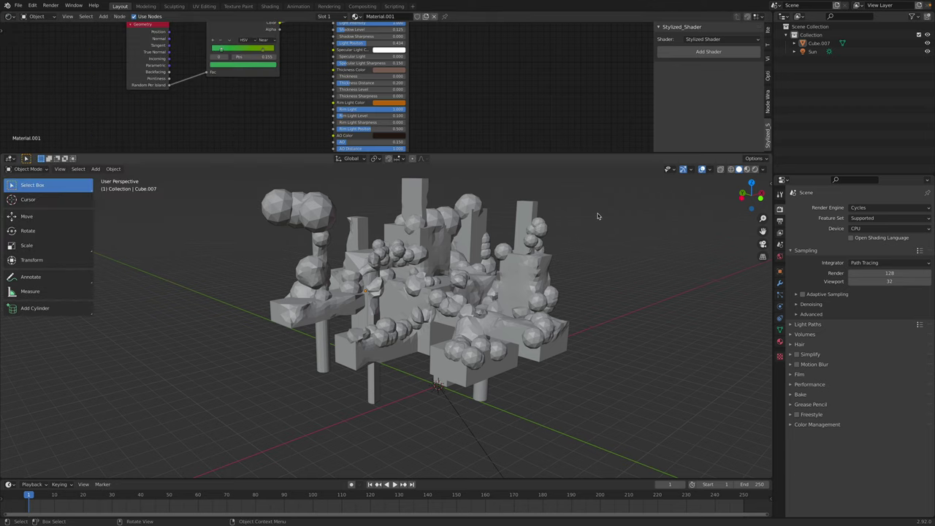
- Open the Ivy Generator settings with the fungi mesh selected and save the file
left_click(770, 184)
left_click(768, 465)
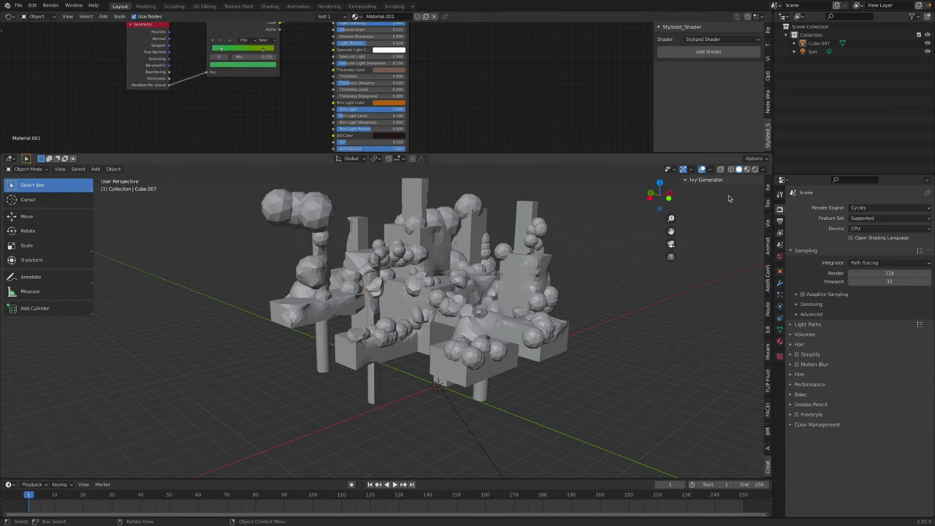
left_click(686, 181)
middle_click_drag(504, 293, 475, 307)
left_click(482, 307)
scroll(481, 306, "up", 1)
key("ctrl+s")
scroll(474, 307, "down", 3)
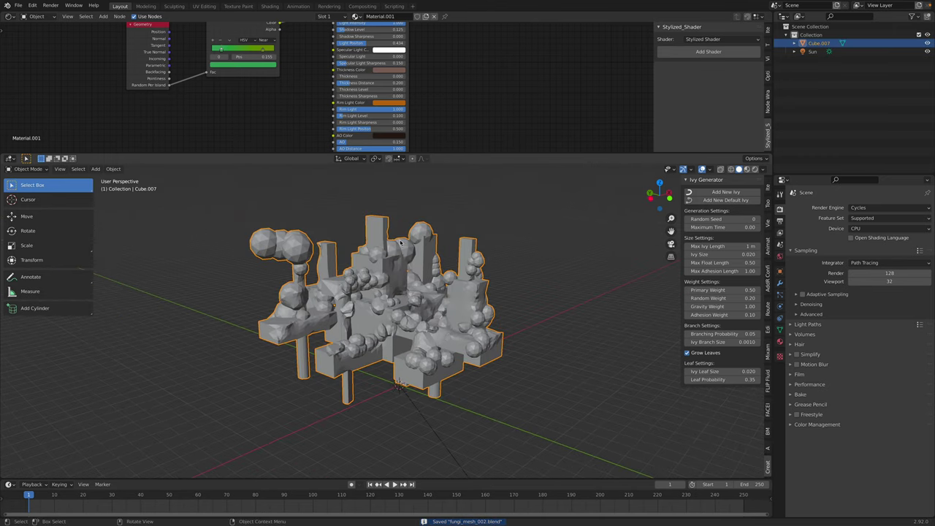
- Deselect all geometry in Edit Mode, place the 3D cursor on the large block's side face, and return to Object Mode
key("Tab")
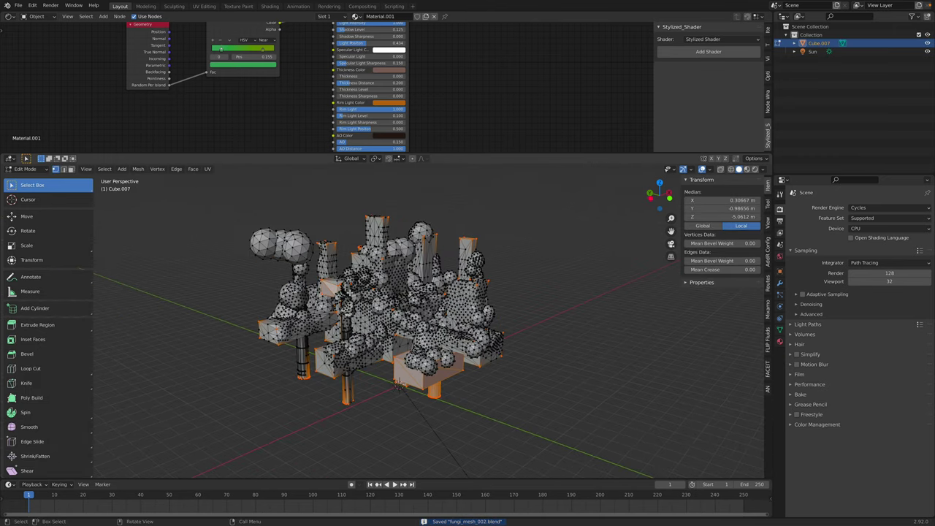
key("alt+a")
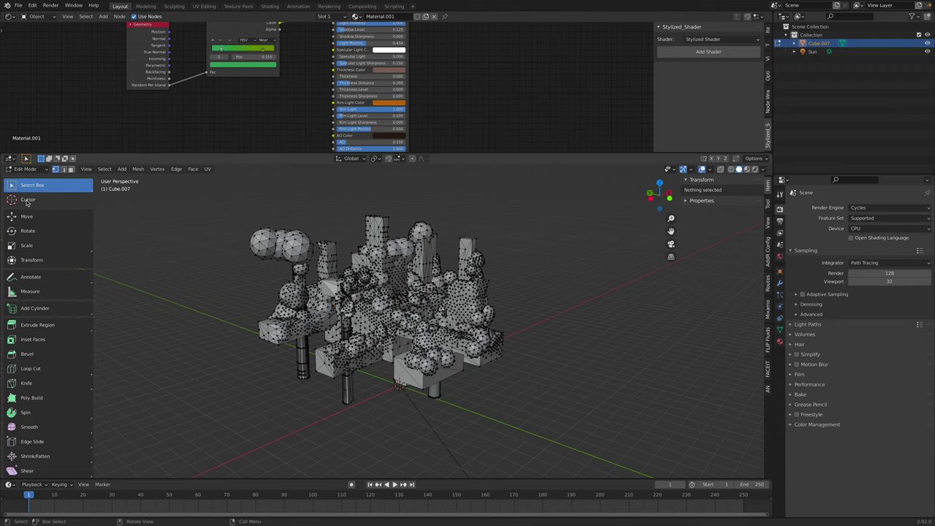
left_click(28, 200)
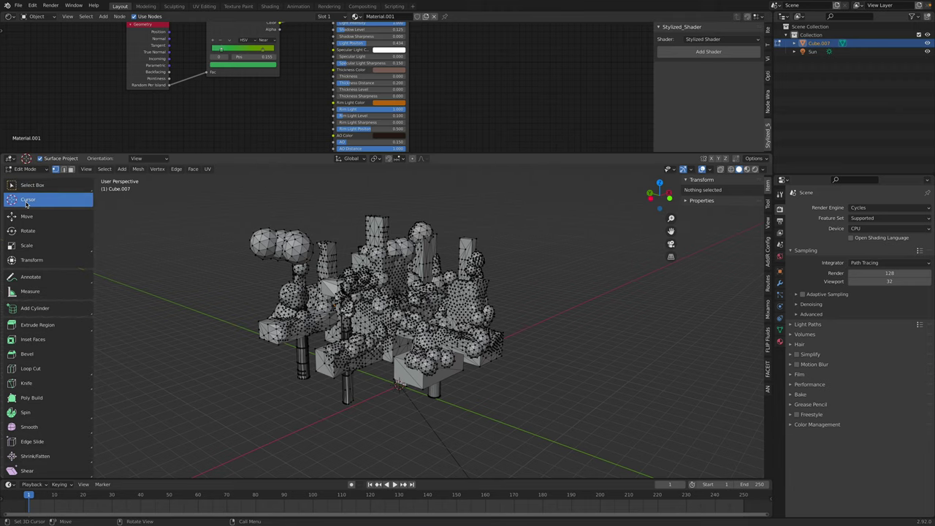
middle_click_drag(228, 290, 440, 293)
scroll(440, 293, "up", 2)
middle_click_drag(279, 341, 260, 336)
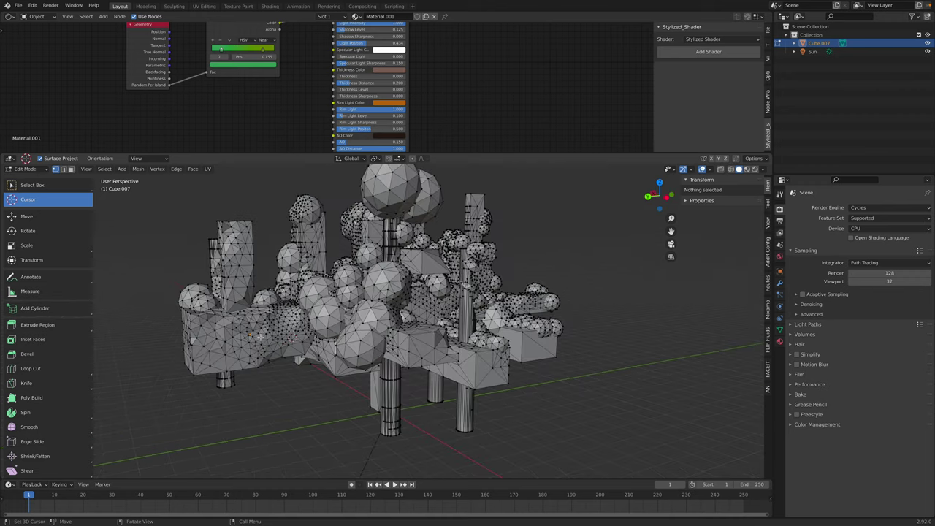
middle_click_drag(262, 346, 269, 340)
left_click(25, 168)
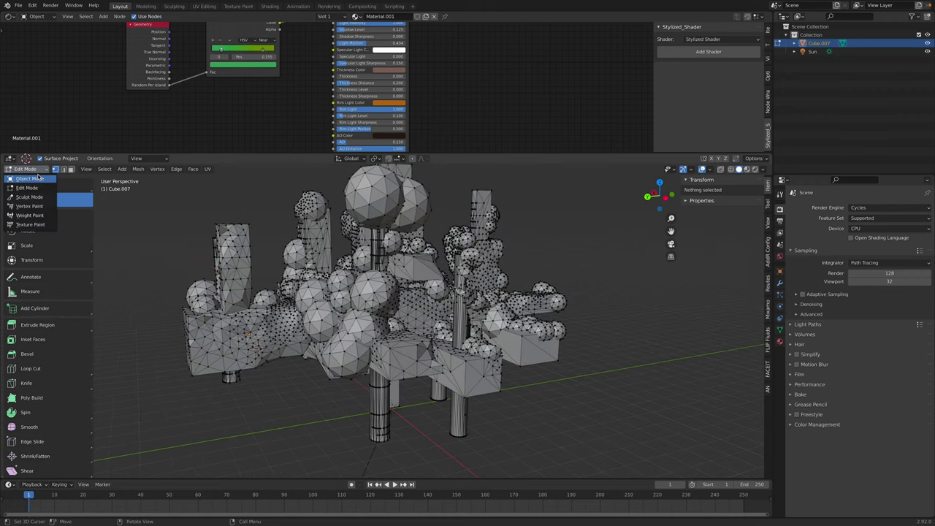
left_click(30, 178)
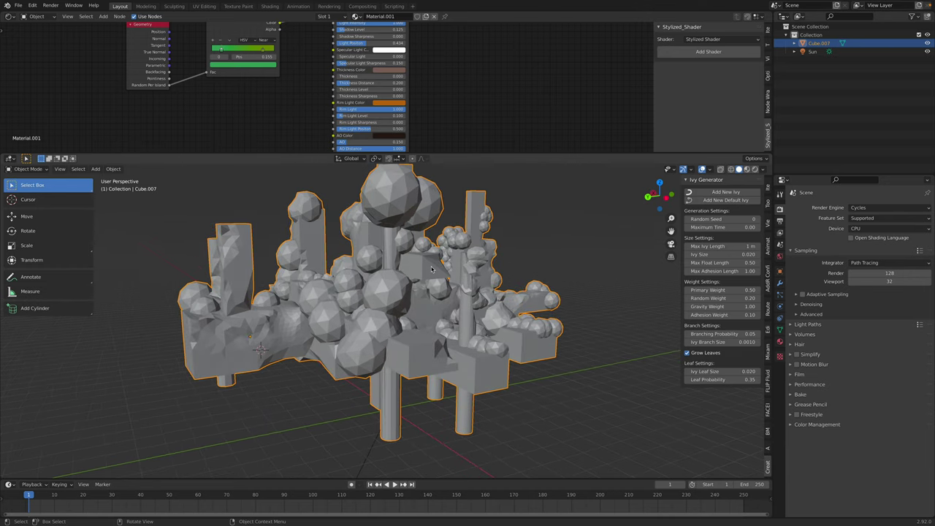
- Generate a new ivy with leaves at the 3D cursor on the block's side
left_click(724, 192)
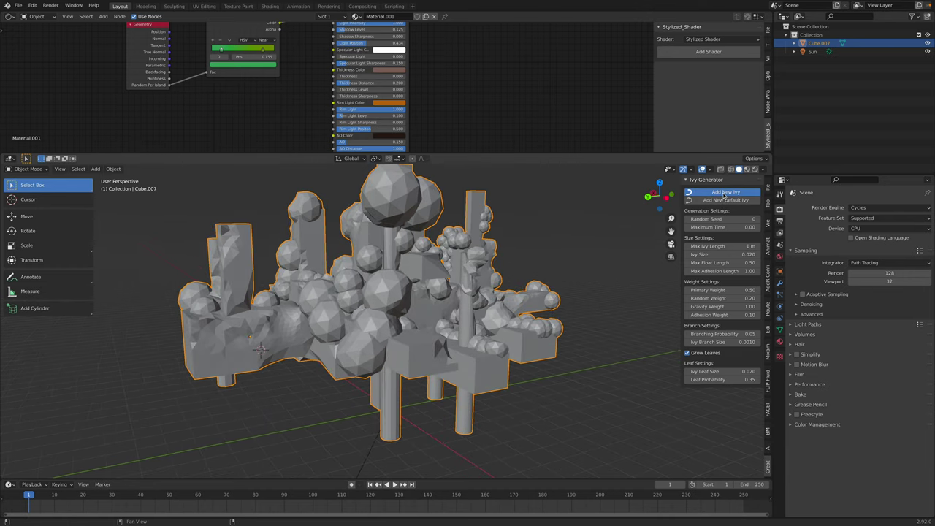
middle_click_drag(380, 377, 401, 344)
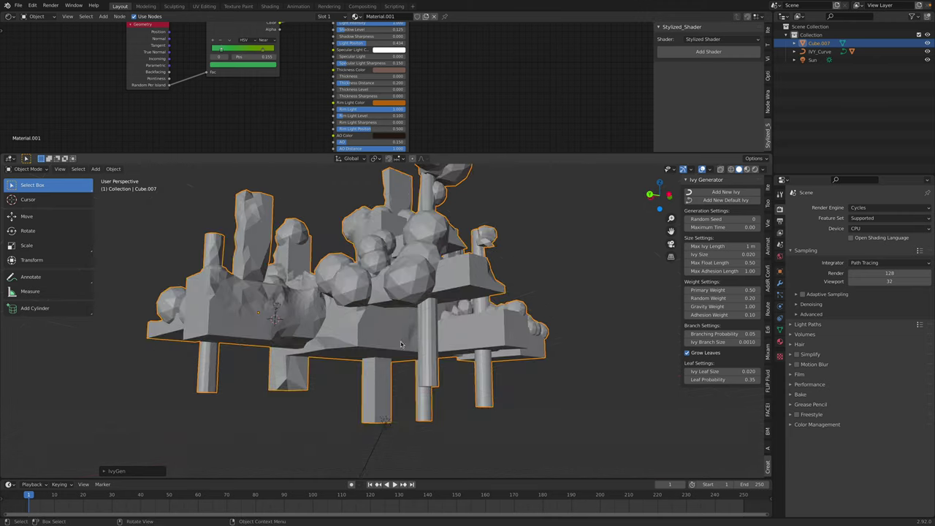
scroll(401, 344, "up", 6)
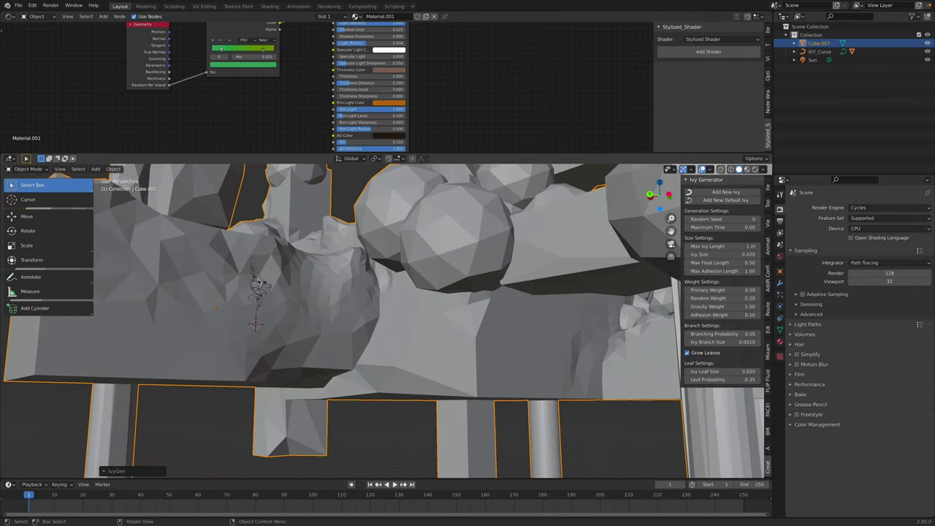
- Turn off Grow Leaves for the Ivy Generator and delete the generated ivy curve
left_click(686, 352)
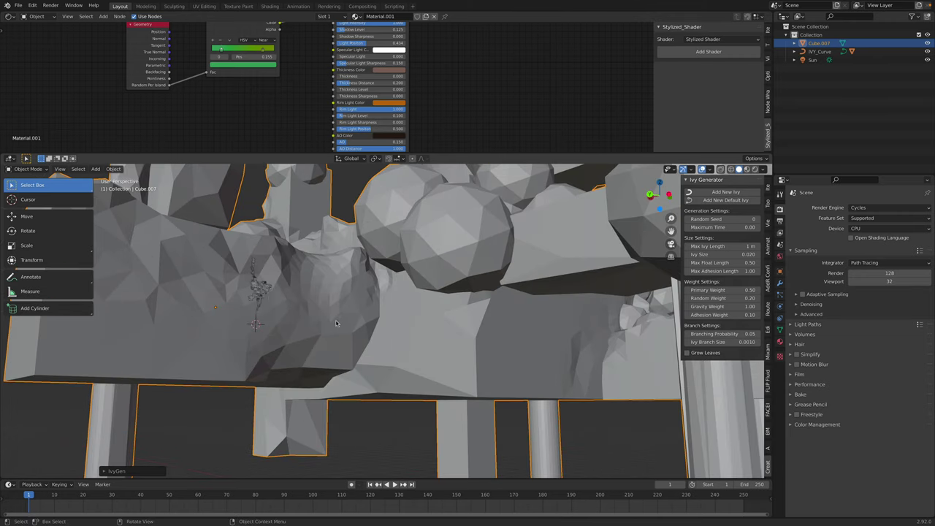
scroll(331, 327, "down", 2)
left_click(293, 307)
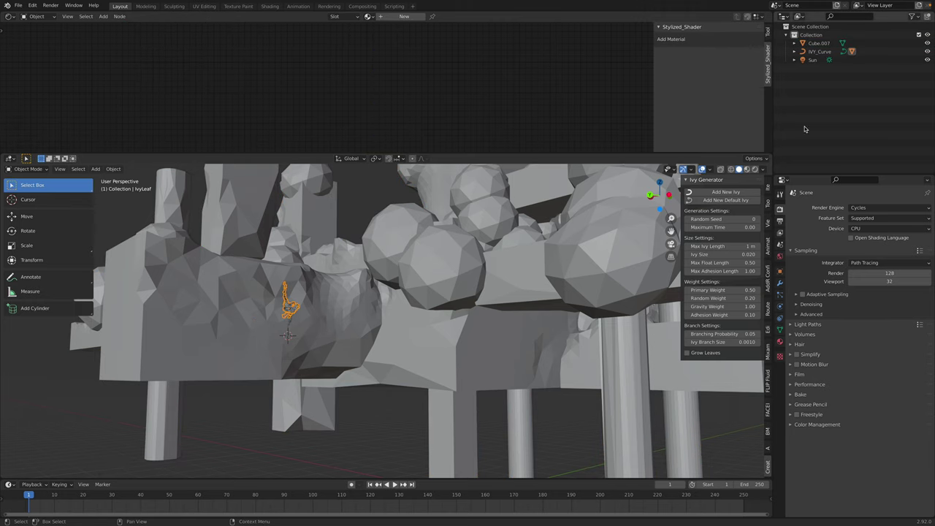
scroll(293, 307, "down", 5)
key("Delete")
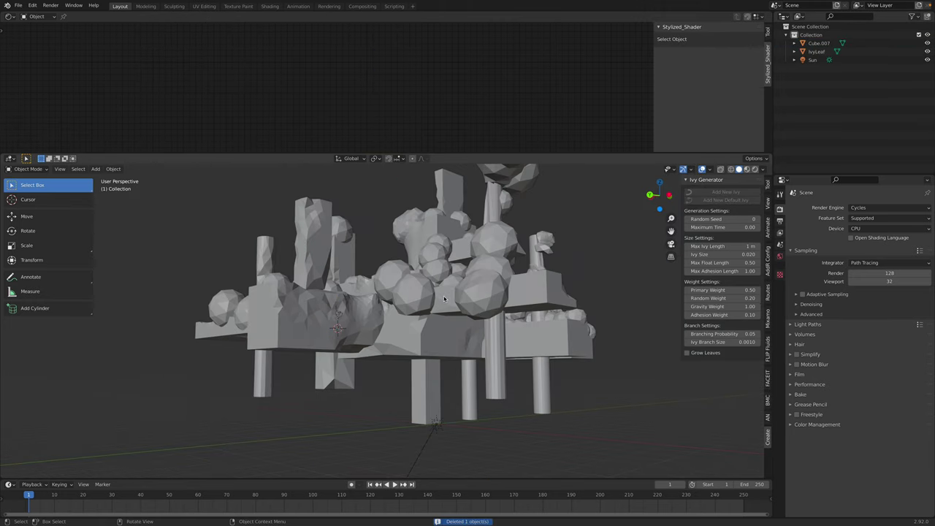
- Apply all transforms to the fungi mesh and scale it down uniformly to about 0.334
left_click(475, 291)
left_click(767, 189)
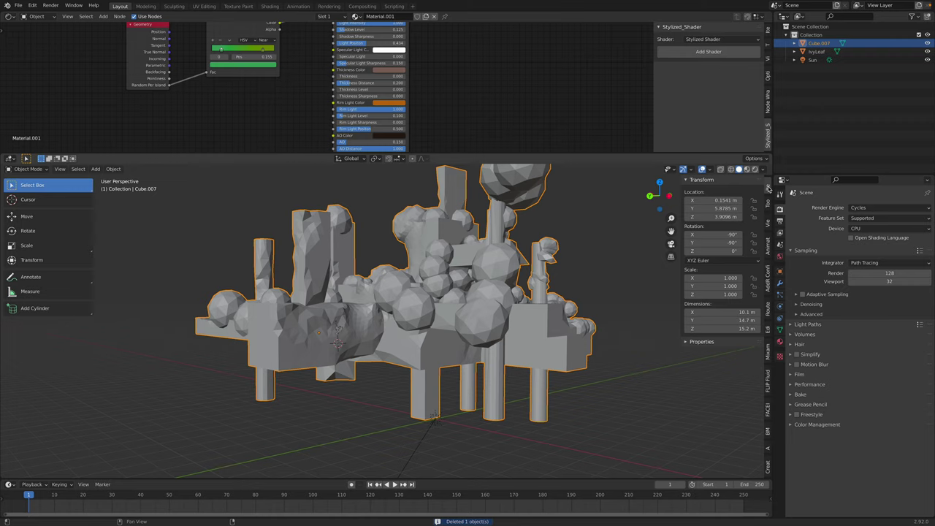
key("ctrl+a")
left_click(588, 313)
key("s")
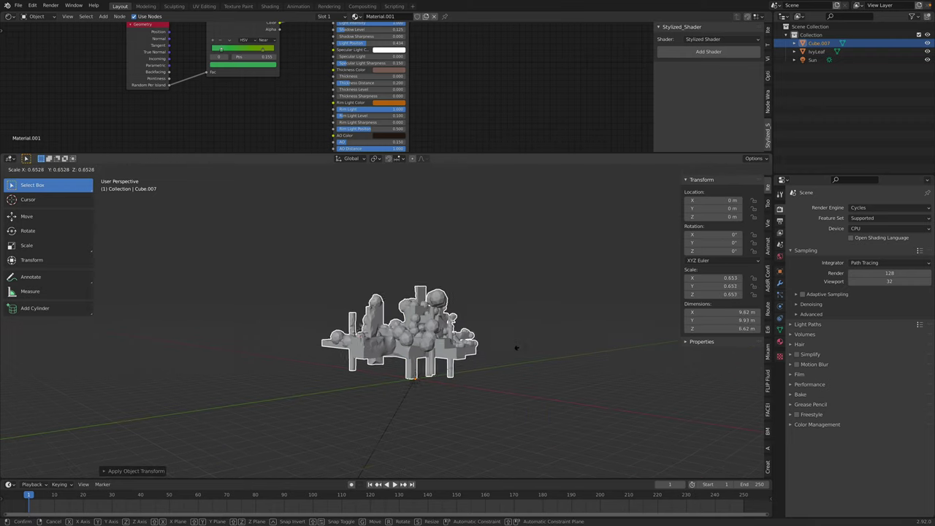
left_click(482, 360)
scroll(482, 363, "up", 2)
middle_click_drag(483, 365, 469, 270, "shift")
scroll(469, 270, "up", 1)
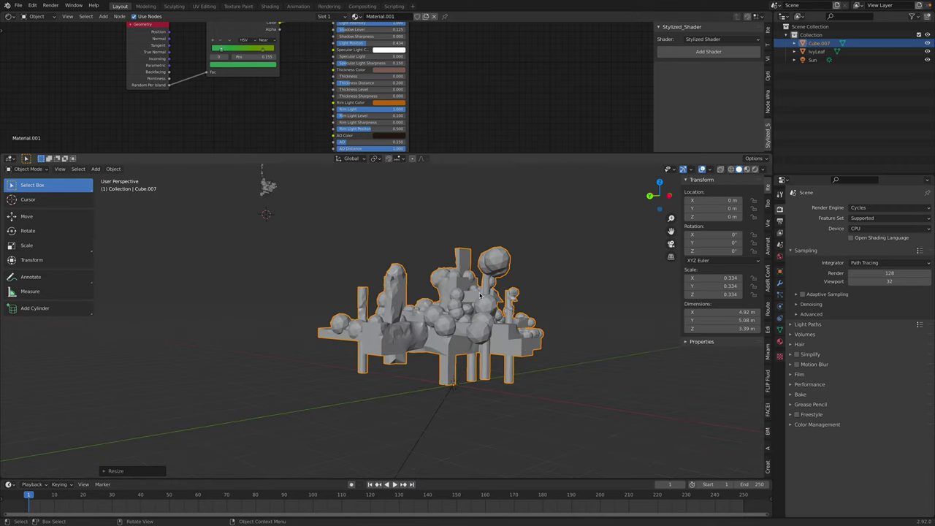
- Delete the leftover ivy leaf object and apply the scale of the shrunken mesh
scroll(467, 269, "down", 1)
key("Delete")
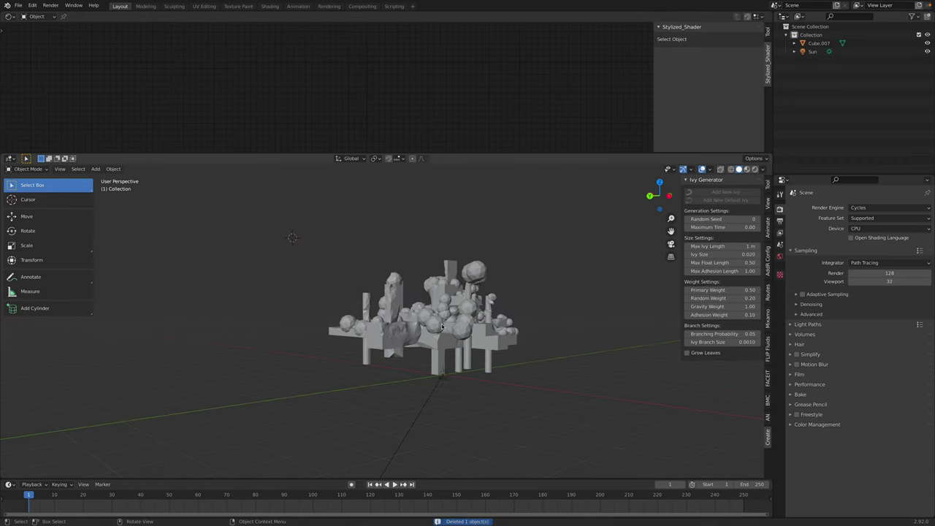
scroll(467, 329, "up", 3)
left_click(499, 326)
key("ctrl+a")
left_click(523, 326)
- Place the 3D cursor on the lumpy side face of the large block in Edit Mode, then return to Object Mode
scroll(481, 336, "up", 4)
key("Tab")
scroll(463, 324, "down", 2)
middle_click_drag(331, 322, 313, 319, "shift")
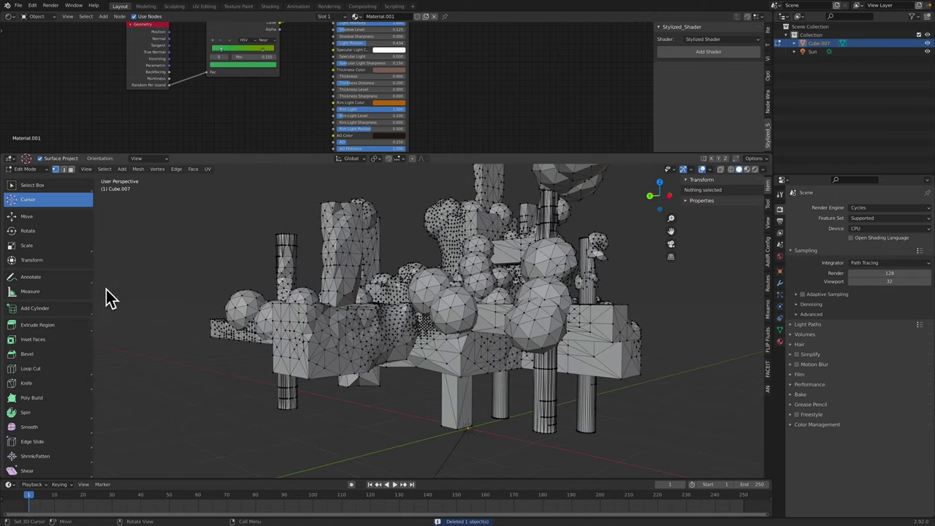
key("Tab")
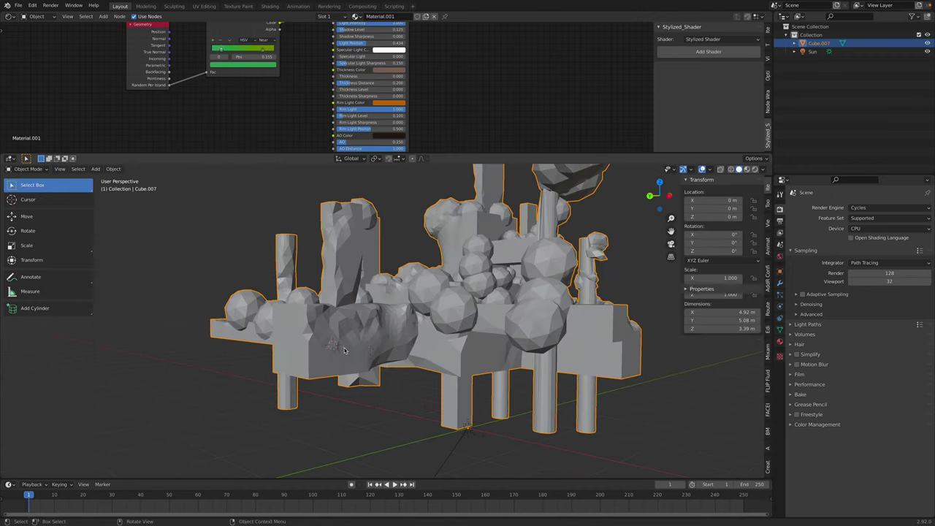
middle_click_drag(331, 345, 294, 338)
- Generate two leafless ivies at the 3D cursor on the block, the second with a random seed of 470
left_click(767, 466)
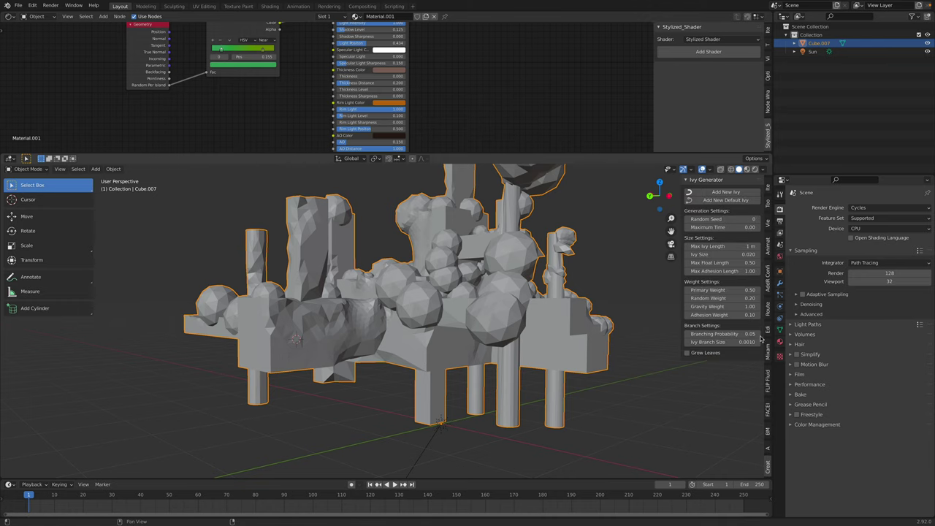
left_click(735, 193)
middle_click_drag(329, 321, 314, 336)
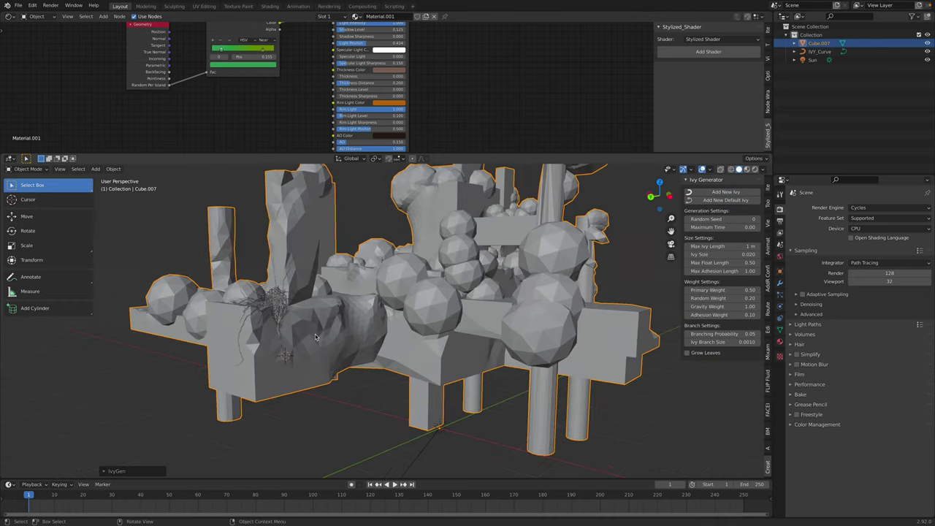
left_click(732, 193)
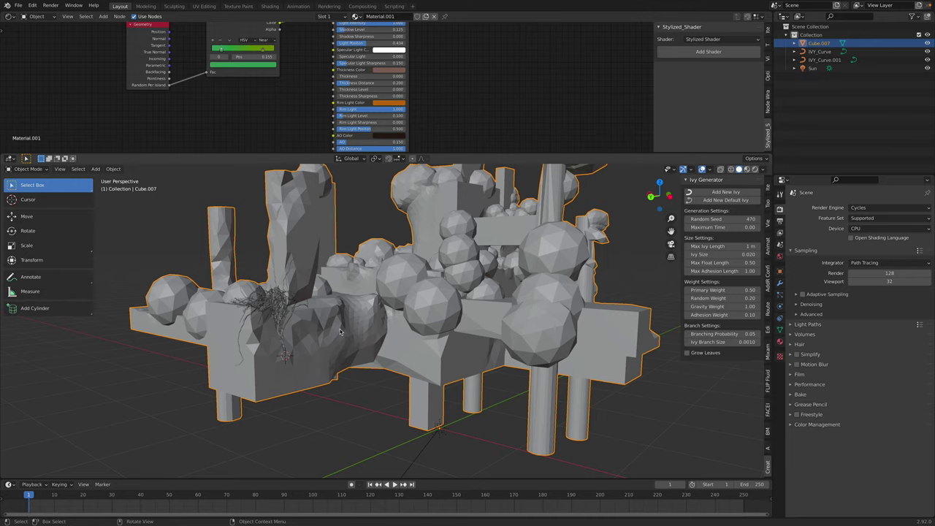
- Generate two more leafless ivies with seed 470, one among the spheres and one on top of the short round pillar
left_click(44, 200)
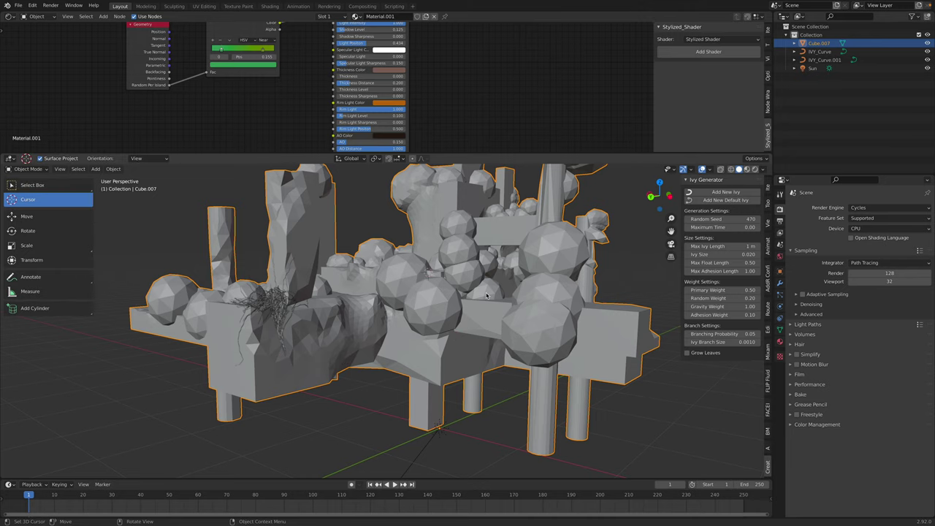
left_click(725, 191)
middle_click_drag(474, 271, 359, 304)
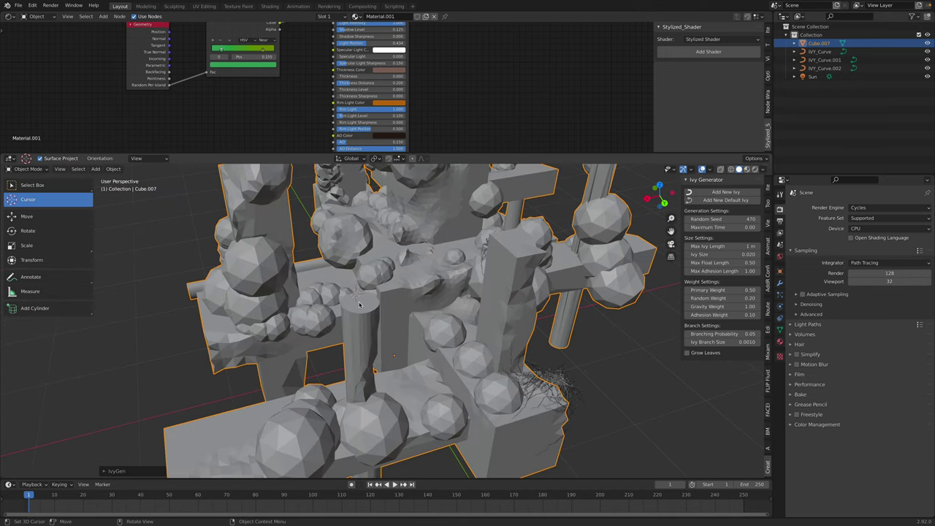
left_click(725, 192)
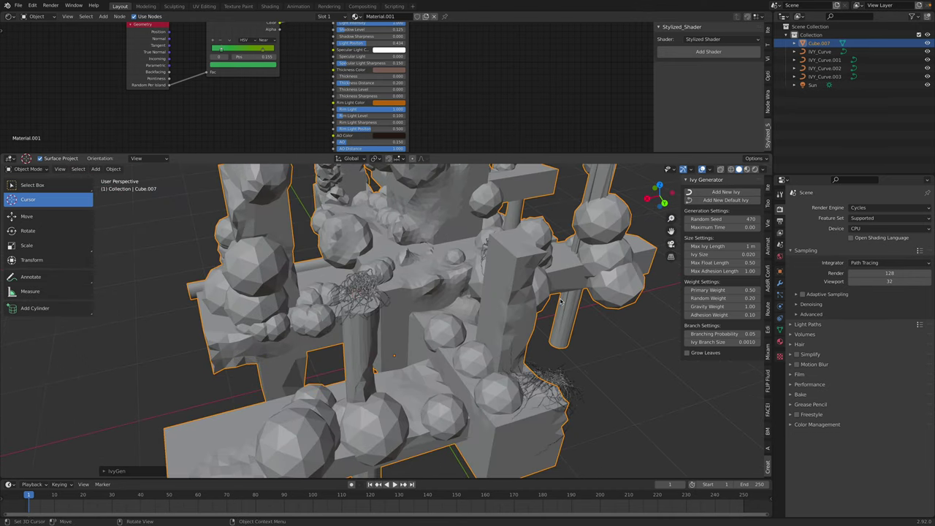
- Generate three more leafless ivies with seed 470 on different parts of the mesh, including the sphere cluster along the platform's front edge
middle_click_drag(468, 343, 421, 360)
left_click(725, 191)
middle_click_drag(445, 351, 394, 351)
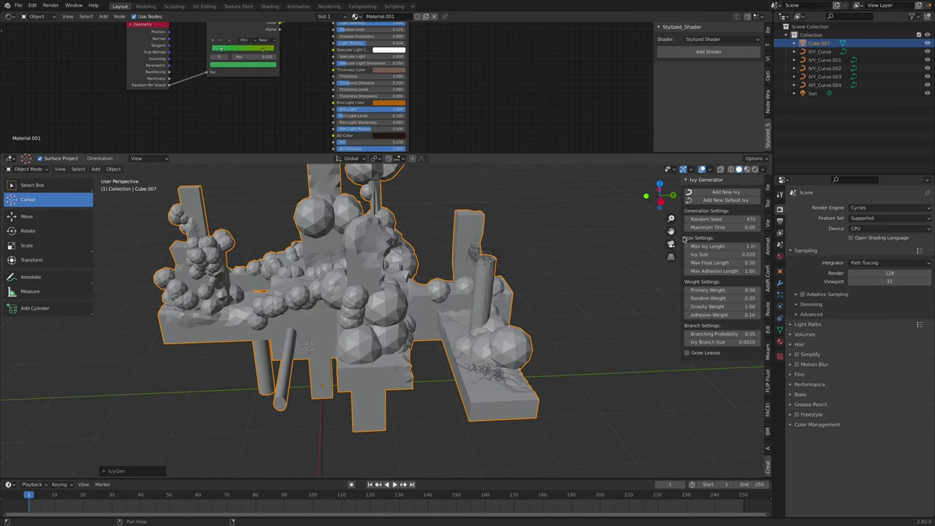
left_click(725, 191)
middle_click_drag(398, 339, 348, 342)
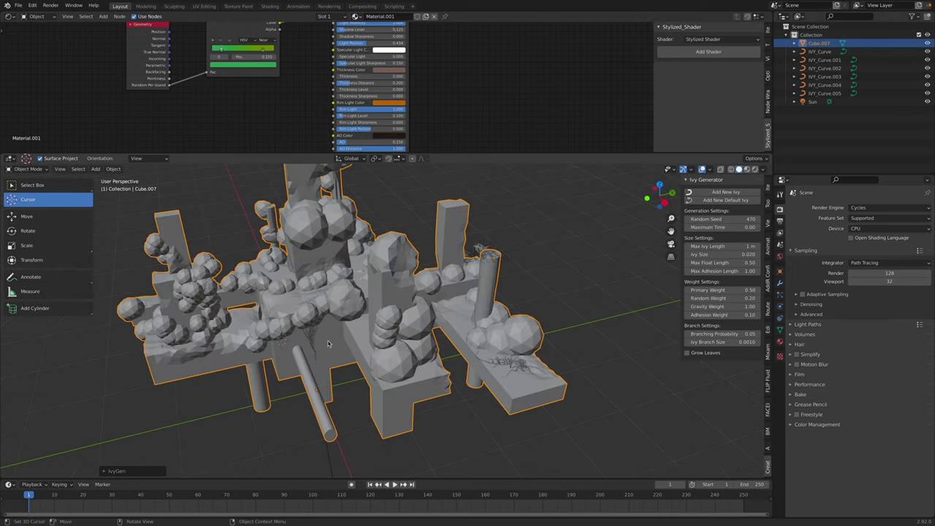
left_click(726, 191)
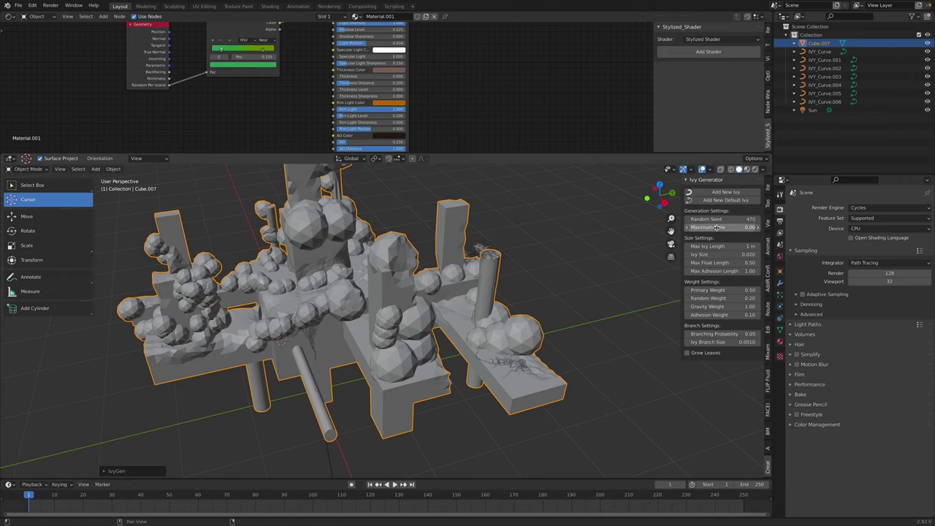
- Set the ivy generator's maximum ivy length to 4 m
left_click(728, 246)
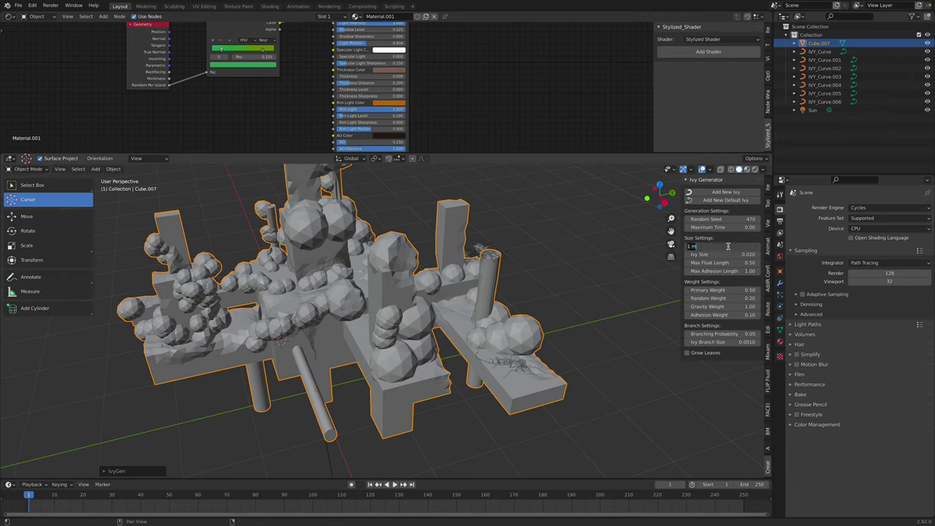
type("4")
key("Return")
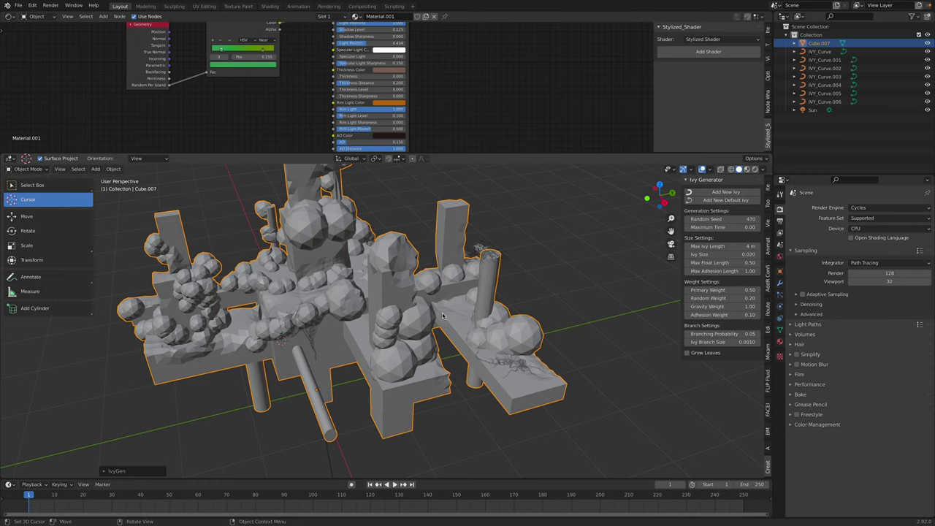
- Switch to the web browser and look at the reference tab whose title starts with "mec"
middle_click_drag(442, 315, 359, 316)
key("ctrl+Right")
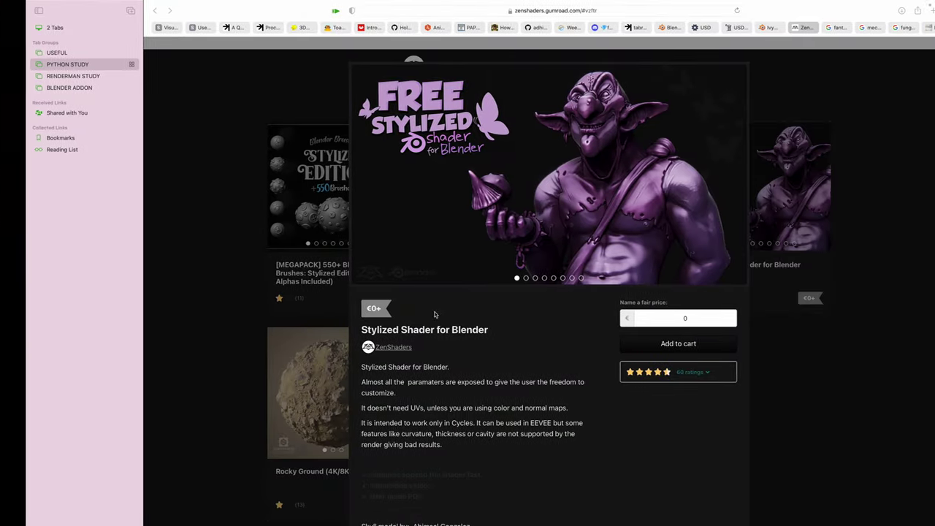
left_click(879, 29)
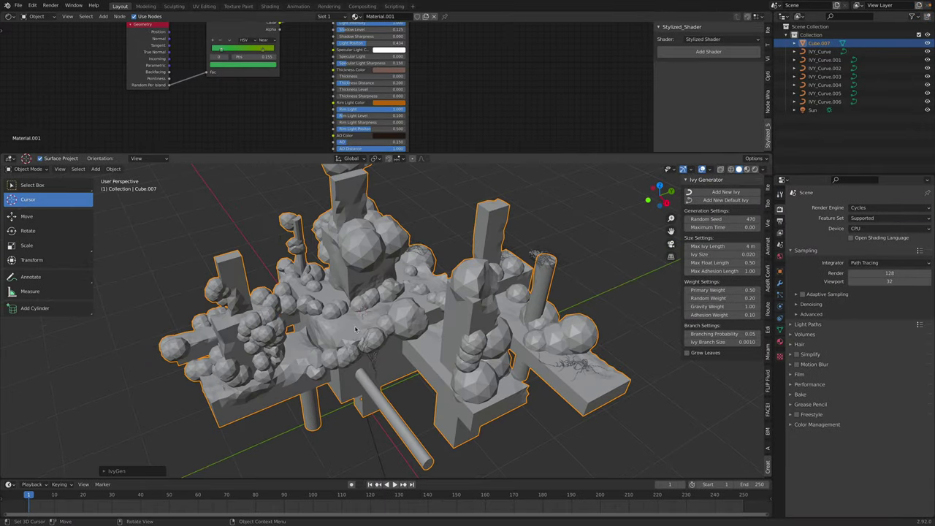
- Return to Blender and generate two 4 m leafless ivies on the mesh, the first on the central platform among the spheres
left_click(723, 193)
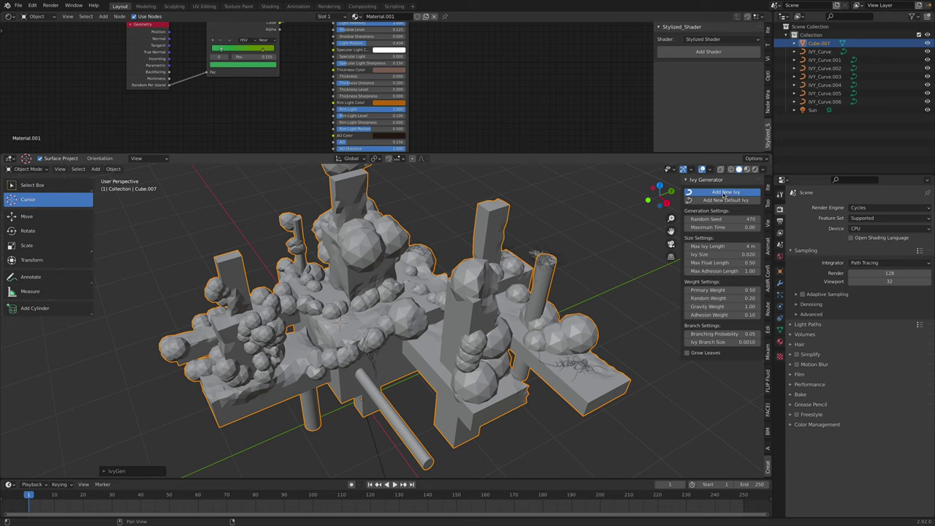
middle_click_drag(445, 359, 457, 301)
scroll(394, 321, "up", 3)
left_click(433, 308)
left_click(720, 192)
middle_click_drag(529, 309, 352, 346)
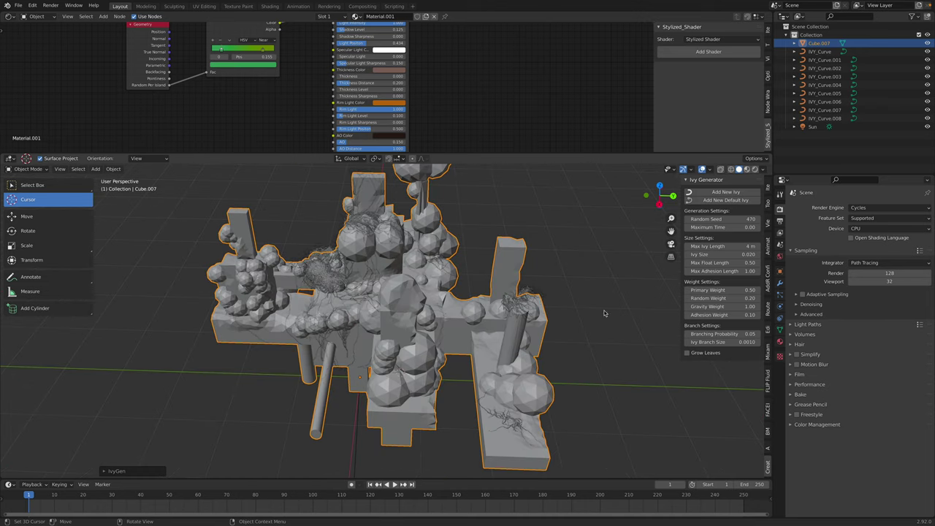
- Generate two more 4 m leafless ivies from new cursor spots, the second draping over one of the tall pillars
left_click(716, 193)
middle_click_drag(442, 355, 392, 343)
scroll(469, 341, "down", 2)
middle_click_drag(467, 340, 442, 321)
scroll(392, 330, "up", 3)
middle_click_drag(370, 271, 303, 306)
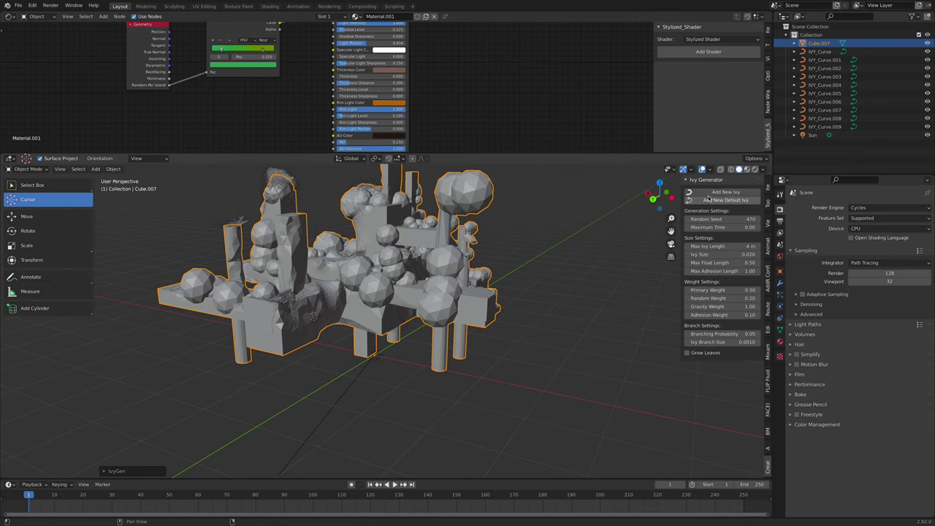
left_click(713, 193)
middle_click_drag(488, 254, 520, 301, "shift")
left_click(42, 171)
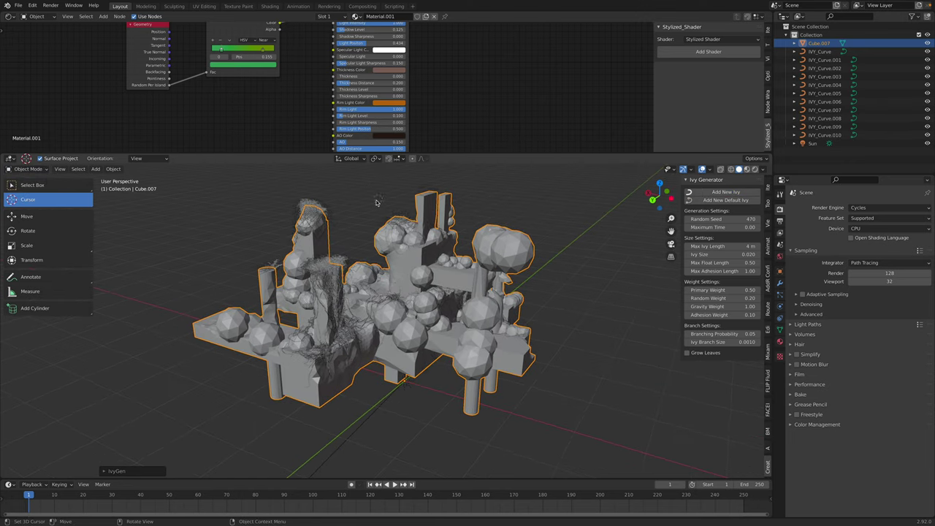
- Place the 3D cursor in the empty space above the mesh and save the file
left_click(378, 204)
middle_click_drag(379, 205, 349, 205)
key("ctrl+s")
- Select all the ivy curves from IVY_Curve to IVY_Curve.010 and create a new material on the active one
left_click(823, 135)
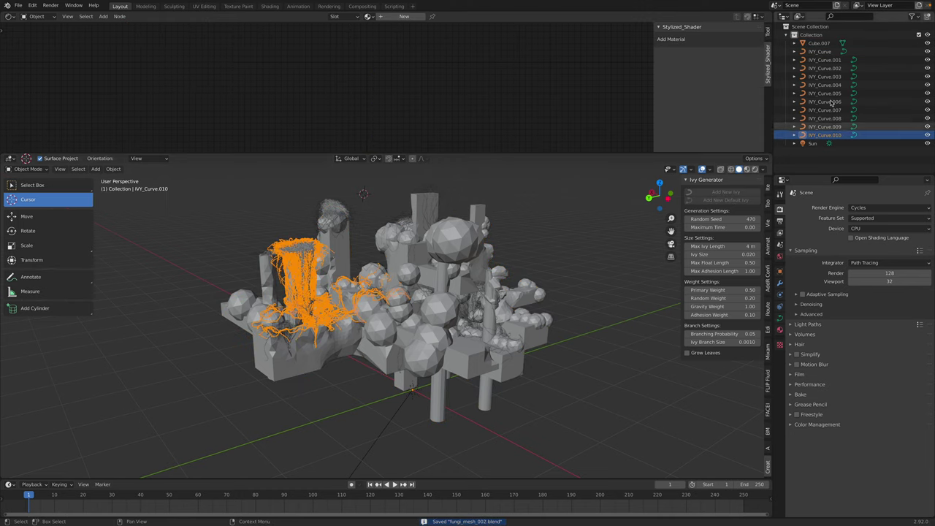
left_click(819, 52, "shift")
middle_click_drag(574, 198, 526, 269)
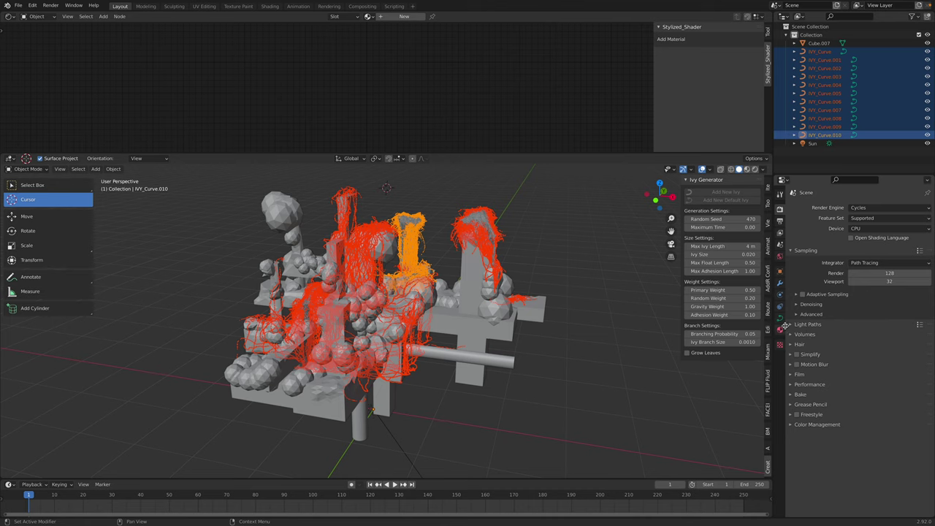
left_click(779, 327)
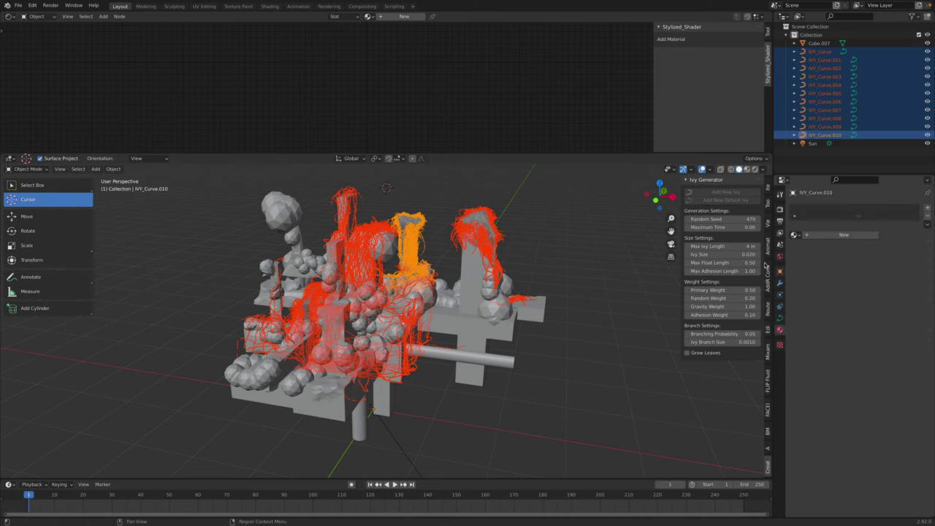
left_click(814, 235)
- Link the active curve's material to all selected ivy curves
middle_click_drag(598, 267, 561, 272)
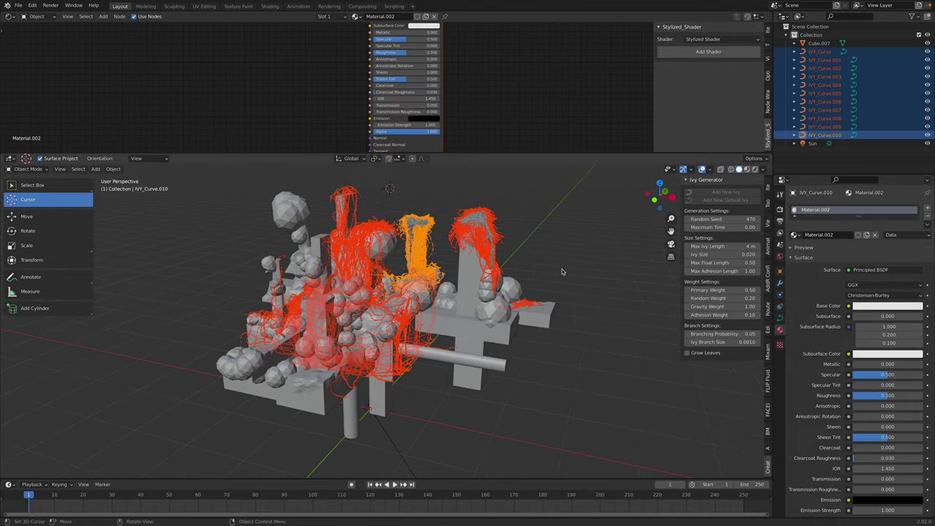
key("ctrl+l")
mouse_move(563, 273)
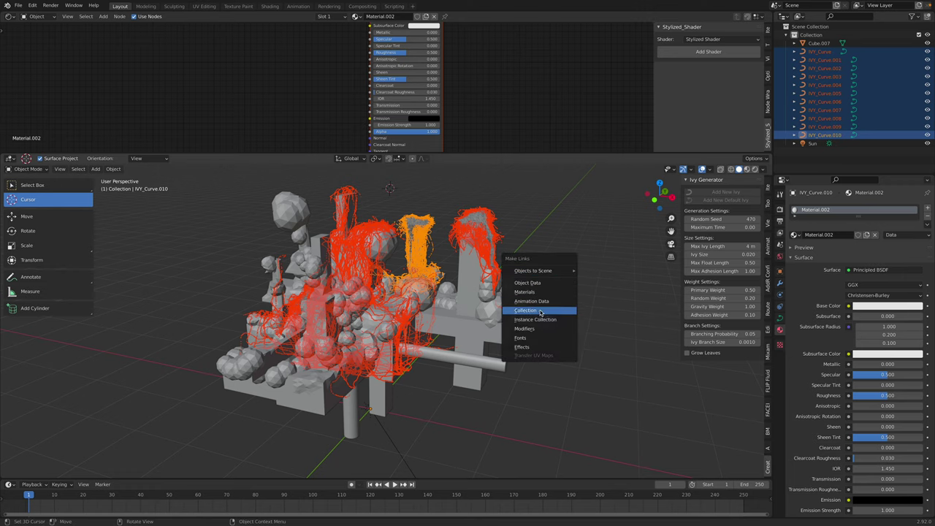
left_click(539, 291)
middle_click_drag(544, 260, 548, 278, "shift")
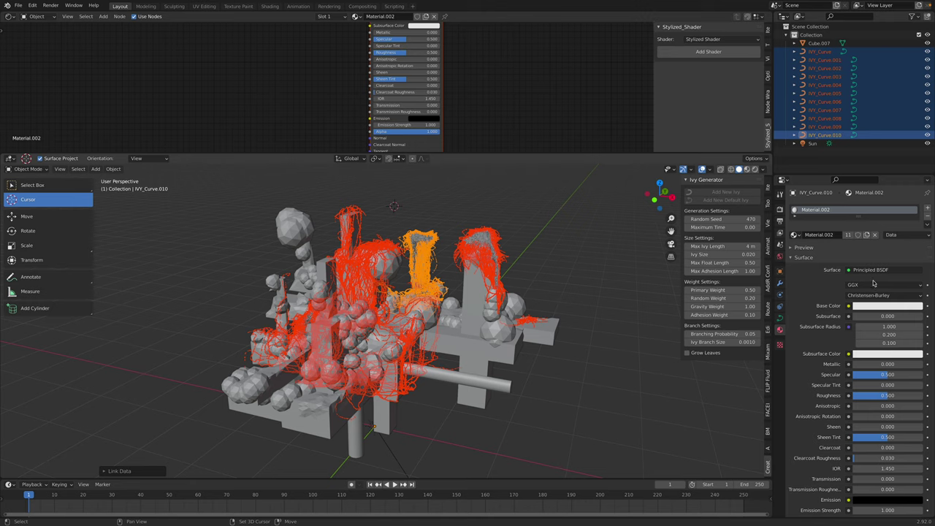
- Add an Object Info node in front of the Principled BSDF in the ivy material
middle_click_drag(376, 137, 384, 158)
middle_click_drag(280, 64, 279, 98)
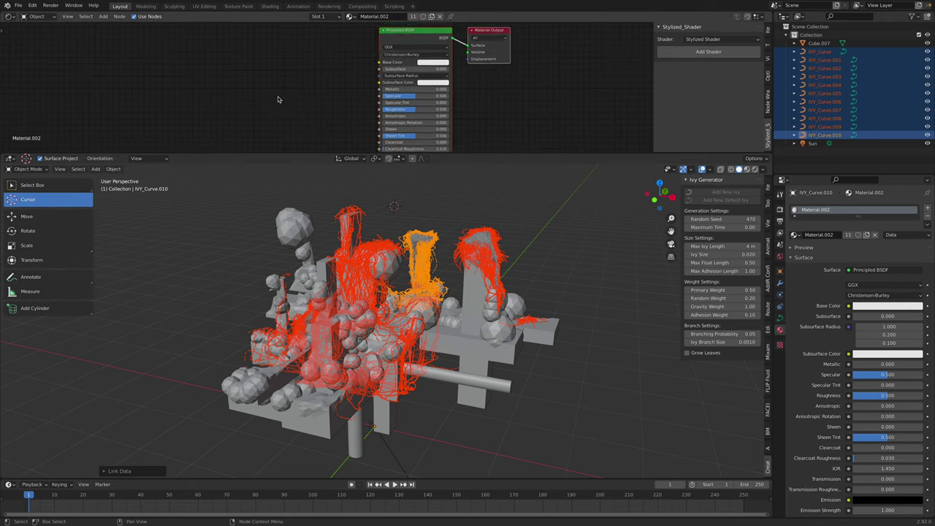
scroll(277, 97, "up", 1)
key("shift+a")
type("s")
type("OBEC")
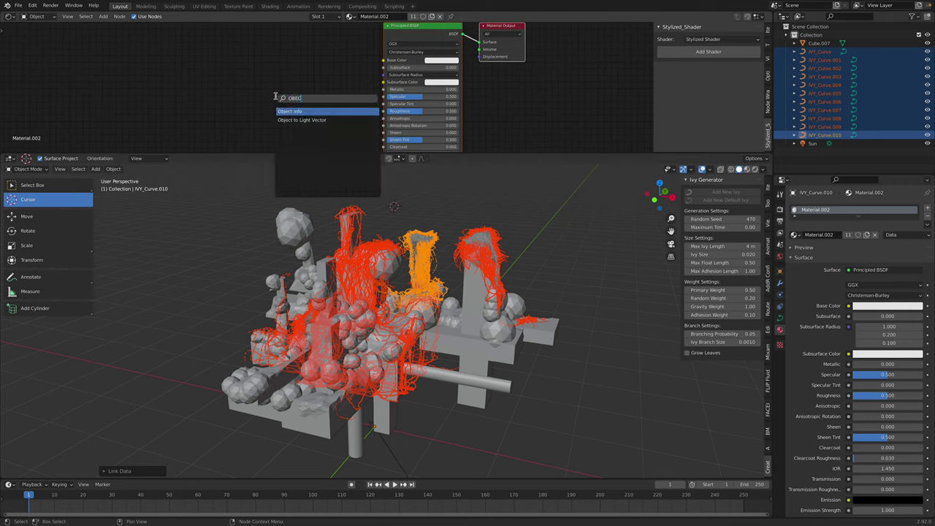
key("Return")
left_click(211, 84)
- Add a ColorRamp node and wire Object Info's Random output through it into the Principled BSDF's Base Color
key("shift+a")
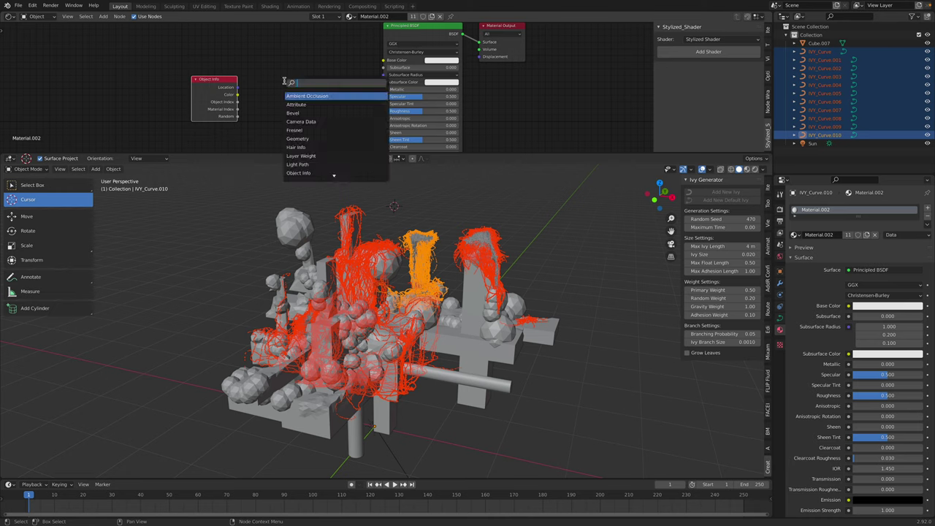
type("COLOR")
key("Down")
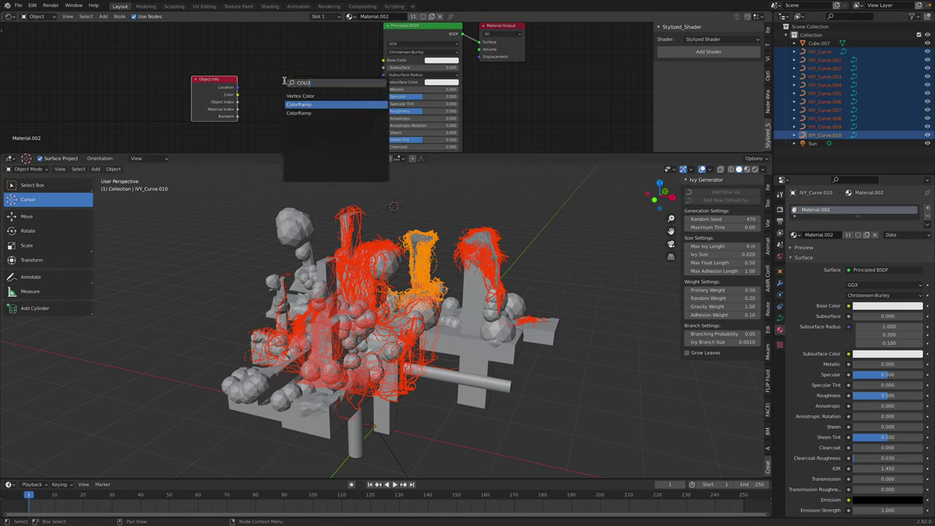
key("Return")
left_click(276, 70)
left_click_drag(238, 117, 280, 134)
left_click_drag(356, 80, 382, 60)
scroll(268, 114, "up", 1)
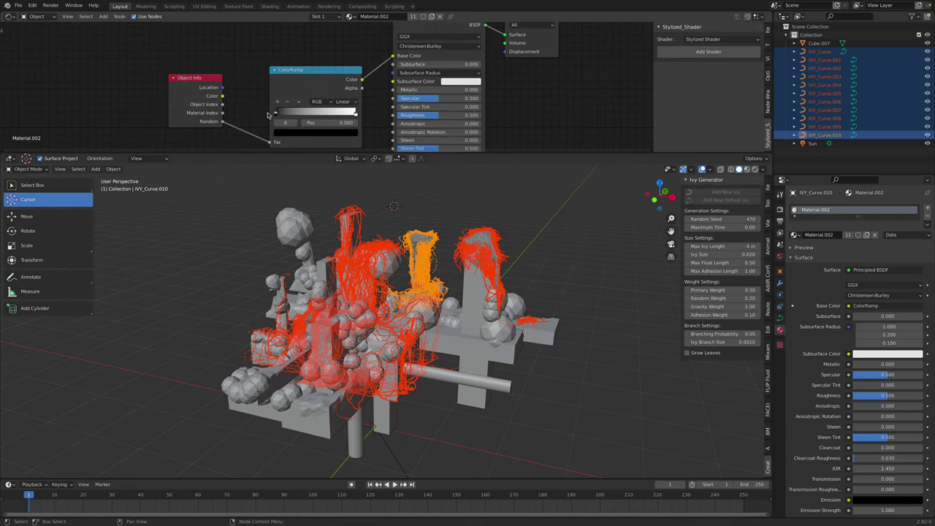
- Color the ramp's first stop red and its second stop dark blue, with the second stop at position 0.891
left_click(295, 132)
left_click_drag(341, 43, 340, 22)
left_click(305, 76)
left_click(354, 114)
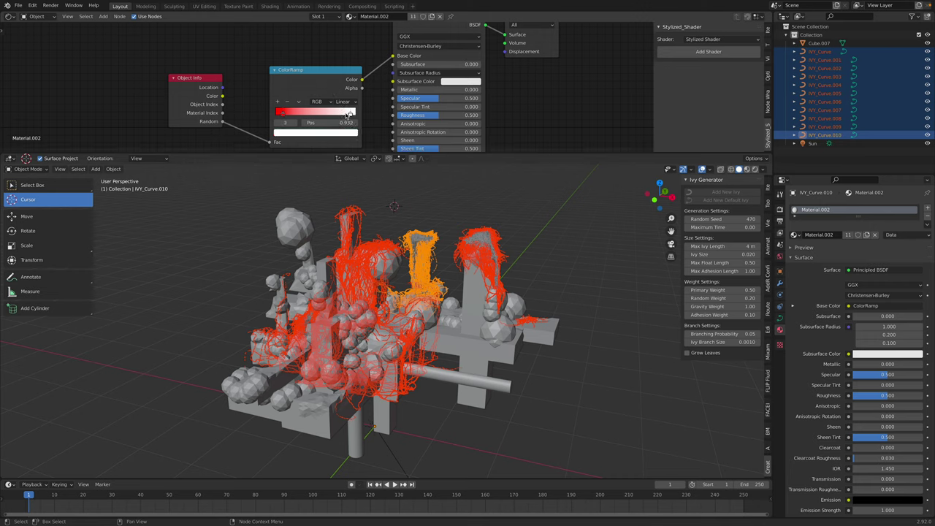
left_click(340, 133)
left_click(342, 56)
left_click(321, 38)
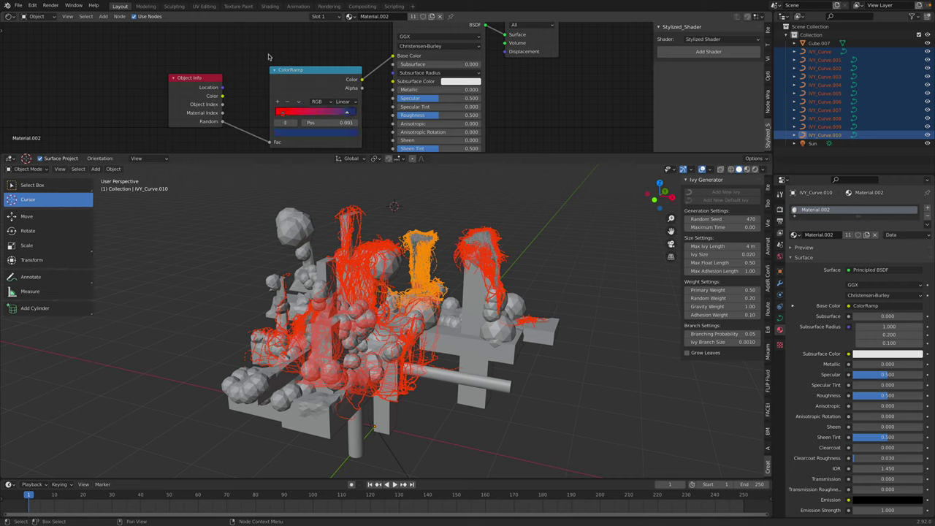
- Switch the ivy color ramp's color mode to HSV and save the file
left_click(323, 104)
left_click(321, 118)
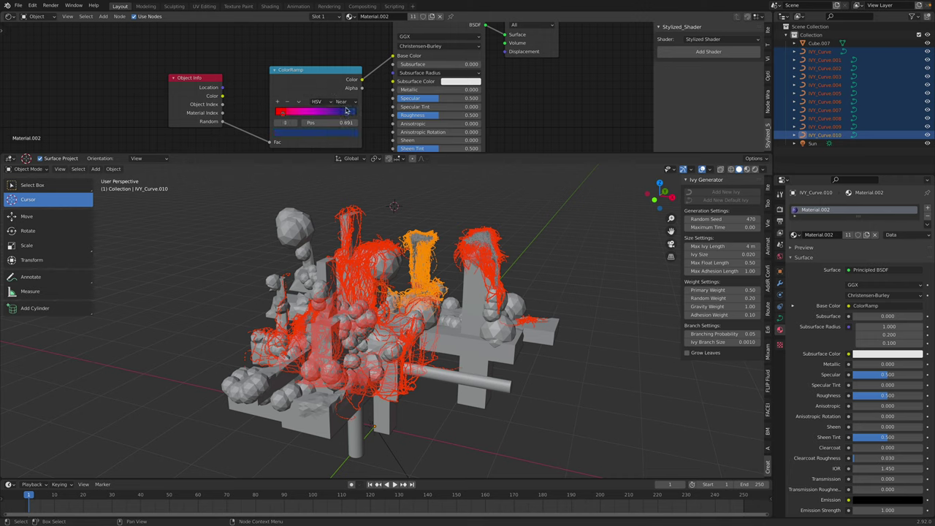
key("ctrl+s")
- Preview the scene in Rendered viewport shading and deselect all ivy curves with the Select Box tool
left_click(756, 169)
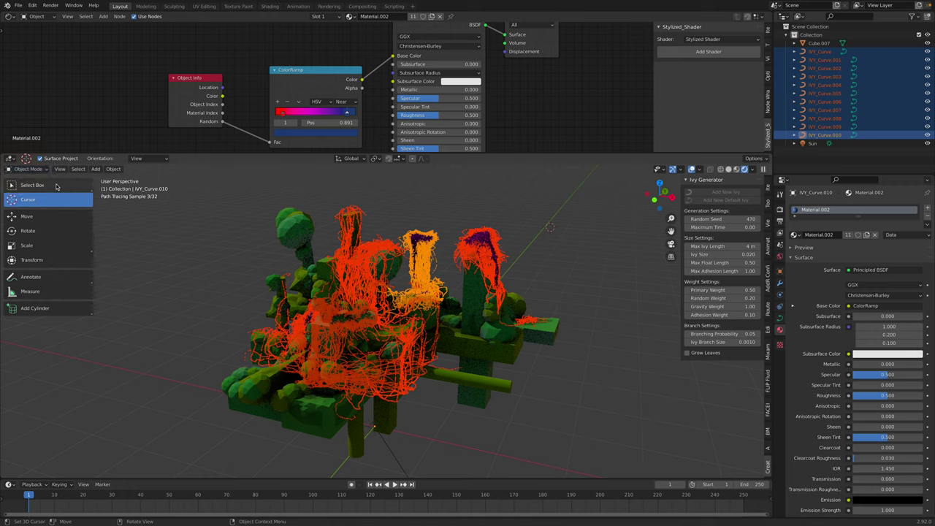
left_click(85, 186)
left_click(247, 259)
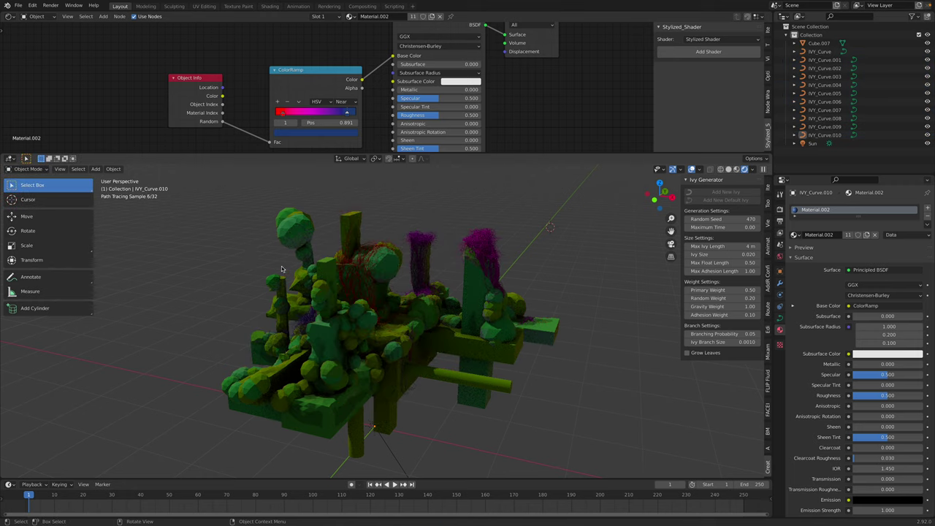
- Darken the first green stop of the fungi mesh's color ramp and move its second stop to position 0.743
left_click(289, 235)
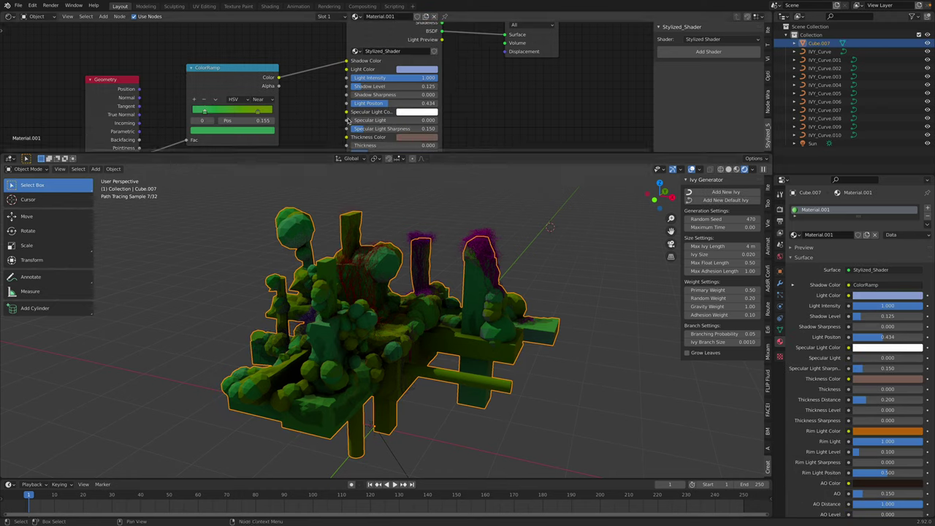
middle_click_drag(298, 106, 310, 84)
left_click(239, 109)
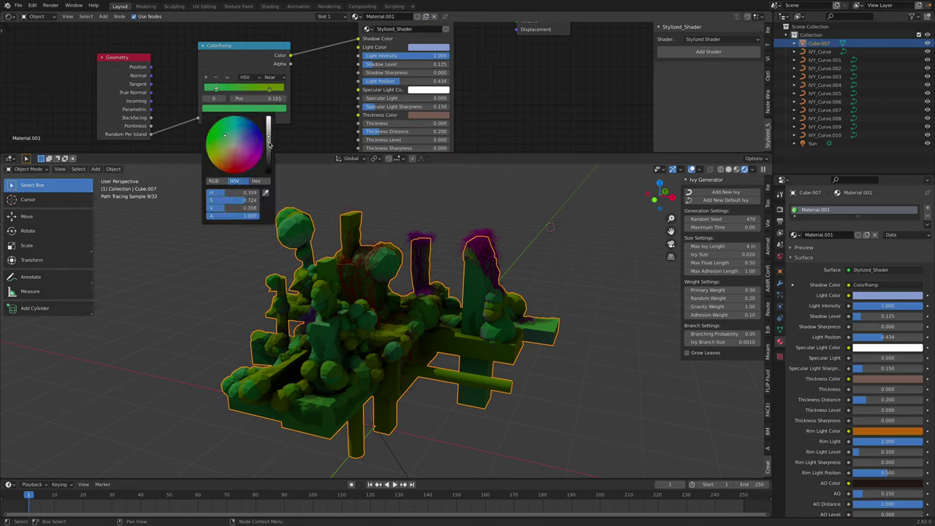
left_click_drag(270, 144, 270, 152)
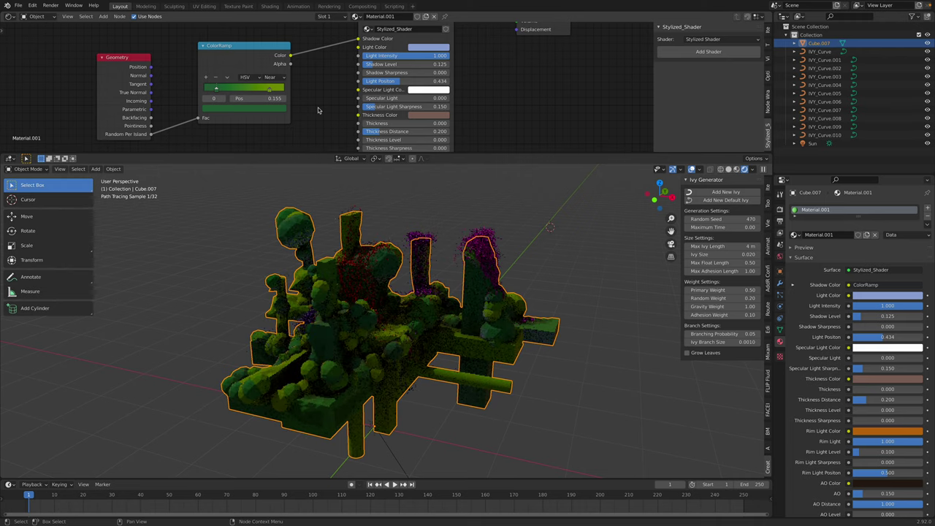
left_click(269, 89)
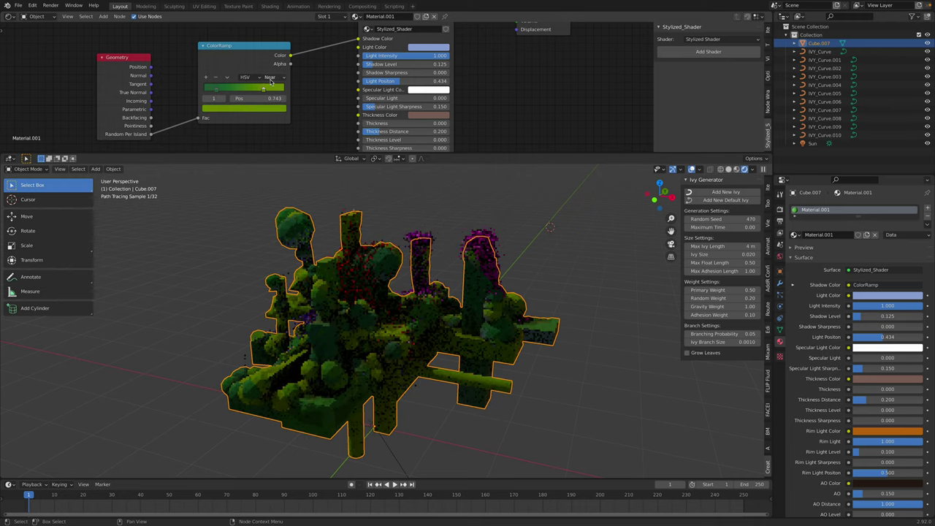
left_click(269, 111)
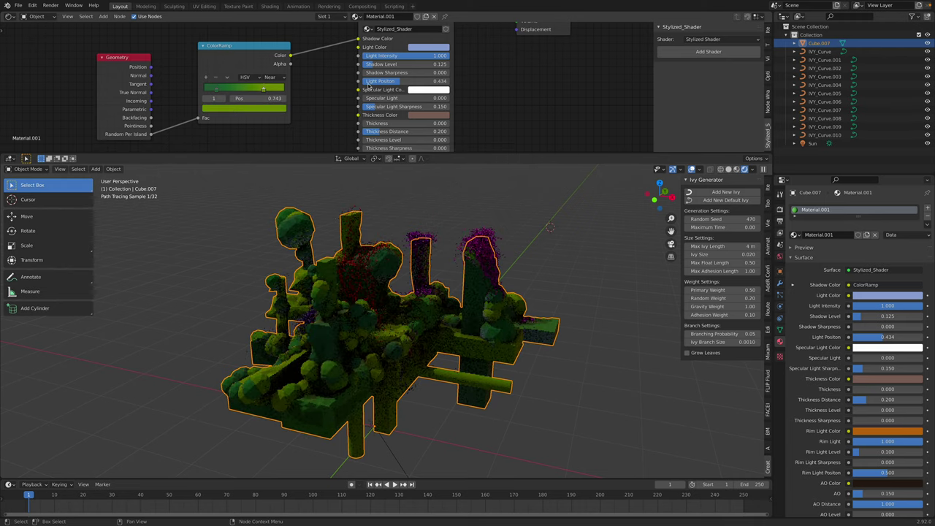
- Lower the fungi mesh's stylized shader Light Position to 0.342 and deselect the mesh
left_click_drag(400, 81, 392, 81)
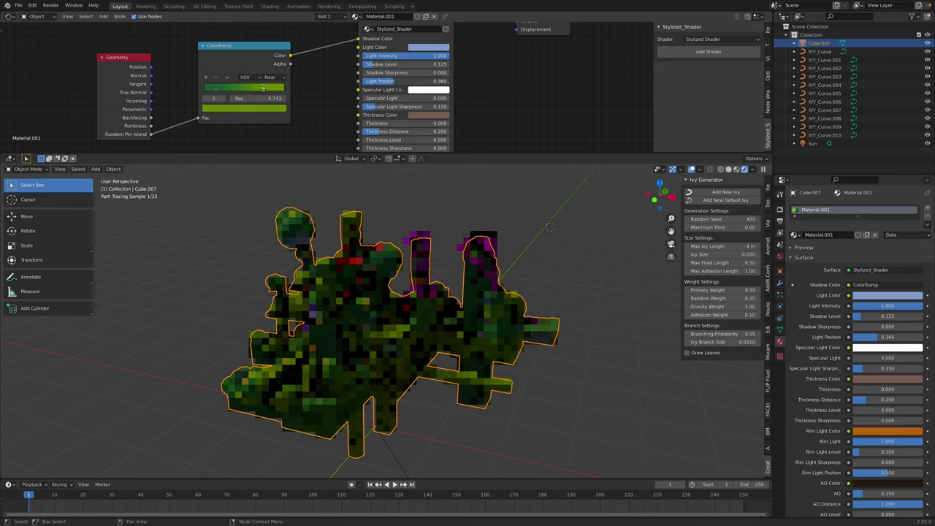
left_click(241, 235)
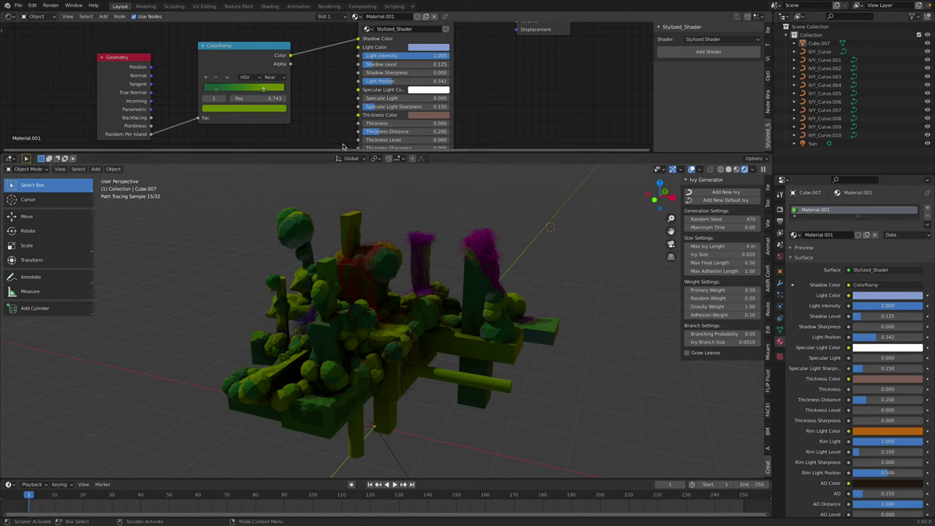
scroll(369, 138, "up", 2)
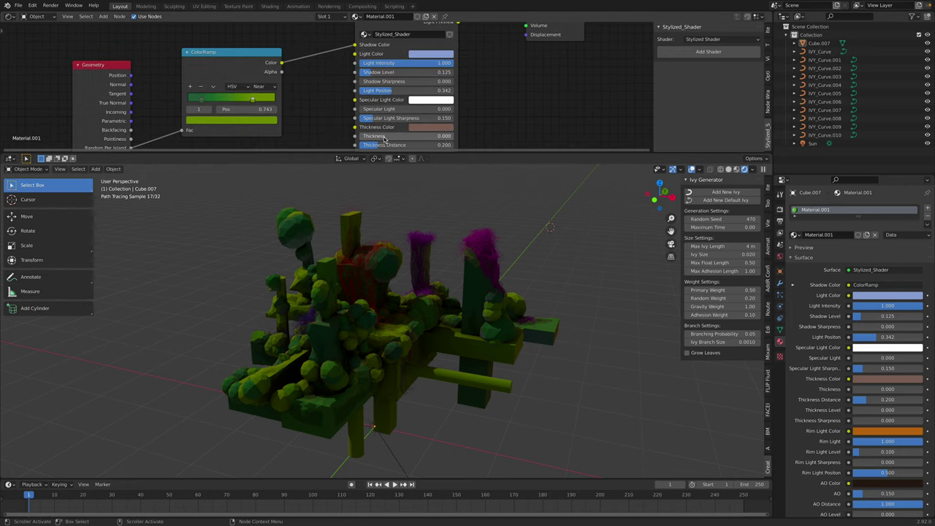
- Set the fungi mesh's stylized shader Thickness to 0.221 and its AO to 0.176
mouse_move(385, 139)
left_mouse_down()
mouse_move(409, 139)
mouse_move(381, 136)
left_mouse_up()
middle_click_drag(474, 113, 479, 71)
scroll(479, 70, "up", 2)
left_click_drag(380, 132, 416, 131)
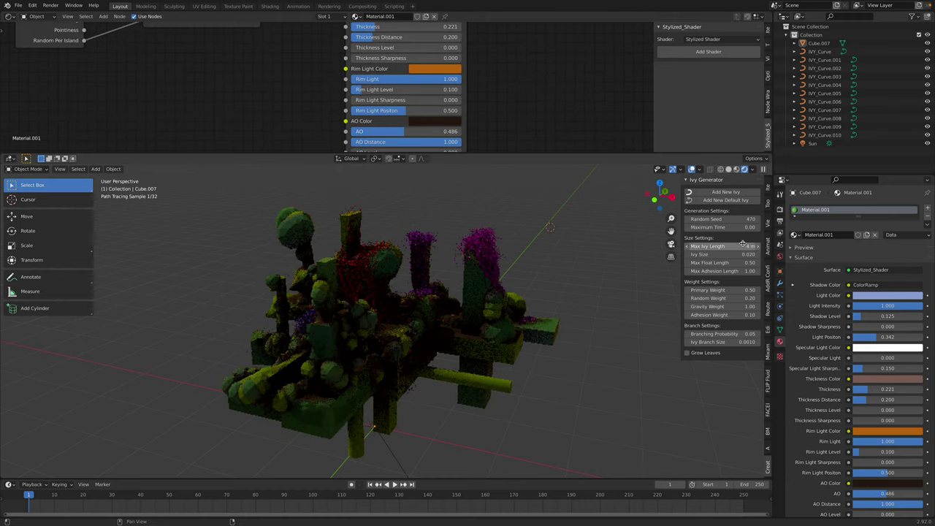
left_click_drag(409, 132, 374, 132)
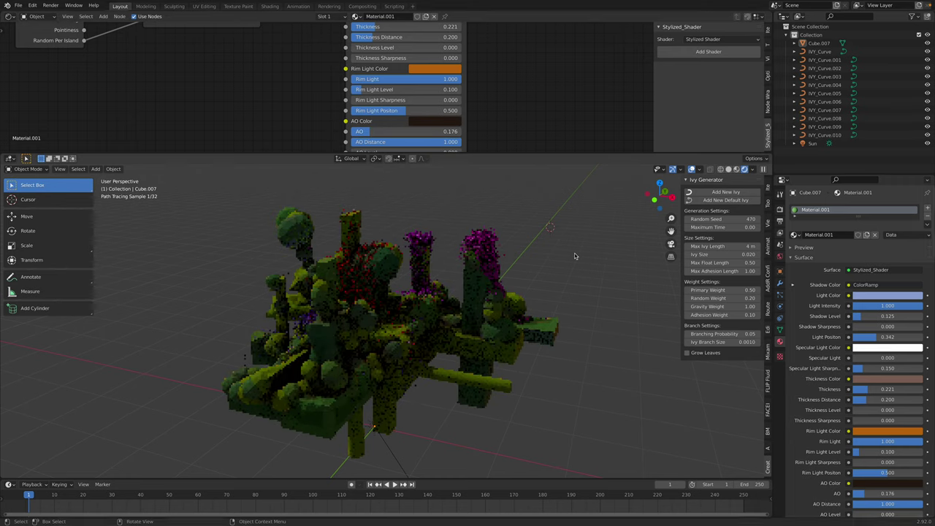
- Use a Preetham Sky Texture as the world background color and lower its strength to 0.200
left_click(780, 222)
left_click(780, 210)
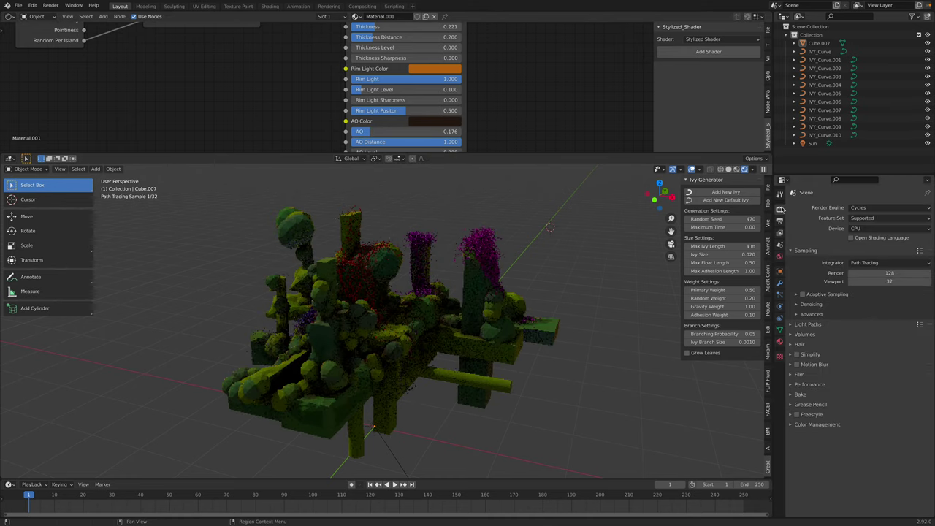
left_click(780, 245)
left_click(780, 256)
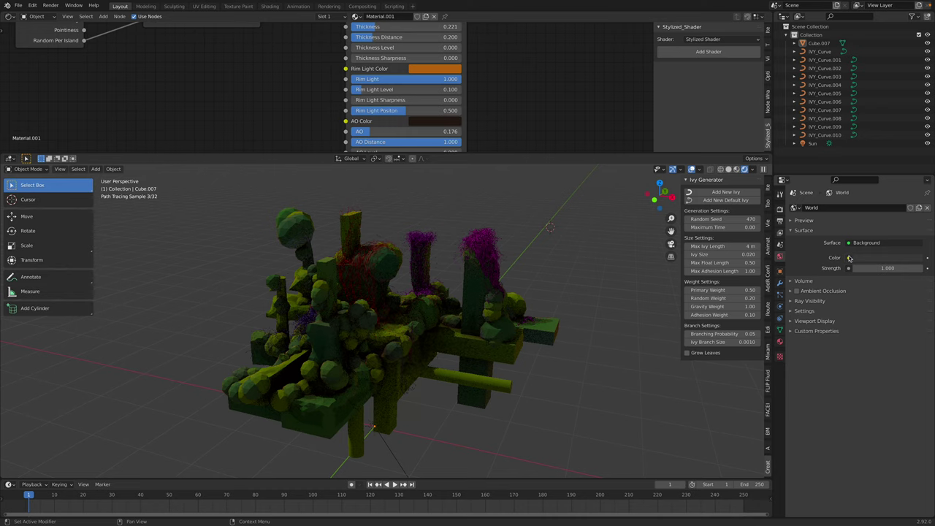
left_click(848, 258)
left_click(620, 351)
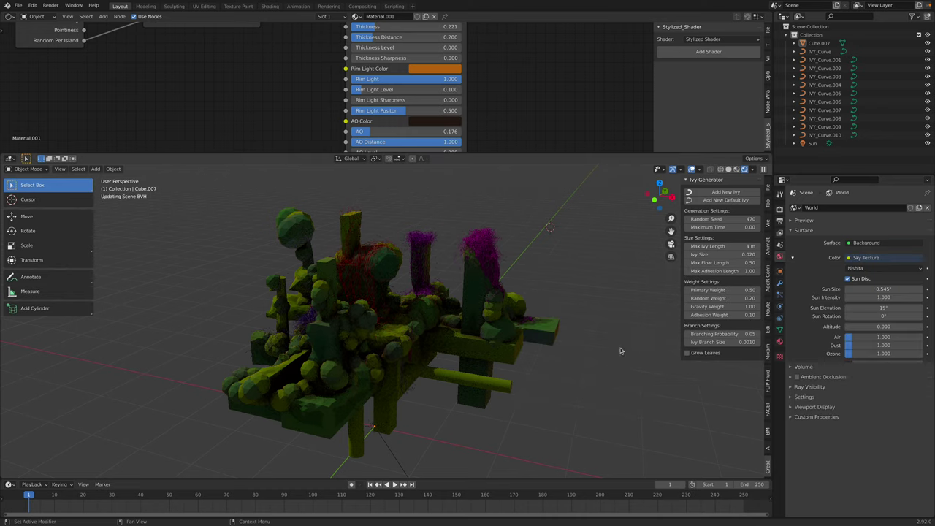
left_click(860, 268)
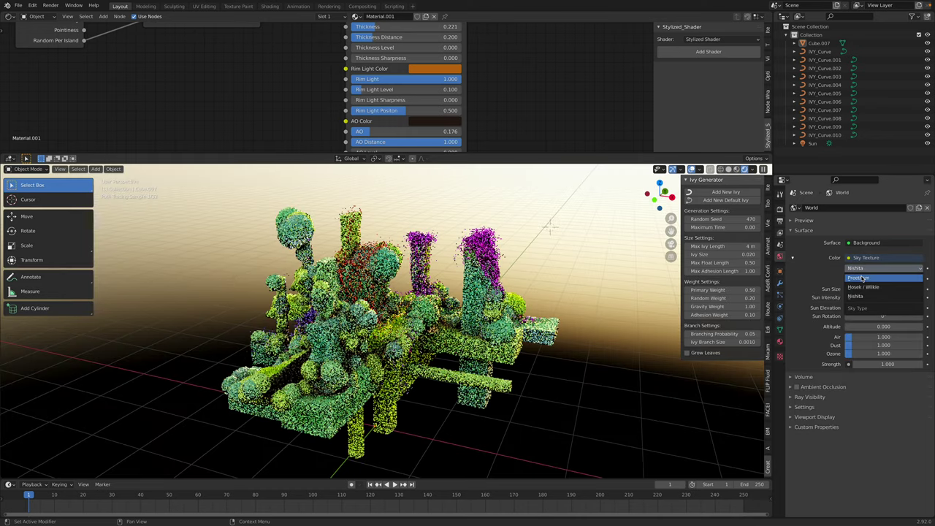
left_click(863, 278)
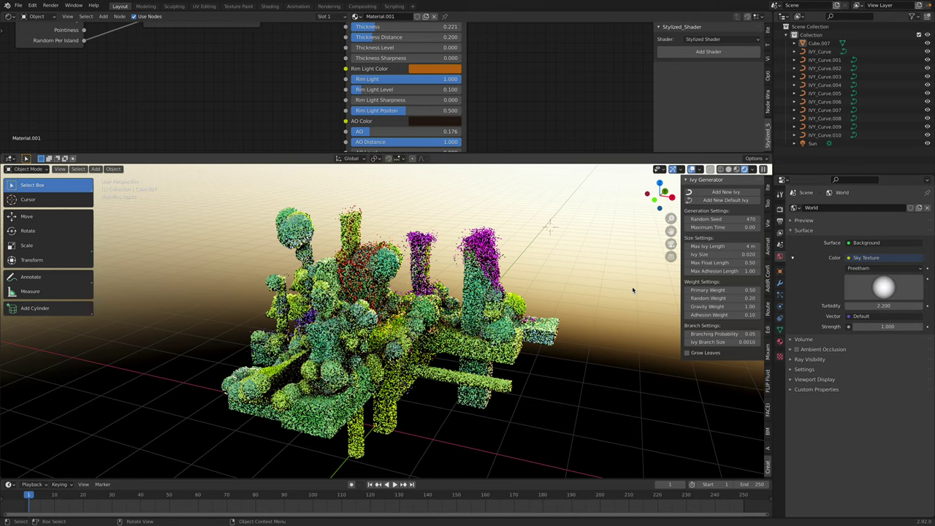
left_click_drag(862, 293, 863, 303)
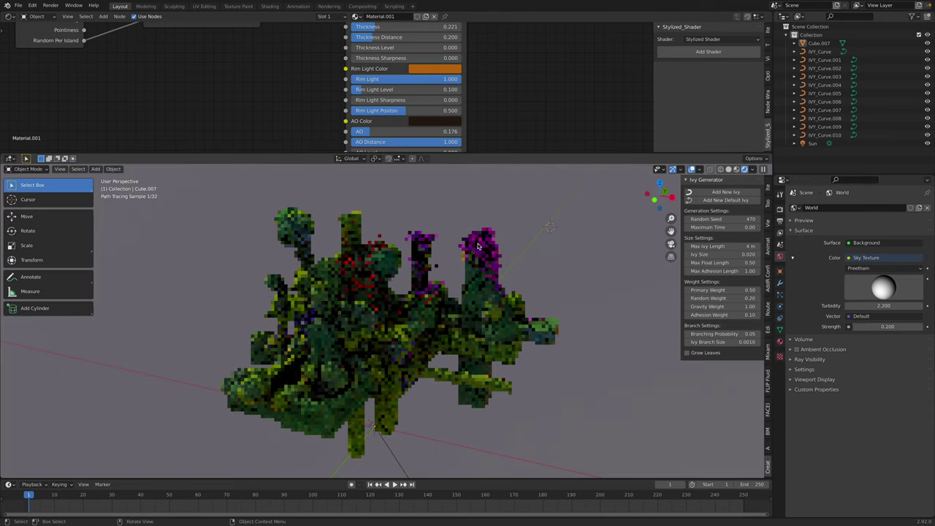
- Connect the color ramp of the ivy on the tall block to its shader's Emission input, after moving the ramp node down
left_click(490, 253)
scroll(324, 46, "down", 3)
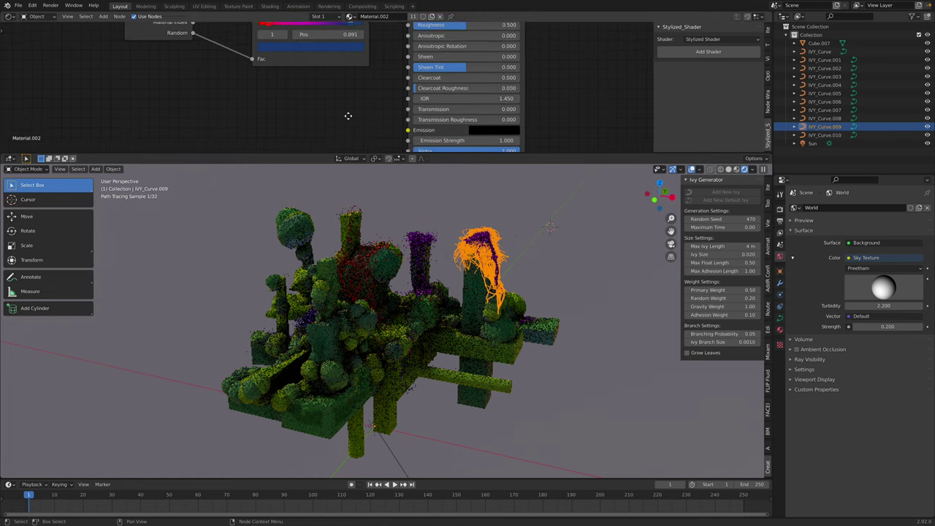
left_click_drag(318, 34, 307, 99)
middle_click_drag(335, 107, 336, 85)
scroll(336, 84, "up", 3)
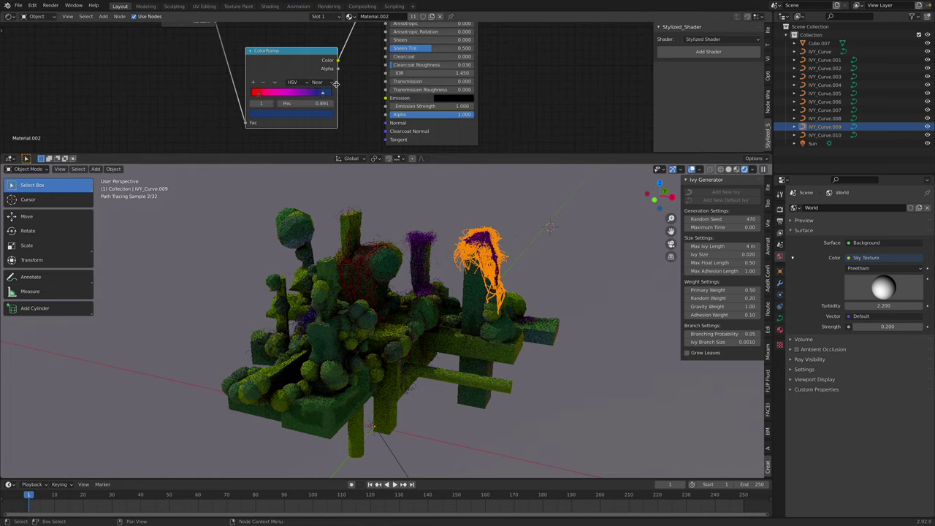
left_click_drag(338, 62, 398, 106)
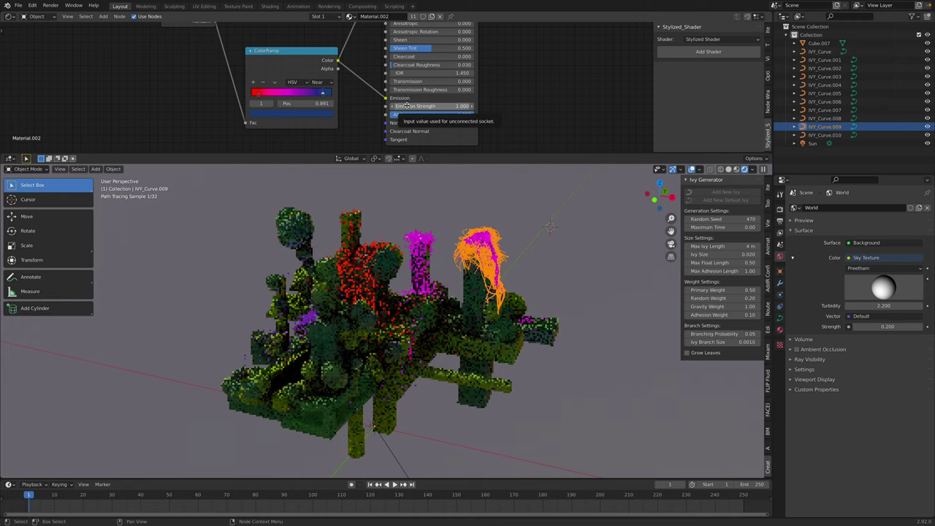
- Try an ivy Emission Strength of 2, restore it to 1, and disconnect the color ramp from Emission
left_click(431, 106)
type("1.0")
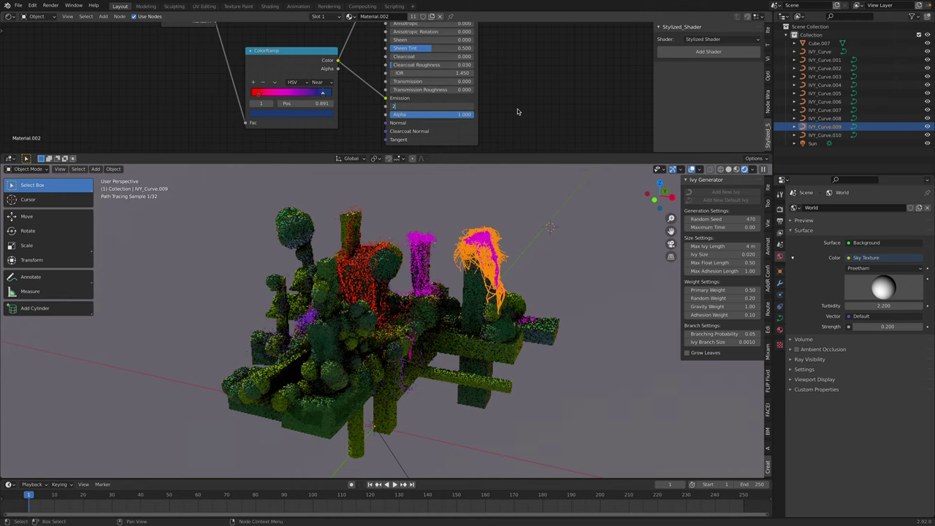
left_click(549, 226)
left_click(438, 106)
type("1")
key("Return")
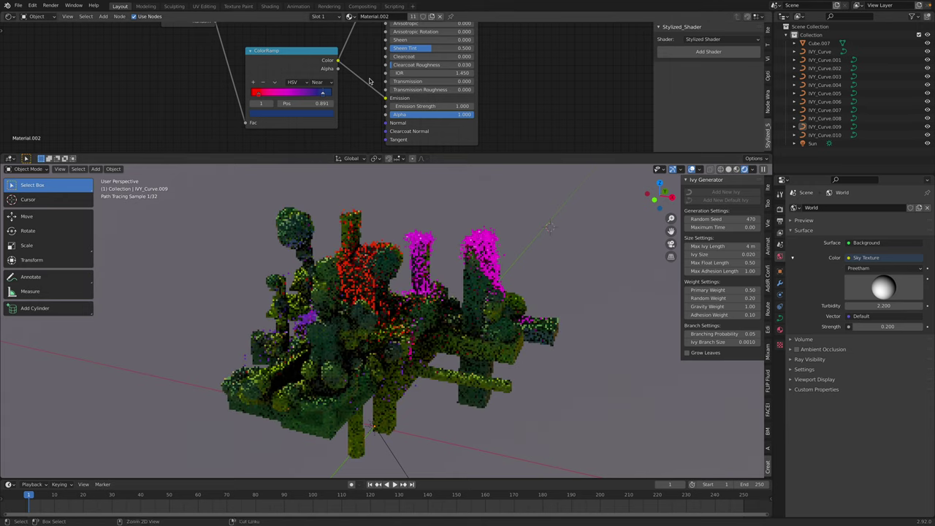
left_click_drag(385, 98, 360, 95)
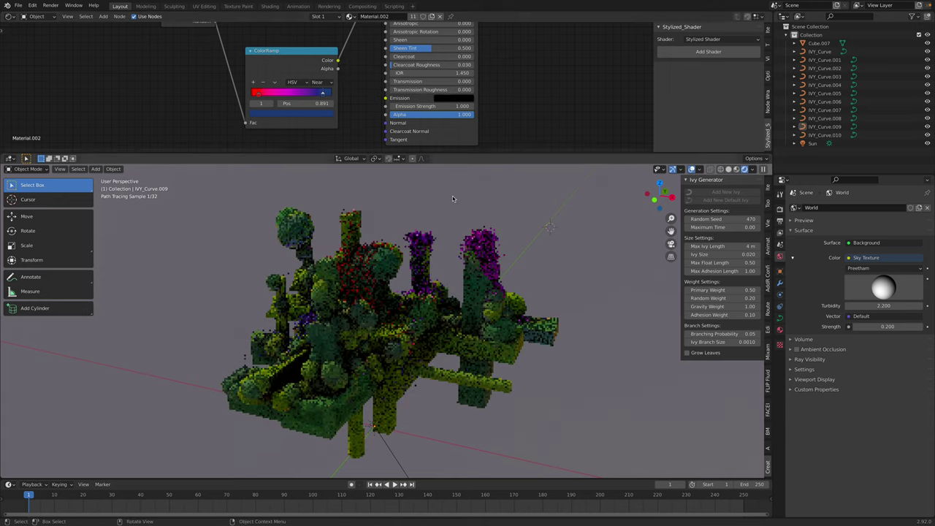
- Save the file and recolor the second stop of the fungi mesh's color ramp to purple (H 0.742, S 0.546, V 0.290)
key("ctrl+s")
left_click(481, 284)
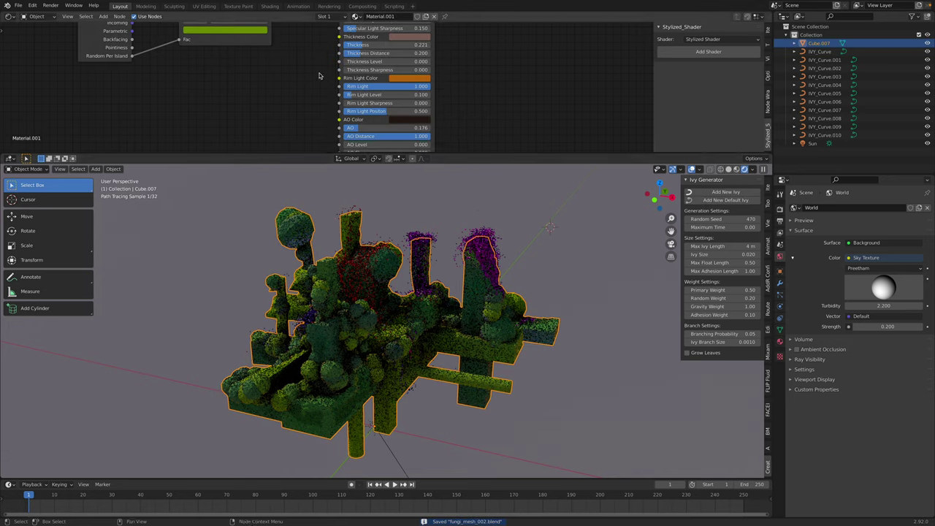
middle_click_drag(281, 78, 292, 96)
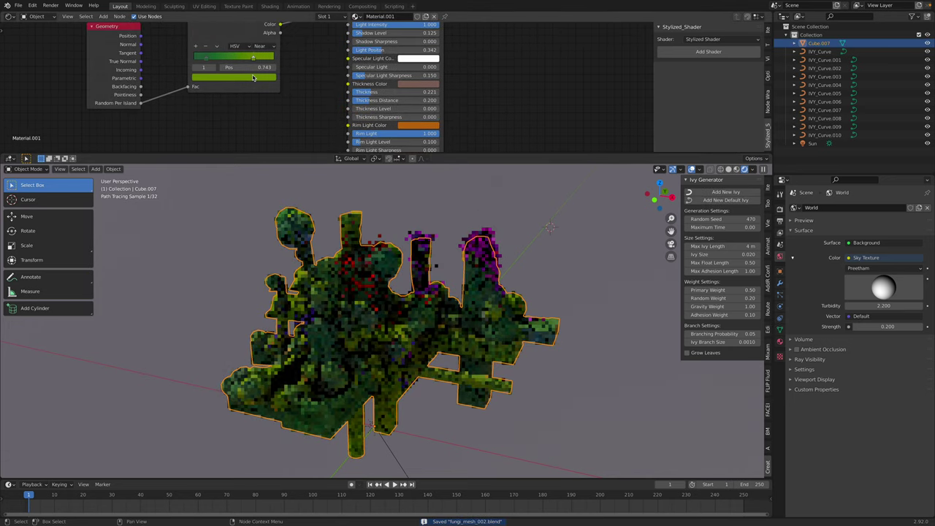
left_click(252, 76)
left_click_drag(229, 107, 231, 120)
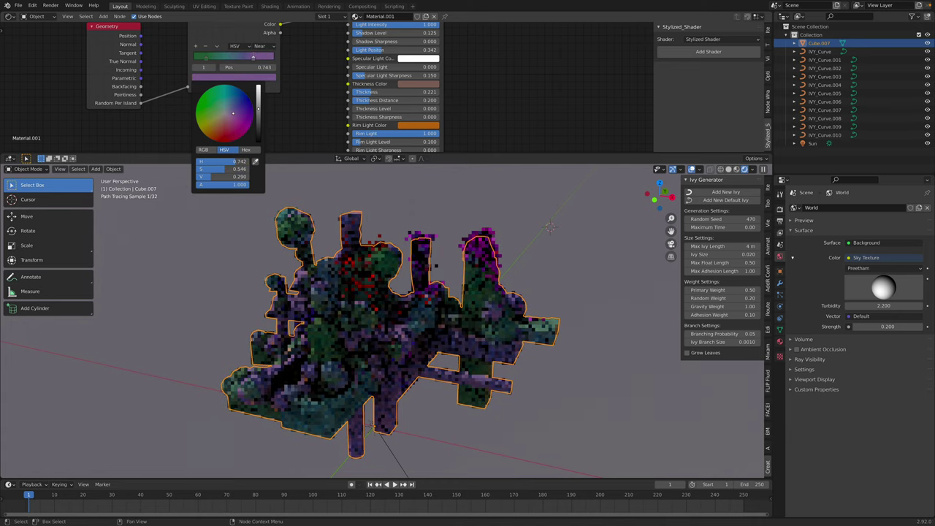
left_click(375, 201)
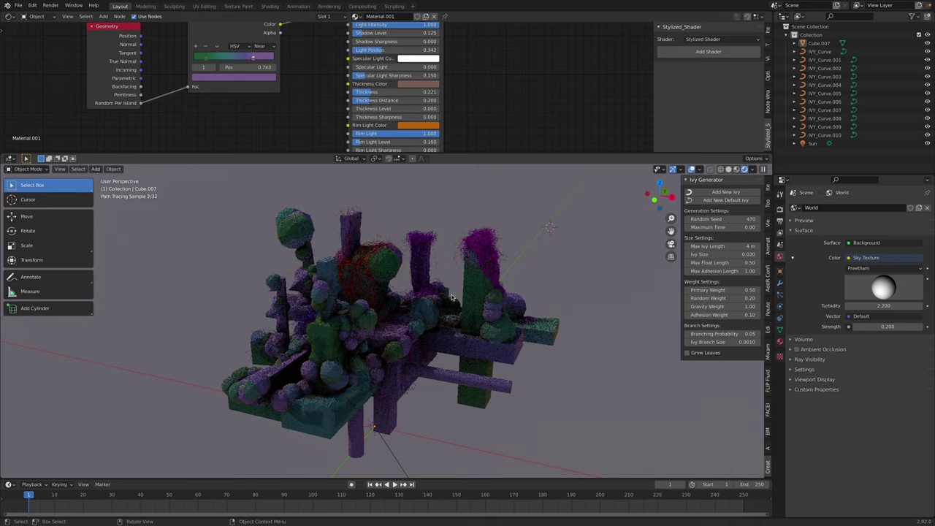
- Select the fungi mesh, switch the viewport to Solid shading, and save the file
left_click(479, 303)
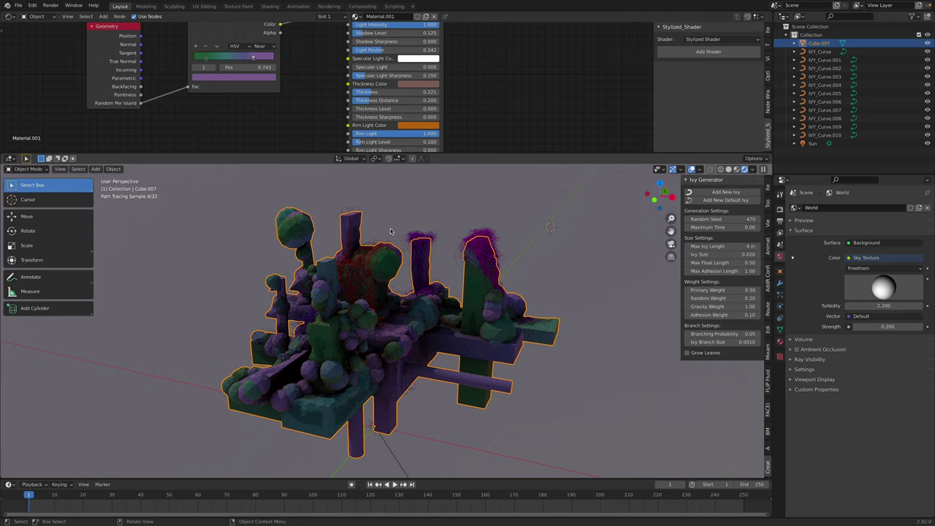
middle_click_drag(432, 270, 561, 284)
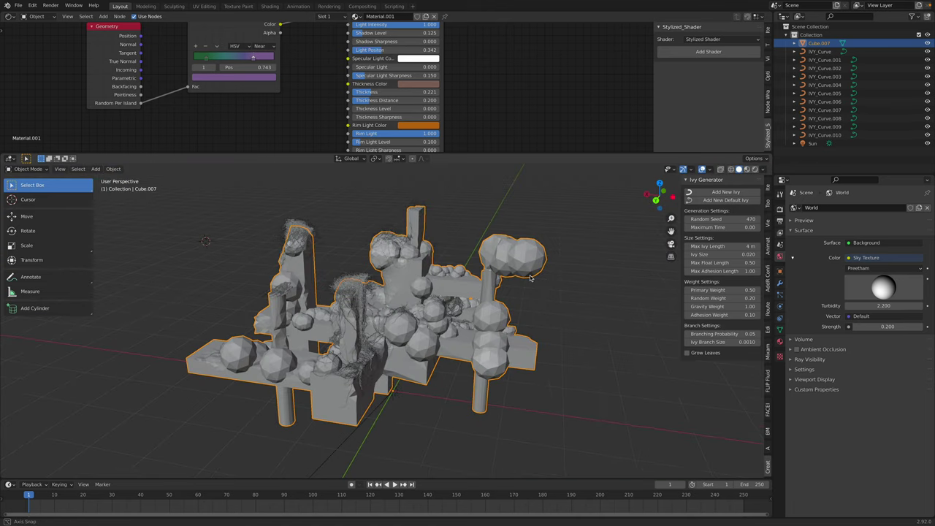
left_click(730, 169)
key("ctrl+s")
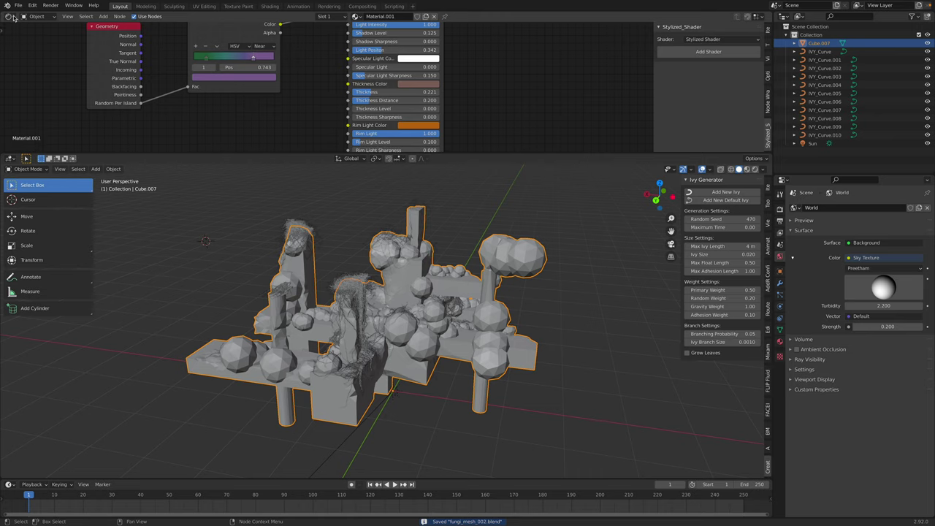
- Switch the node area to the Geometry Node Editor and create a new node tree for the fungi mesh
left_click(10, 17)
left_click(40, 104)
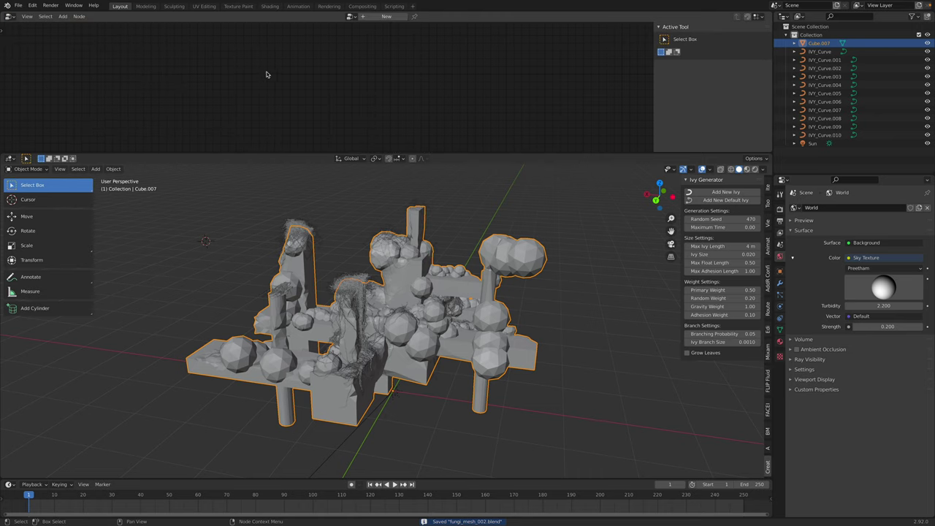
left_click(385, 16)
left_click_drag(203, 97, 147, 92)
- Insert a Point Distribute node between Group Input and Group Output
key("shift+a")
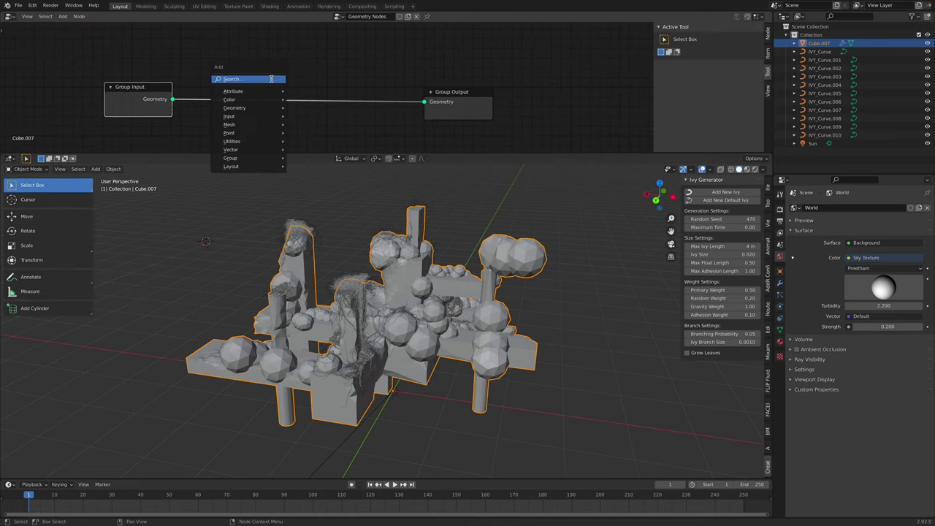
left_click(270, 79)
type("DIST")
key("Return")
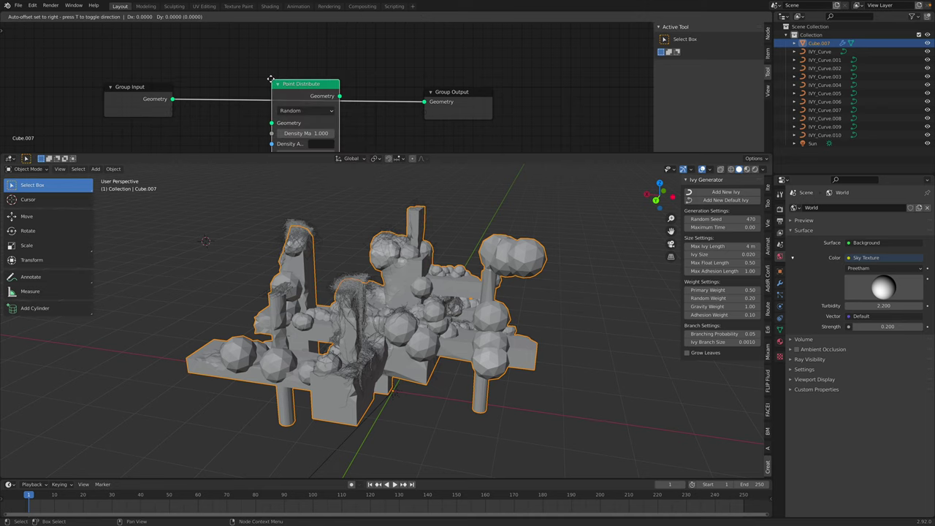
left_click(237, 57)
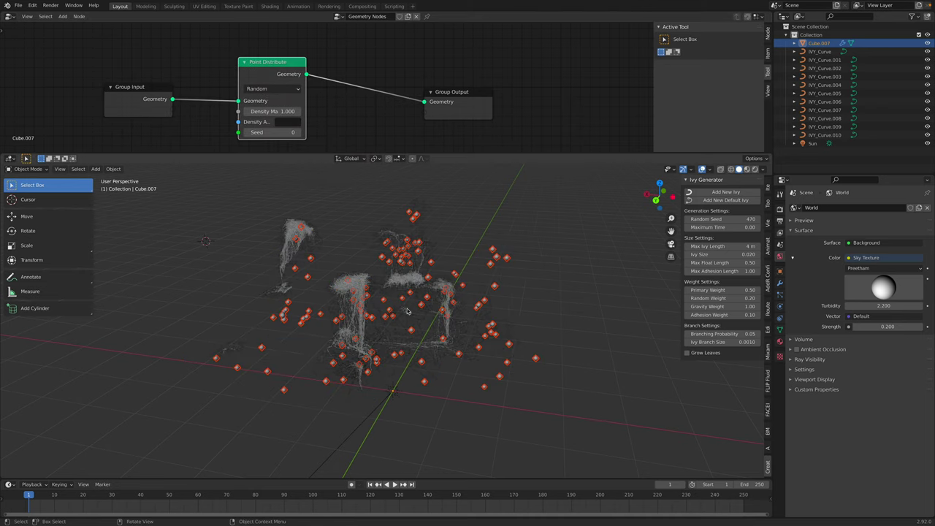
- Move the Point Distribute node down and add a Join Geometry node above it
left_click_drag(259, 84, 252, 142)
key("shift+a")
left_click(252, 78)
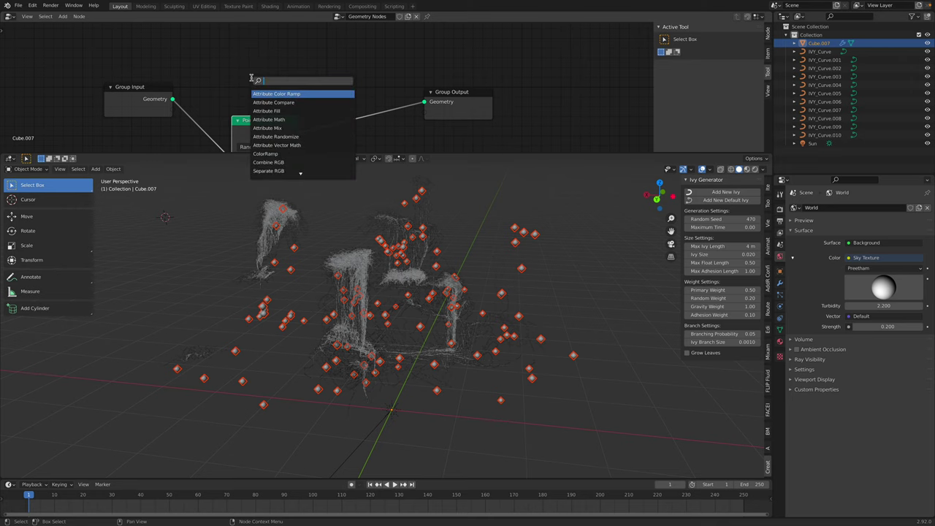
type("join")
key("Return")
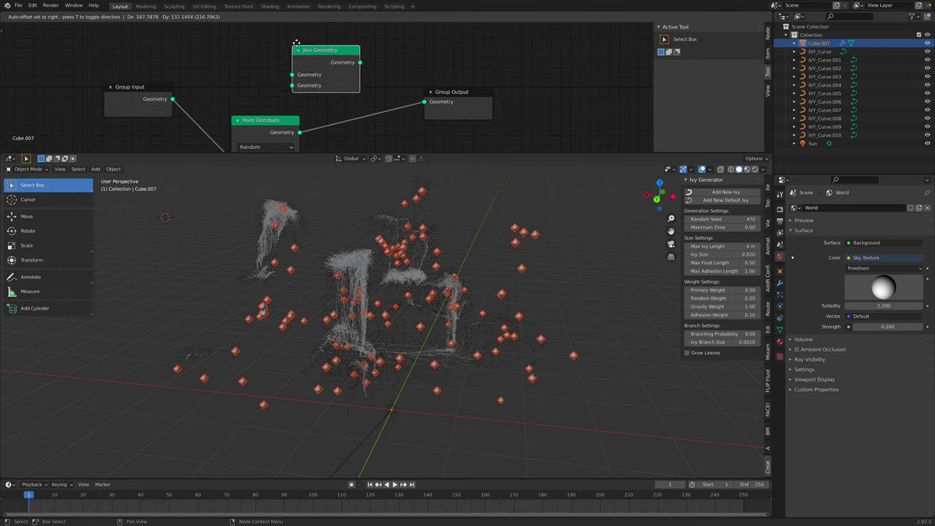
left_click(305, 46)
- Space the nodes apart, then link Group Input to Join Geometry and Join Geometry to Group Output
left_click_drag(160, 102, 107, 87)
left_click_drag(259, 128, 219, 126)
left_click_drag(121, 86, 403, 47)
left_click_drag(452, 93, 506, 100)
left_click_drag(431, 45, 478, 109)
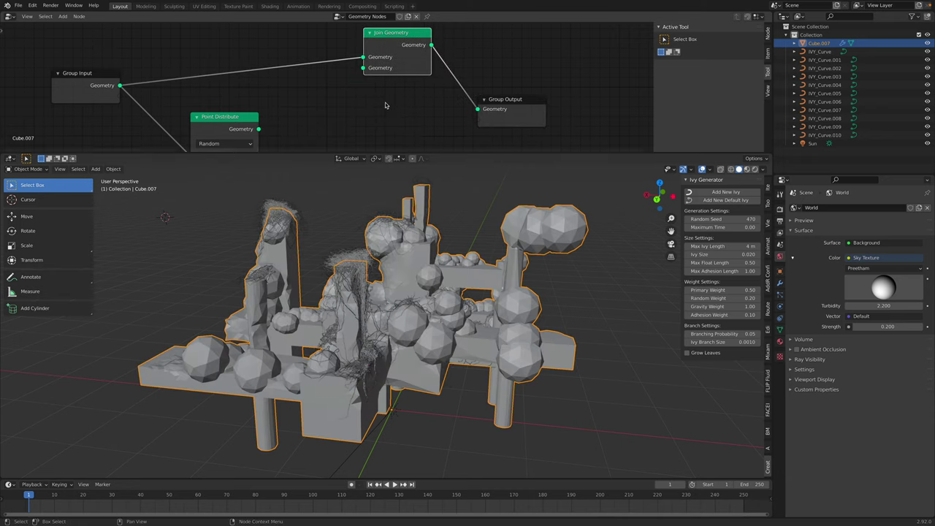
- Deselect the fungi mesh and add an ico sphere at the 3D cursor
key("alt+a")
key("shift+a")
mouse_move(559, 284)
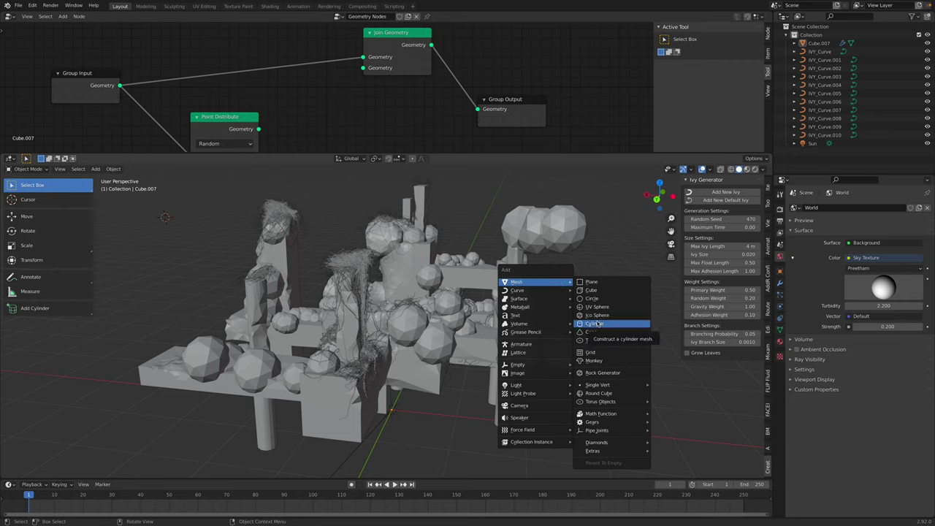
mouse_move(562, 368)
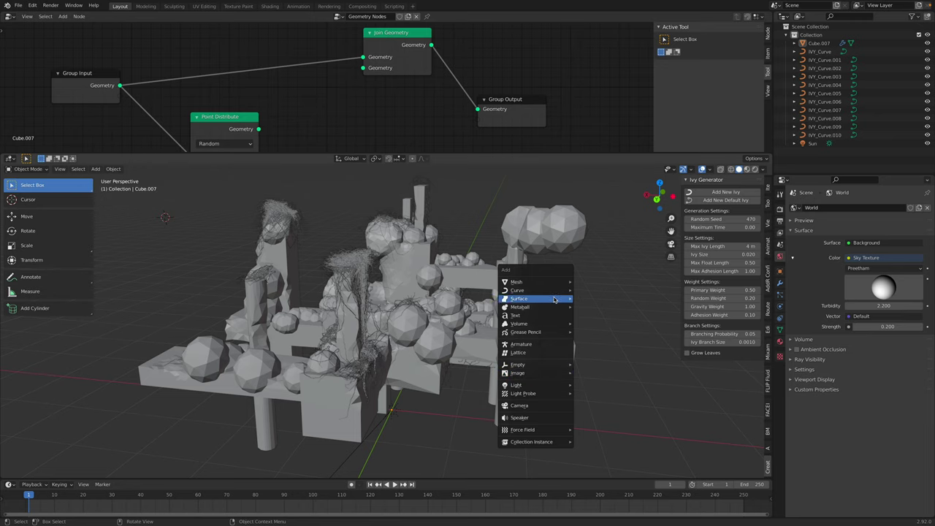
mouse_move(553, 306)
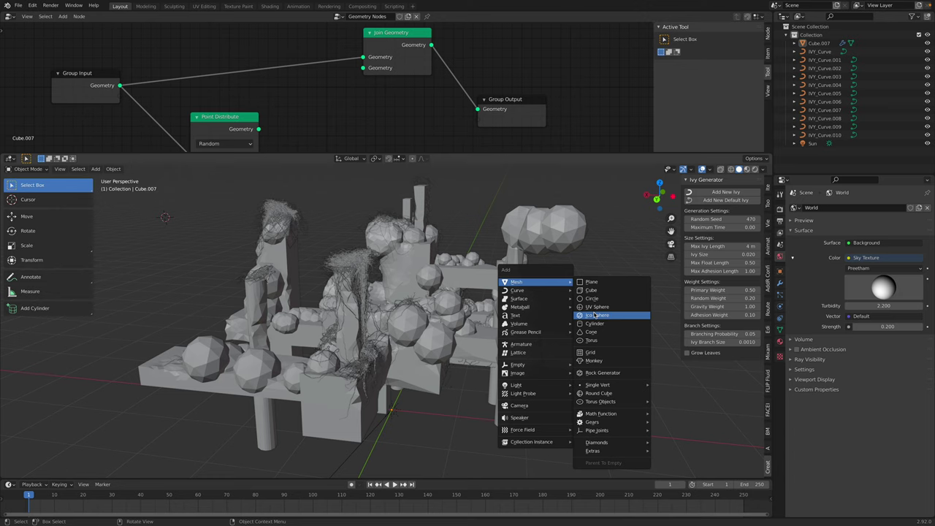
left_click(595, 315)
scroll(377, 330, "down", 5)
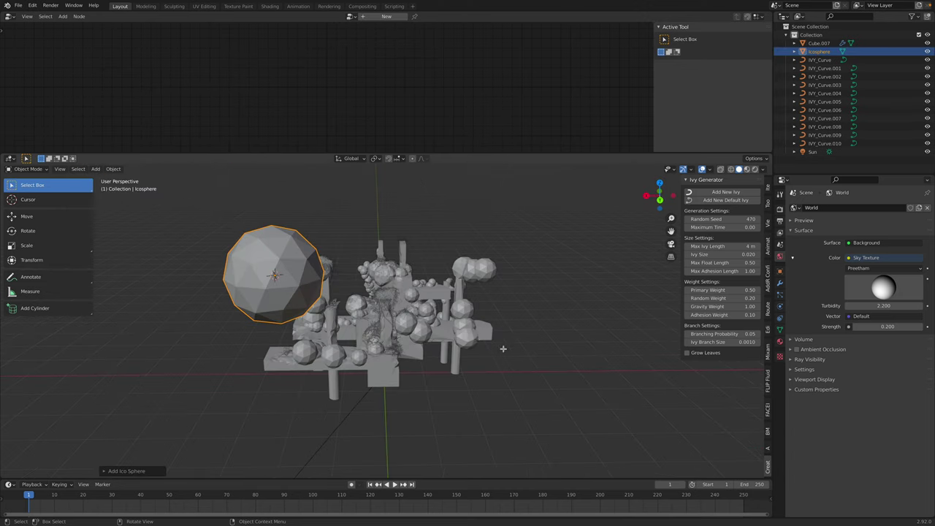
- Scale the ico sphere's geometry down to about 0.085 in Edit Mode, then delete the object
key("Tab")
key("s")
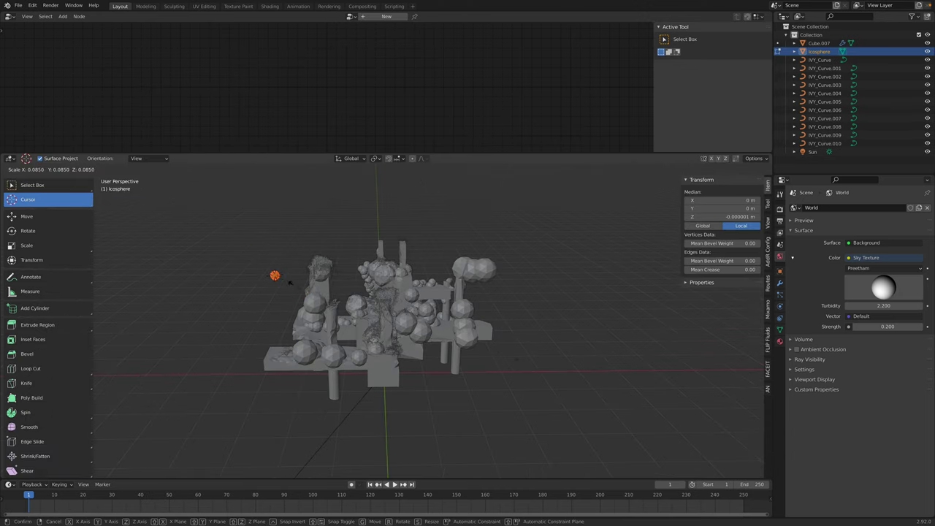
left_click(290, 283)
key("Tab")
scroll(299, 290, "up", 4)
key("x")
left_click(300, 283)
- Add a torus mesh at the 3D cursor and shrink its geometry to a small ring in Edit Mode
key("shift+a")
mouse_move(217, 260)
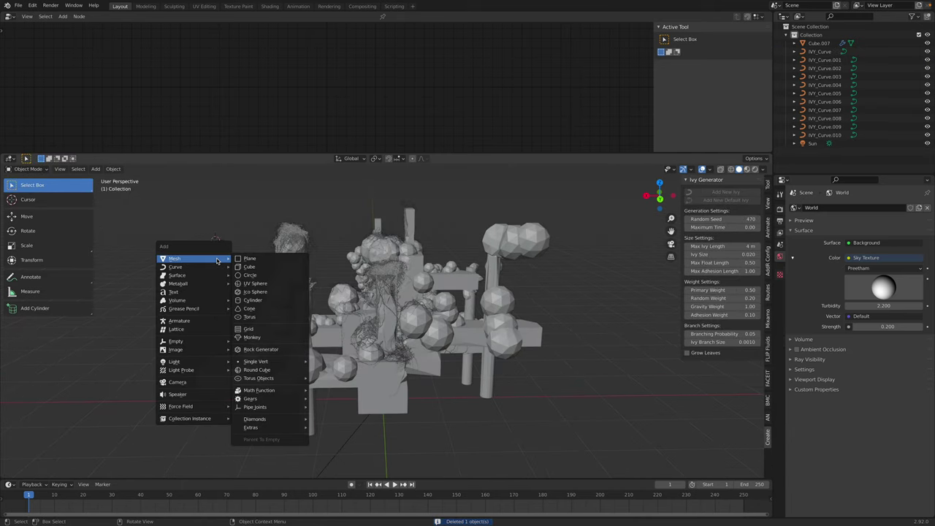
left_click(249, 316)
key("Tab")
key("s")
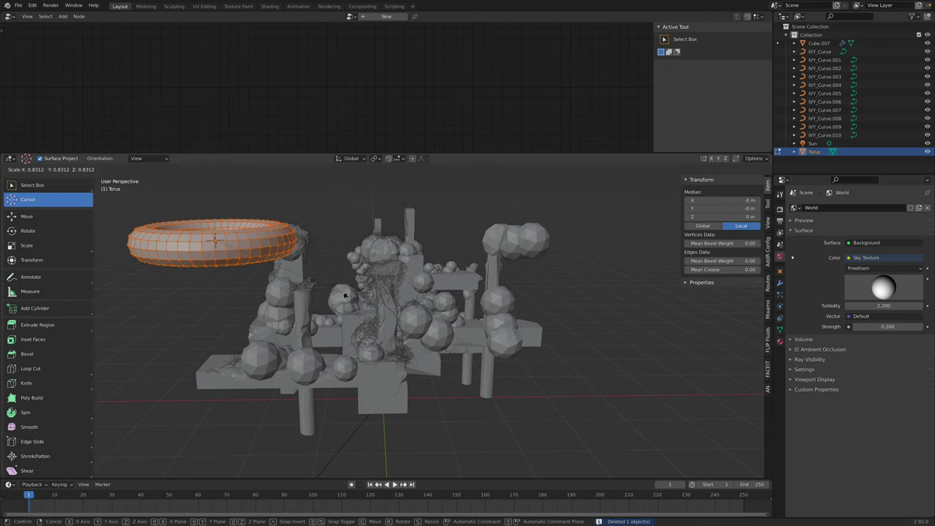
left_click(237, 253)
key("Tab")
- Select the fungi mesh and add a Point Instance node to its geometry node tree
left_click(294, 279)
middle_click_drag(283, 105, 285, 89)
key("shift+a")
mouse_move(315, 111)
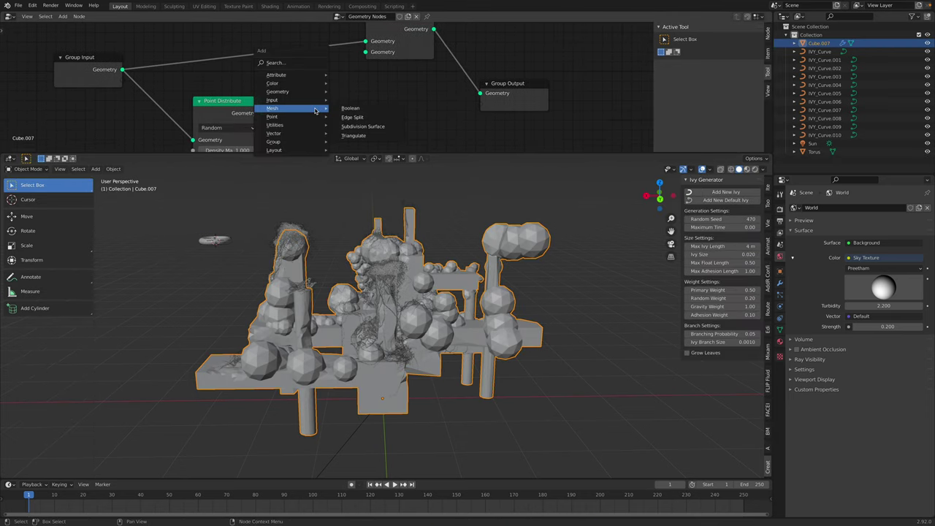
left_click(300, 60)
type("POINT")
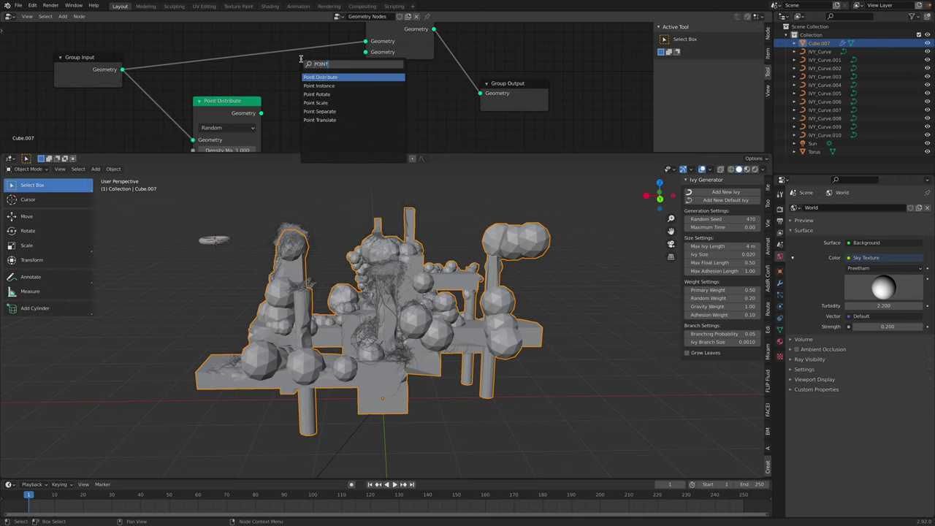
left_click(319, 85)
left_click(319, 86)
- Link Point Distribute through Point Instance into Join Geometry, and shift Join Geometry and Group Output along for space
left_click_drag(262, 113, 300, 106)
left_click_drag(330, 72, 438, 67)
left_click_drag(507, 84, 538, 82)
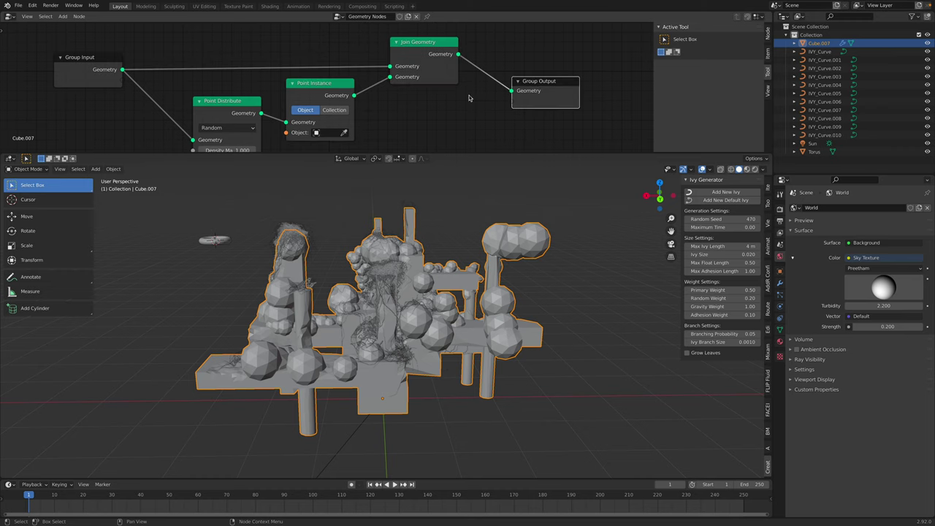
- Pick the small torus in the viewport as the Point Instance node's object
middle_click_drag(346, 134, 353, 109)
left_click(351, 109)
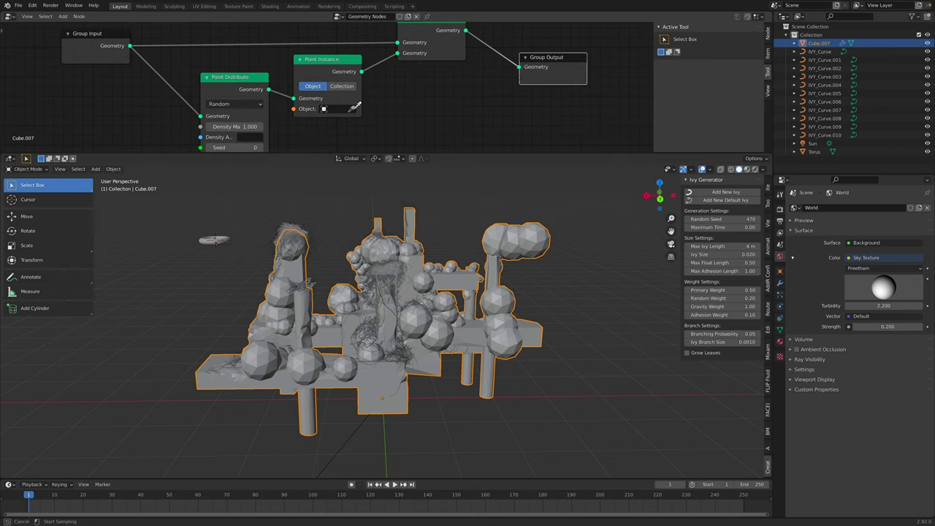
left_click(229, 235)
- Move Point Distribute aside and insert a Point Scale node between Point Distribute and Point Instance
middle_click_drag(240, 117, 240, 100)
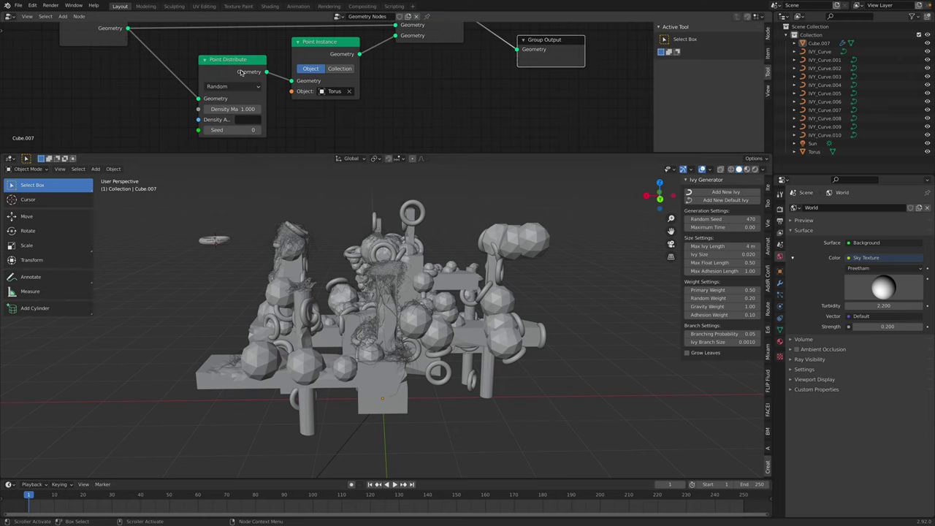
left_click_drag(241, 72, 189, 85)
key("shift+a")
type("s")
type("POIN")
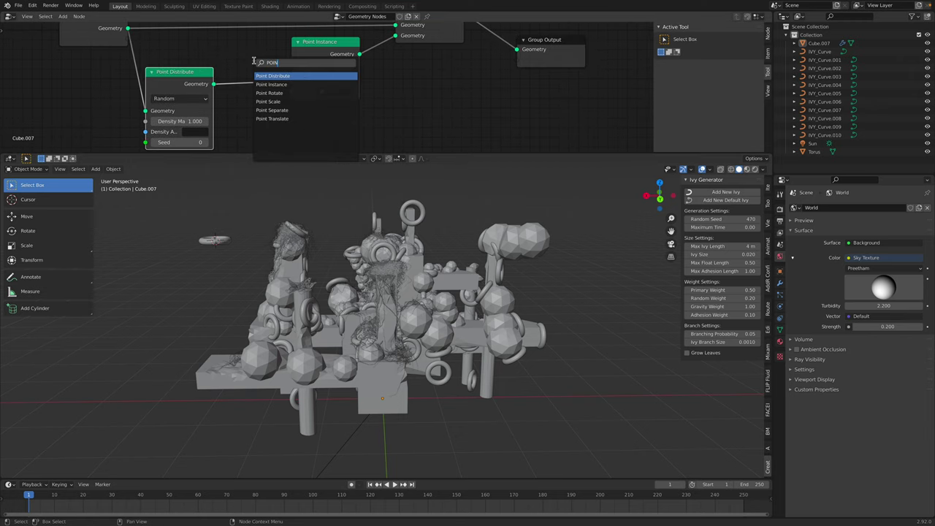
type("T")
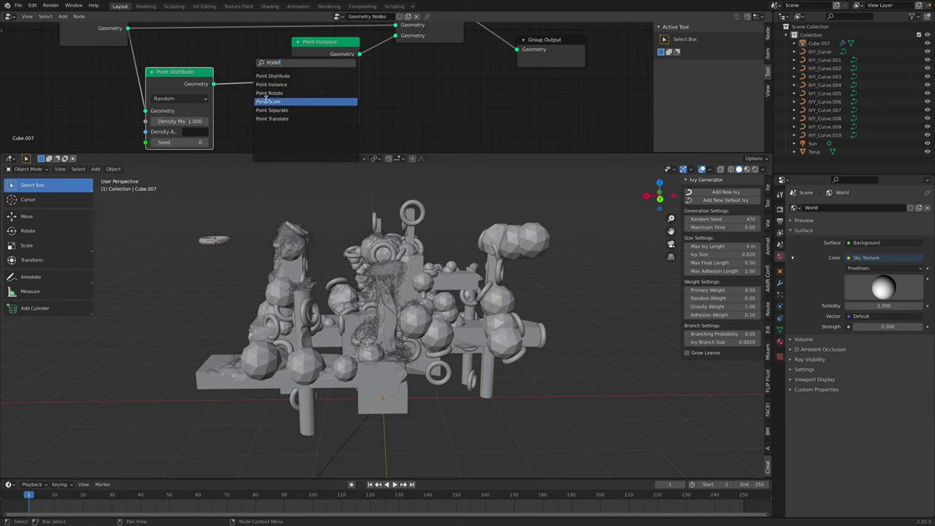
left_click(269, 101)
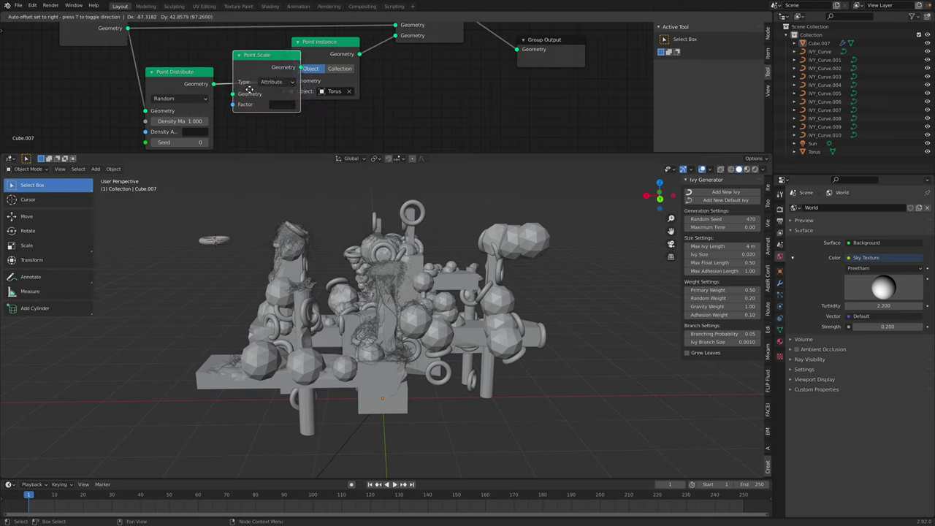
left_click(269, 92)
- Switch the Point Scale type to Vector and set its X, Y and Z factors to 0.1
left_click(292, 81)
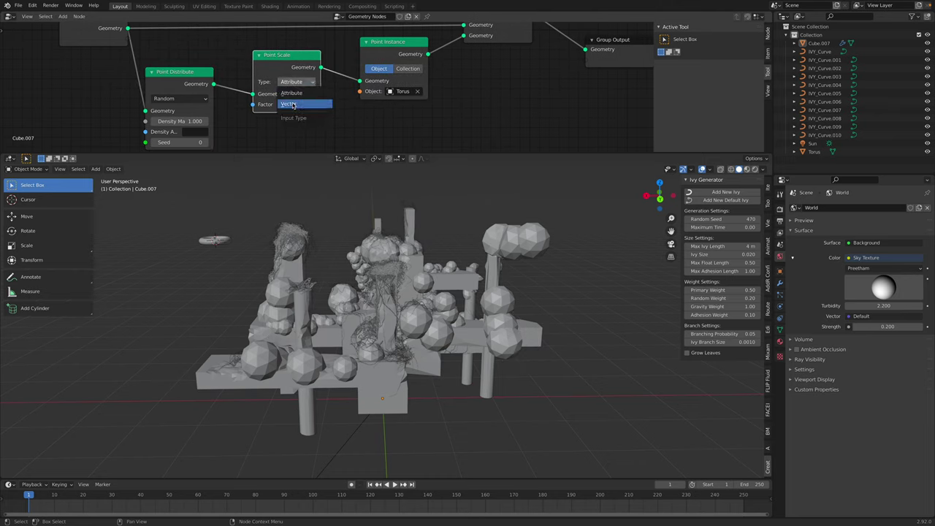
left_click(293, 108)
left_click_drag(292, 113, 299, 134)
key("ctrl+z")
key("Escape")
type(".1")
key("Return")
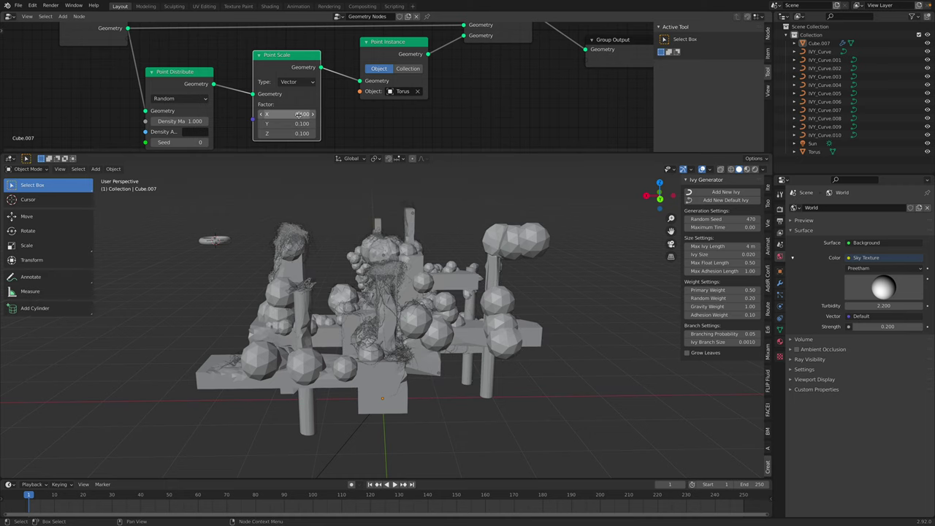
- Change Point Distribute to Poisson Disk with a maximum density of 100 and a minimum distance of 0.18
left_click_drag(185, 122, 212, 121)
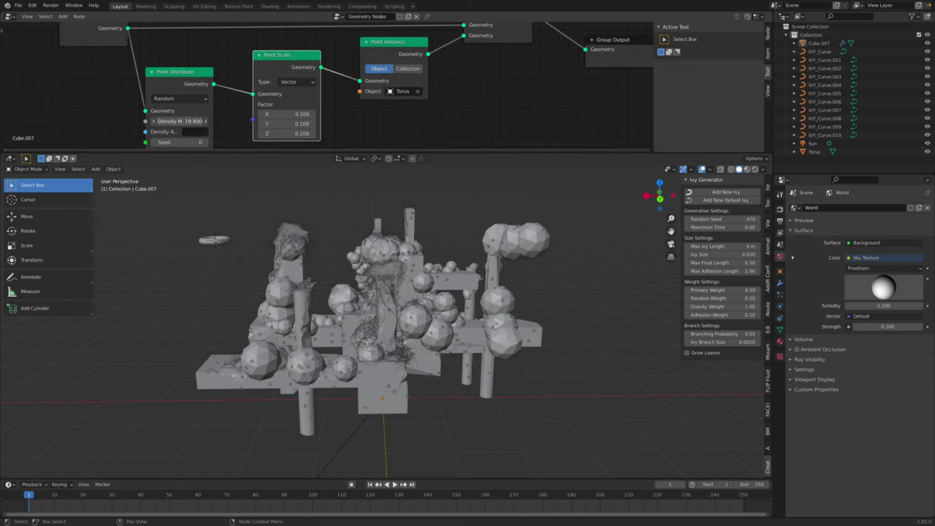
left_click(172, 99)
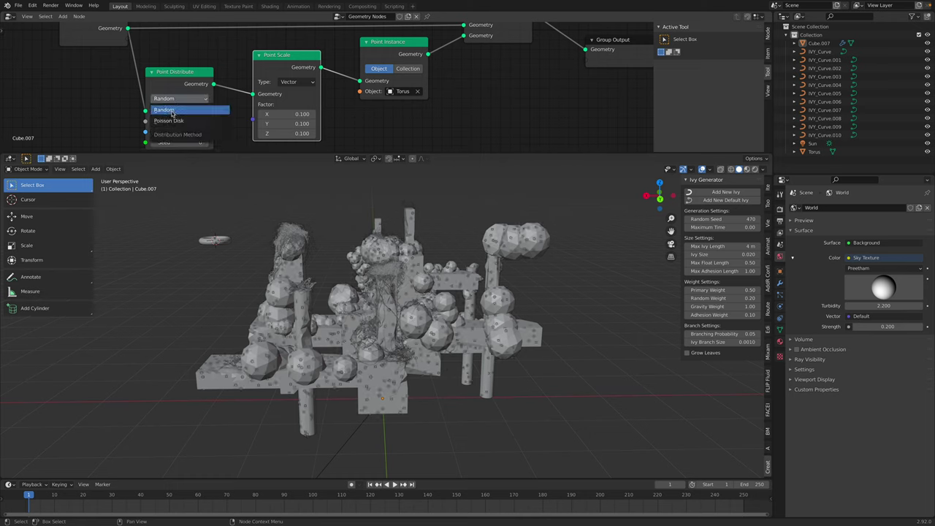
left_click(173, 120)
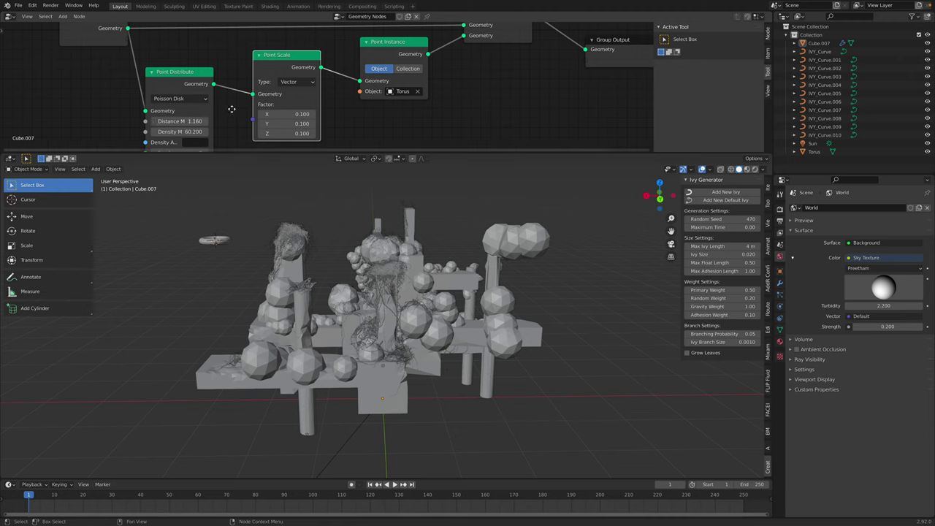
middle_click_drag(232, 109, 248, 84)
left_click_drag(195, 106, 215, 105)
left_click(195, 105)
type("100")
key("Return")
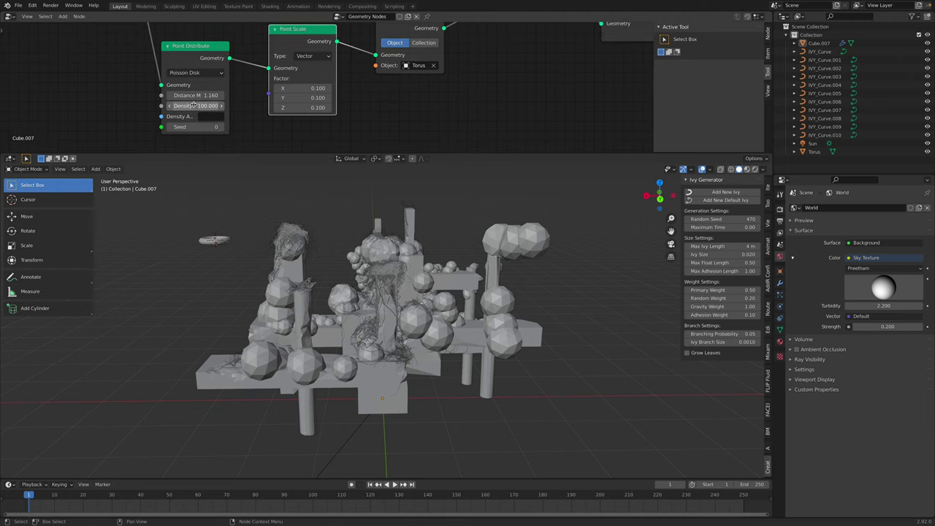
mouse_move(195, 96)
left_mouse_down("shift")
mouse_move(173, 95)
mouse_move(182, 95)
left_mouse_up("shift")
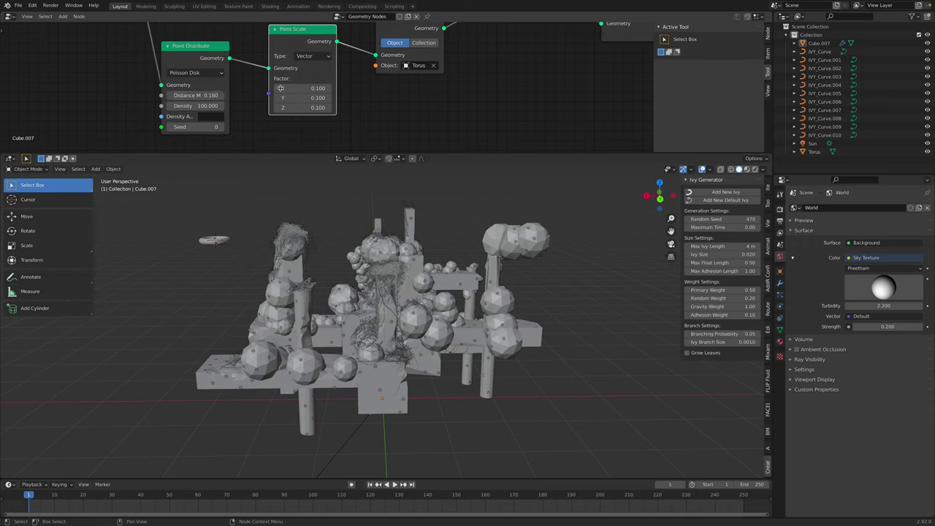
- Raise the Point Scale X, Y and Z factors to 0.32 and save the file
middle_click_drag(280, 88, 268, 104)
left_click_drag(274, 104, 307, 123, "shift")
middle_click_drag(532, 261, 495, 327)
key("ctrl+s")
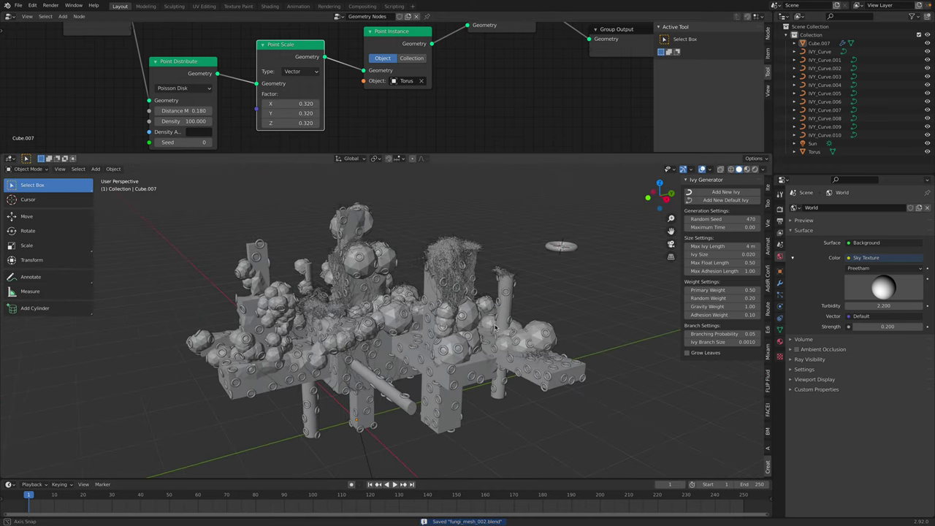
- Move Group Input, Point Distribute and Point Scale away from Point Instance to make room for another node
middle_click_drag(363, 103, 356, 110)
scroll(357, 110, "down", 2)
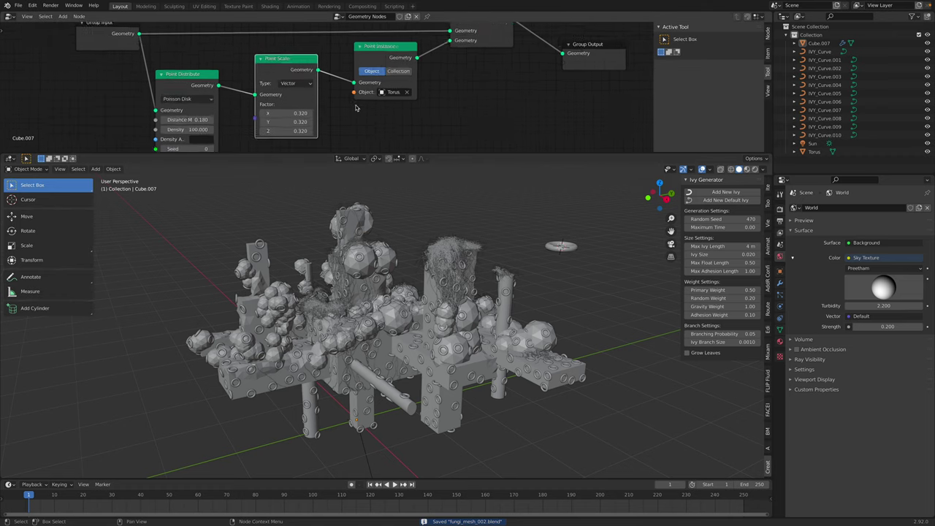
left_click_drag(120, 36, 54, 39)
left_click_drag(195, 74, 145, 71)
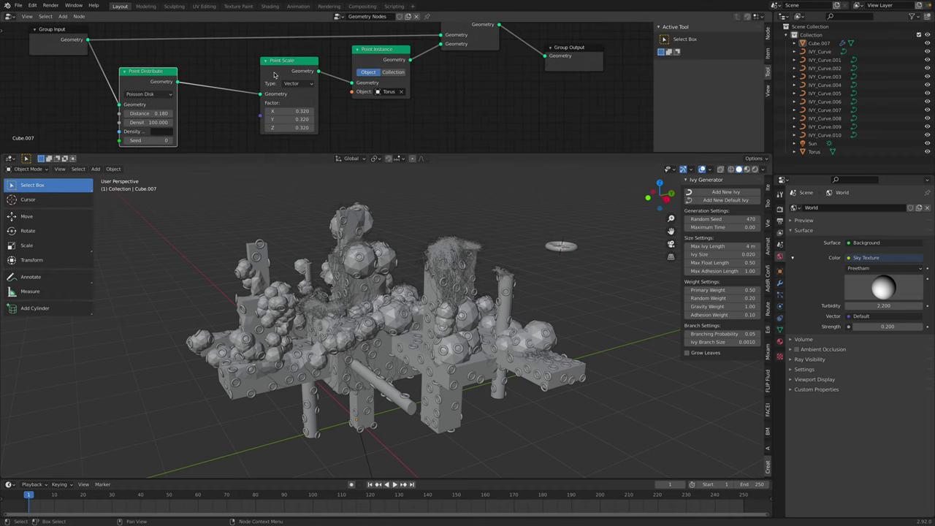
left_click_drag(281, 59, 236, 65)
scroll(448, 277, "up", 4)
middle_click_drag(448, 278, 363, 319)
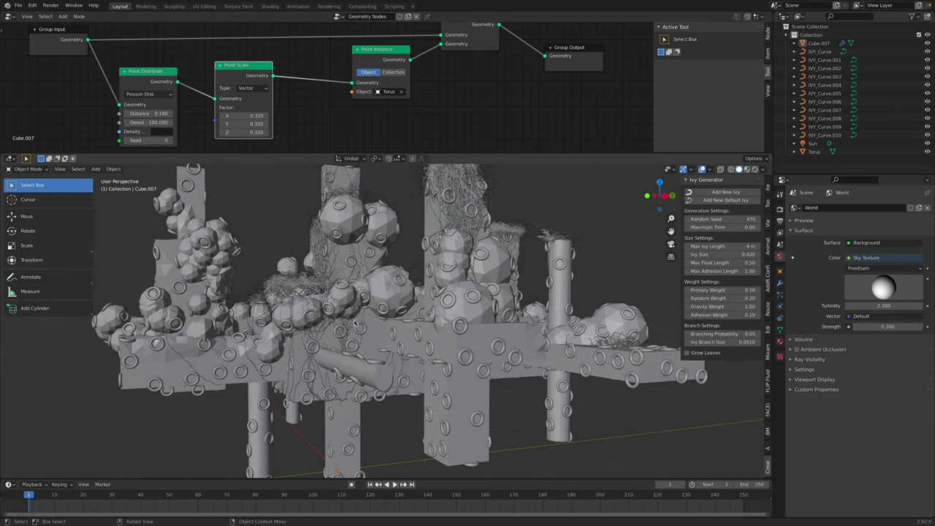
scroll(353, 319, "down", 1)
left_click_drag(251, 67, 251, 76)
- Insert an Attribute Randomize node between Point Scale and Point Instance
key("shift+a")
type("RANDOM")
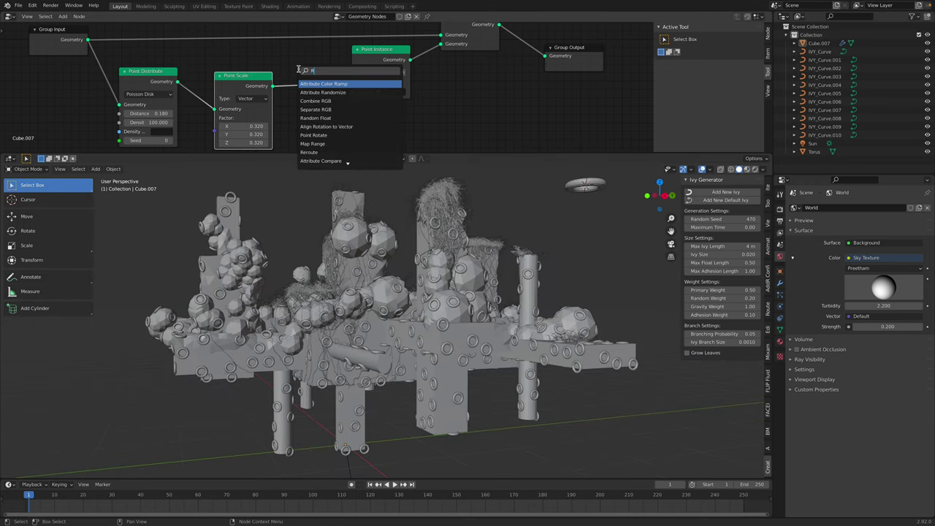
key("Return")
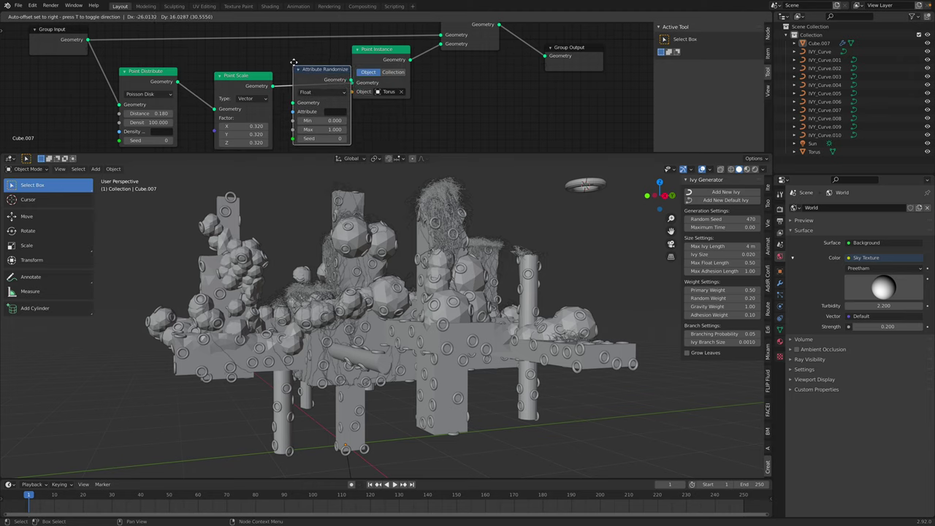
left_click(338, 91)
- Randomize the scale attribute with a minimum of 0.16, a maximum of 0.54 and a seed of 32
left_click(341, 91)
key("Escape")
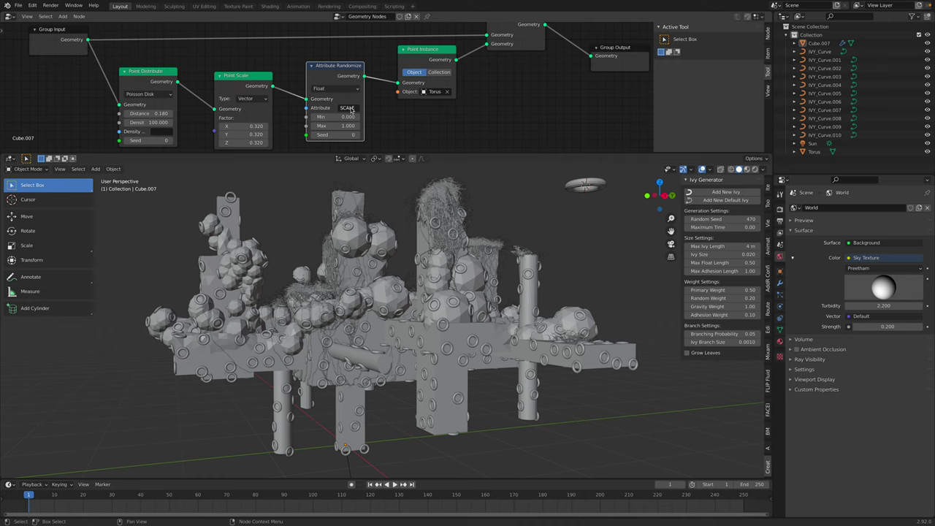
key("Return")
mouse_move(350, 117)
left_mouse_down("shift")
mouse_move(338, 117)
mouse_move(380, 126)
mouse_move(341, 126)
mouse_move(348, 134)
left_mouse_up("shift")
middle_click_drag(398, 241, 419, 284)
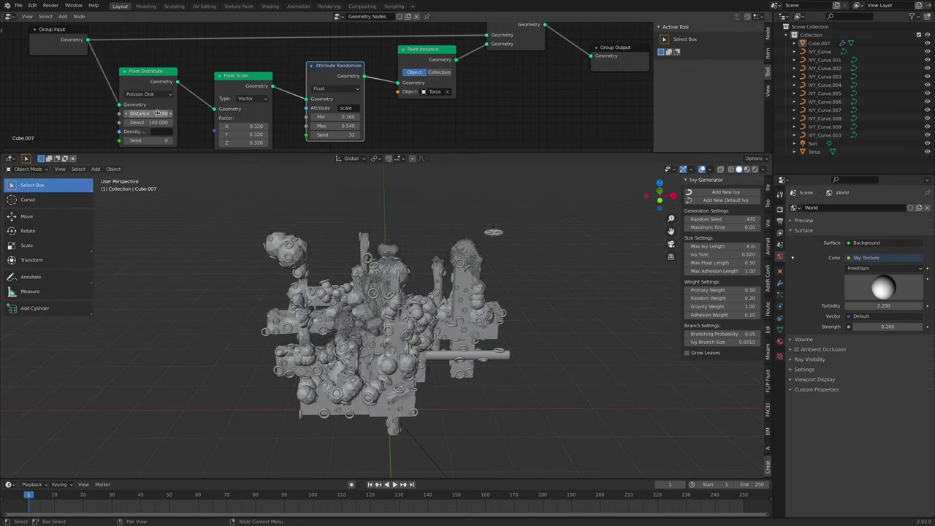
- Set the Point Distribute minimum distance to 0.1 and save the file
left_click_drag(146, 113, 157, 113)
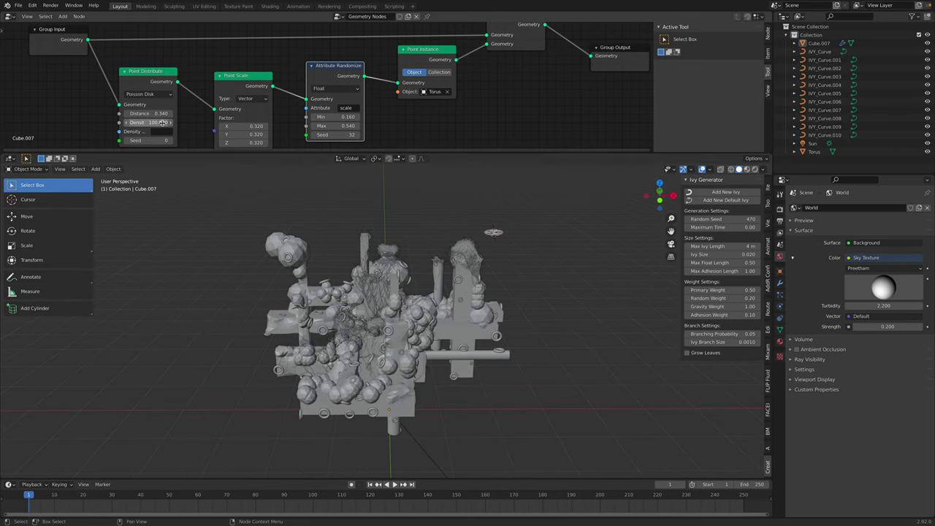
left_click(151, 113)
type("0.1")
key("Return")
middle_click_drag(307, 321, 287, 335)
key("ctrl+s")
- Select the fungi mesh and switch it to Weight Paint mode
left_click(287, 334)
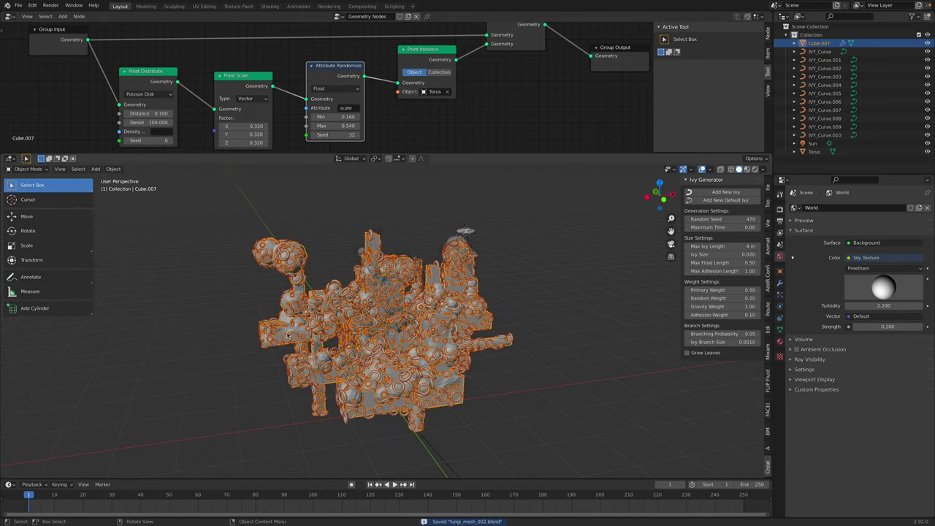
left_click(42, 170)
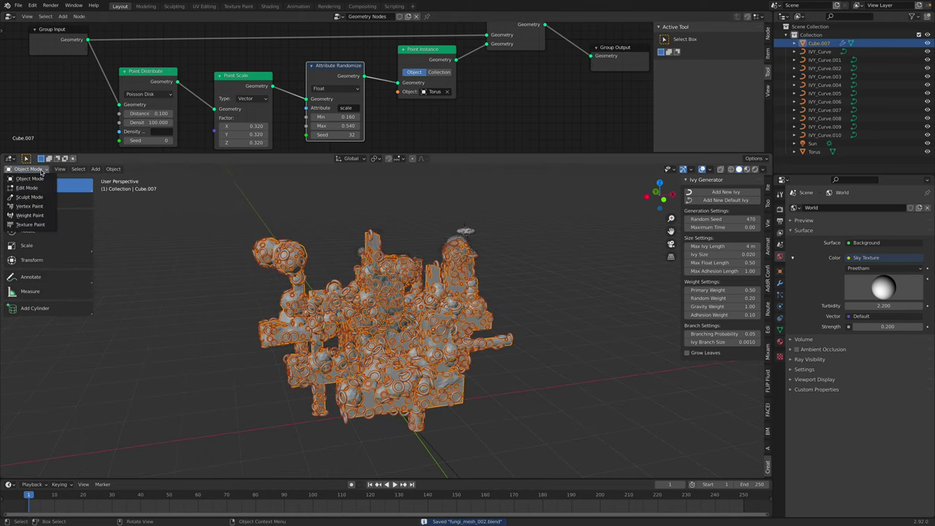
left_click(41, 217)
- Paint scattered weight patches over the fungi mesh from several sides with the Draw brush at weight 1.000 and 50 px radius
middle_click_drag(241, 292, 334, 309)
scroll(329, 306, "up", 3)
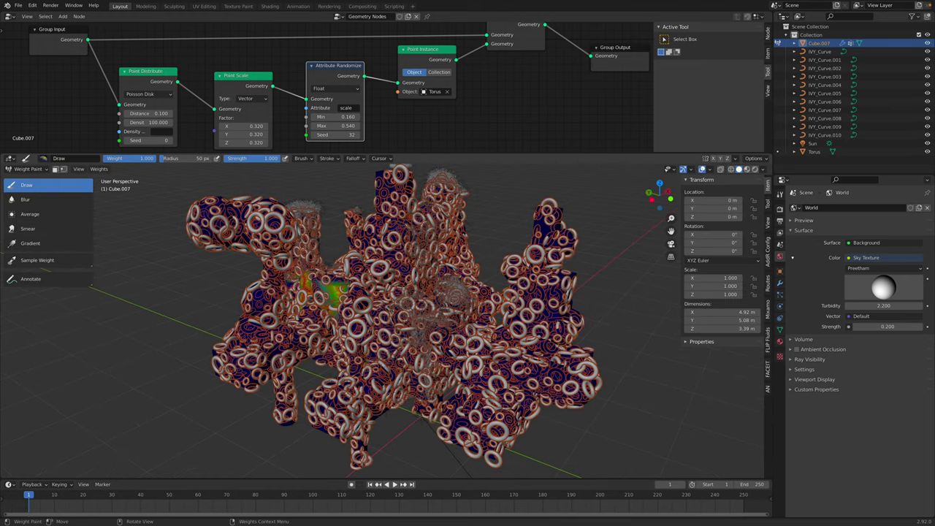
scroll(285, 281, "down", 3)
scroll(387, 321, "up", 3)
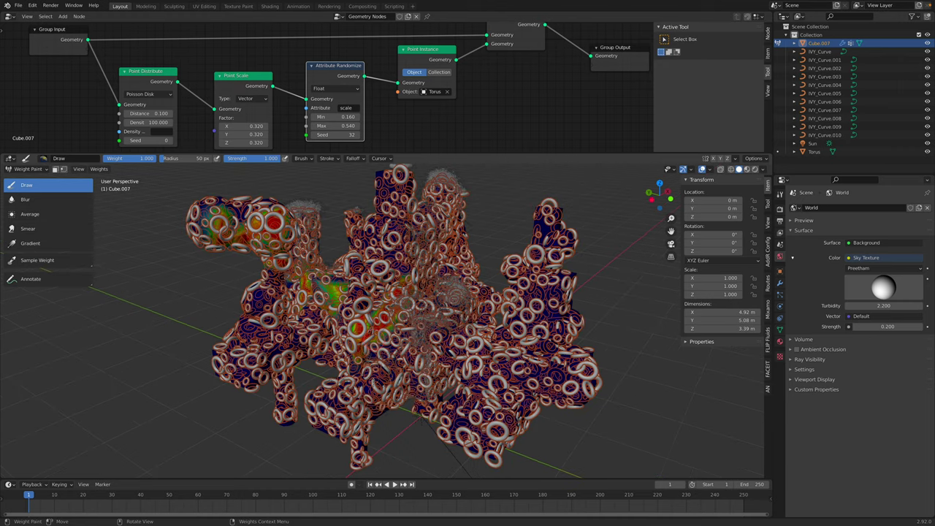
middle_click_drag(438, 365, 347, 369)
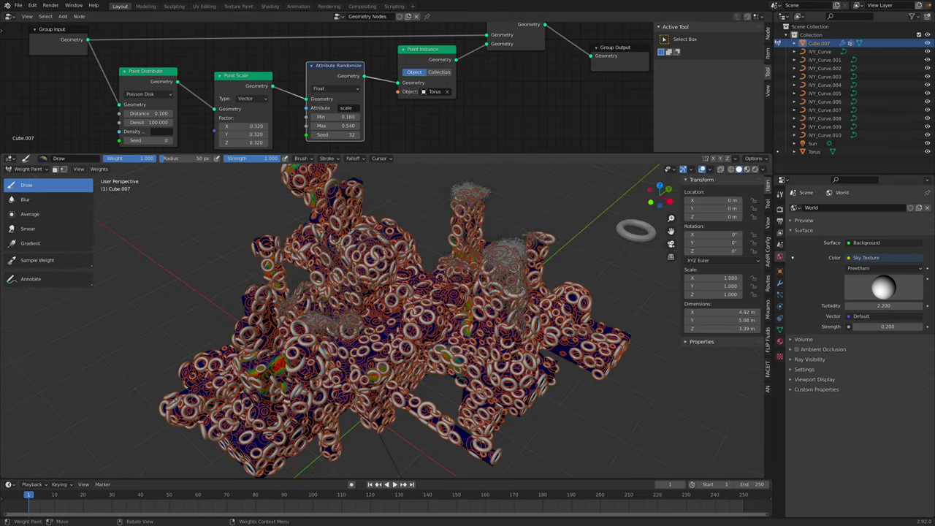
scroll(423, 296, "down", 4)
scroll(415, 363, "up", 3)
middle_click_drag(415, 363, 379, 312)
middle_click_drag(348, 263, 408, 266)
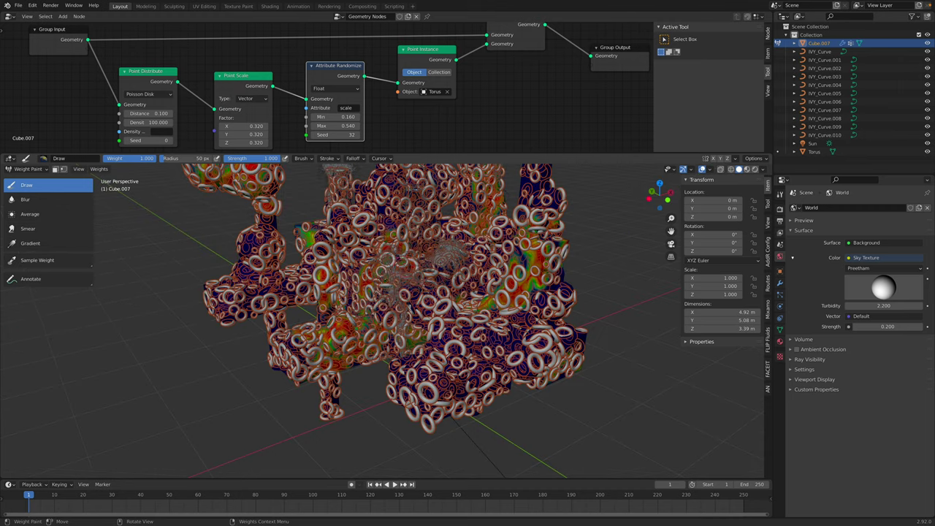
- Return the fungi mesh to Object Mode, deselect everything and save the file
left_click(31, 171)
left_click(29, 178)
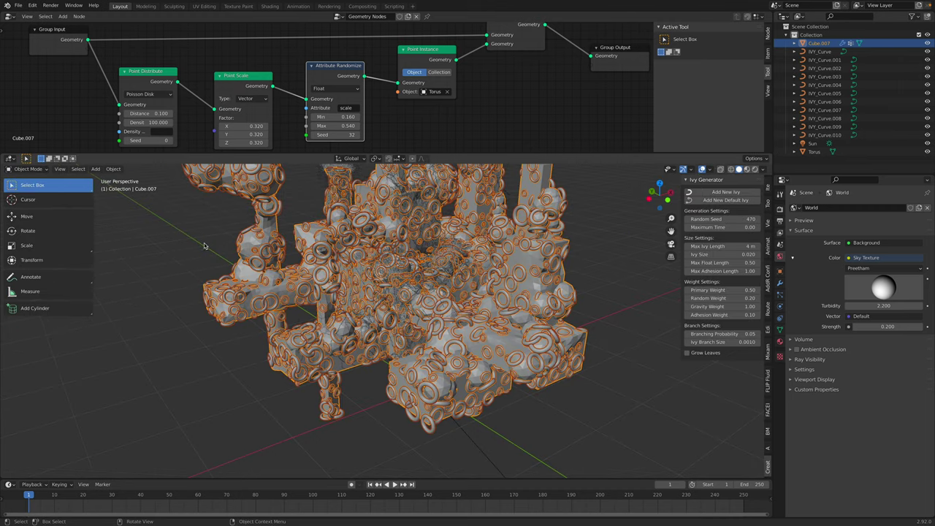
key("alt+a")
key("ctrl+s")
scroll(247, 111, "down", 1)
mouse_move(232, 100)
middle_mouse_down()
mouse_move(236, 111)
mouse_move(248, 96)
middle_mouse_up()
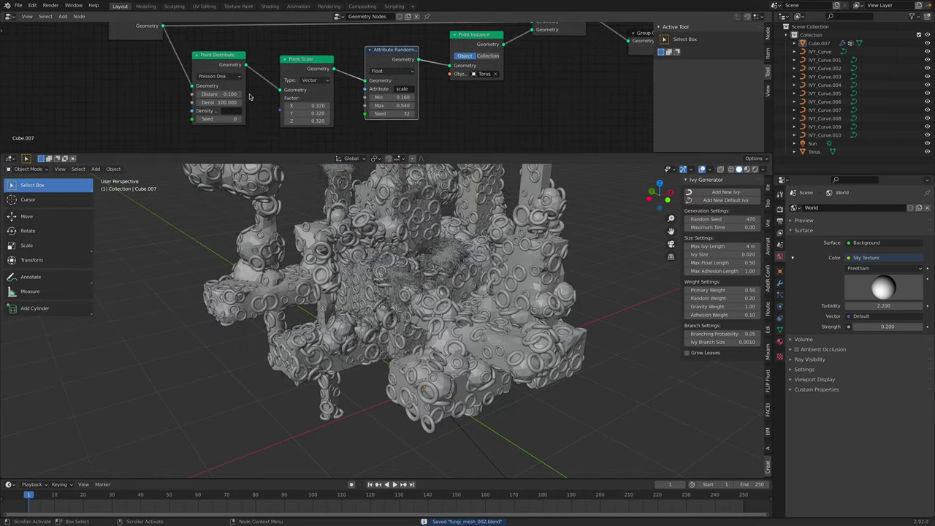
scroll(246, 96, "up", 2)
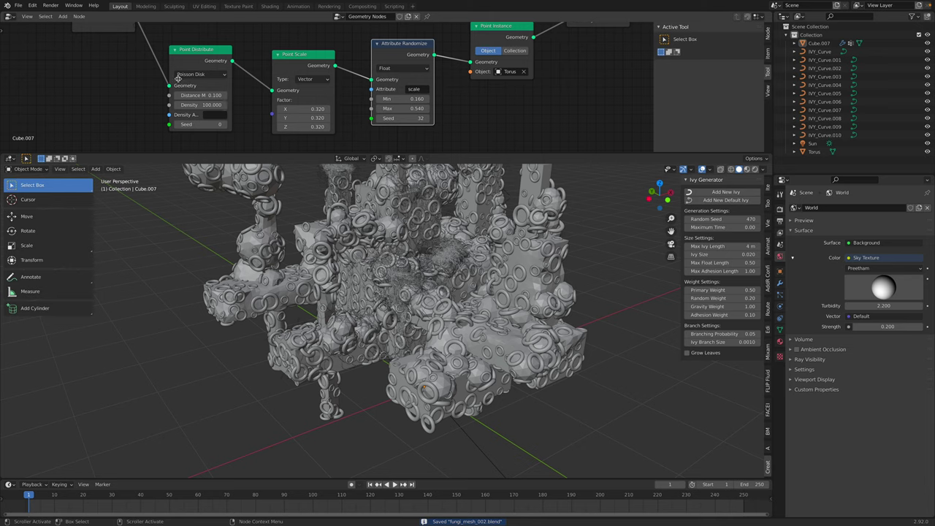
- Widen the Point Distribute node, set its density attribute to the fungi mesh's vertex group "Group", and save the file
left_click_drag(169, 64, 144, 64)
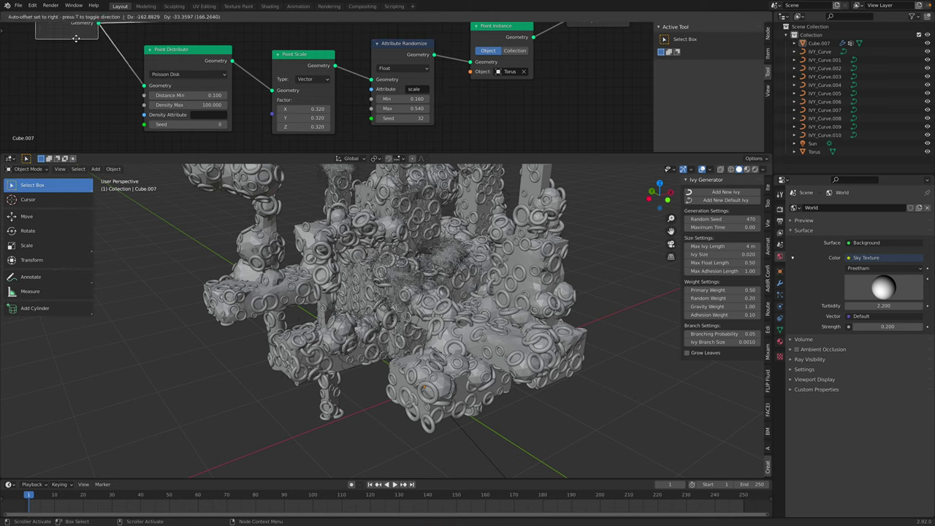
left_click(310, 290)
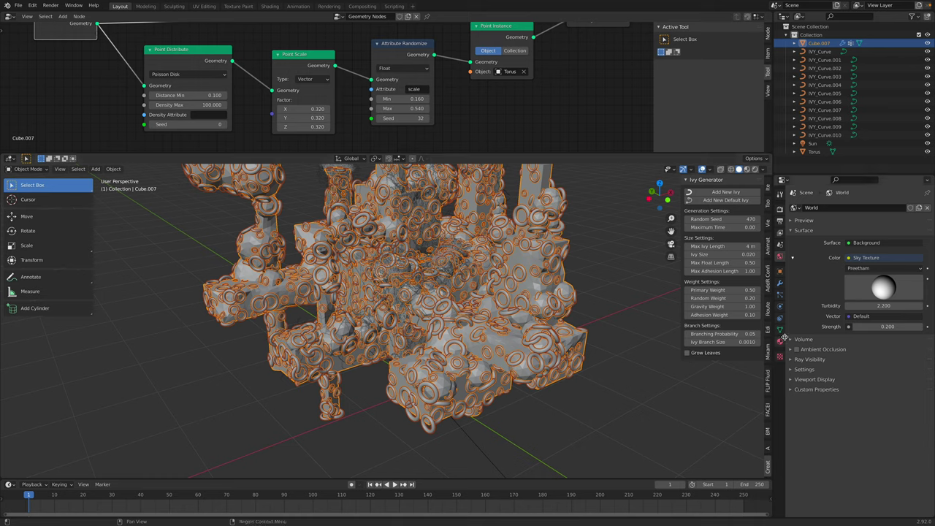
left_click(779, 330)
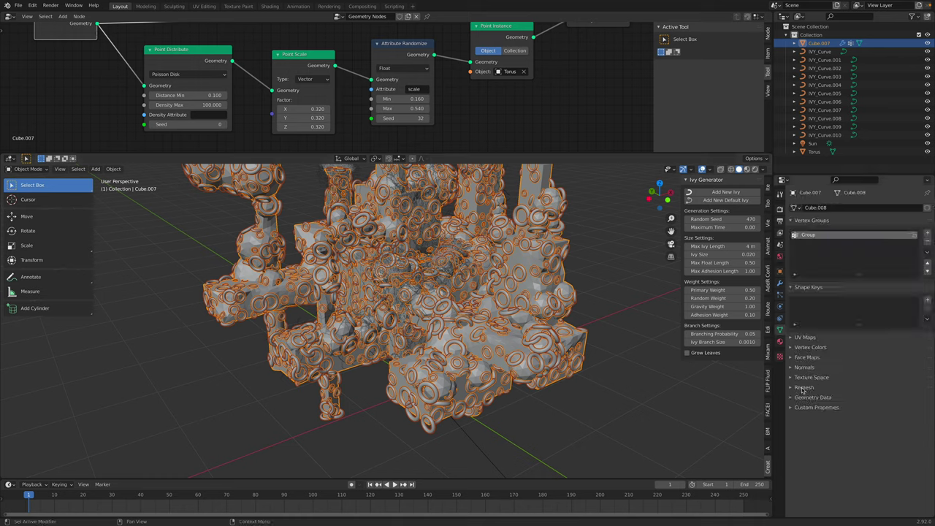
left_click(205, 115)
type("Group")
key("Return")
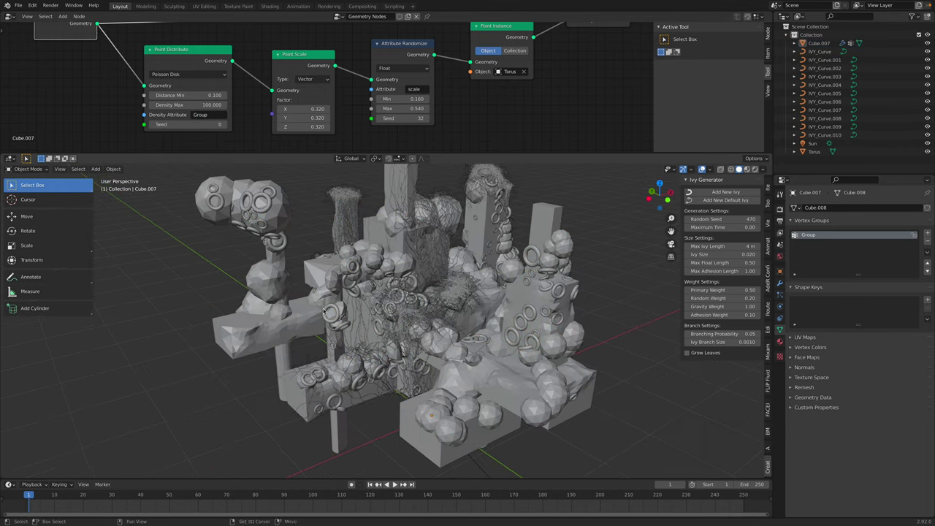
key("ctrl+s")
- Set the Point Distribute minimum distance to 0.02 for denser toruses, leave the fungi mesh deselected and save the file
left_click(211, 95)
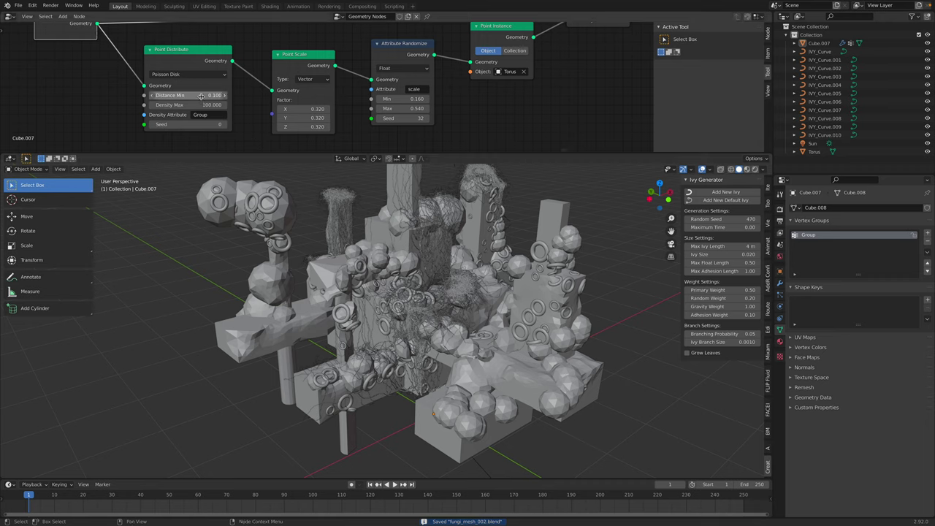
type("0.1")
key("Return")
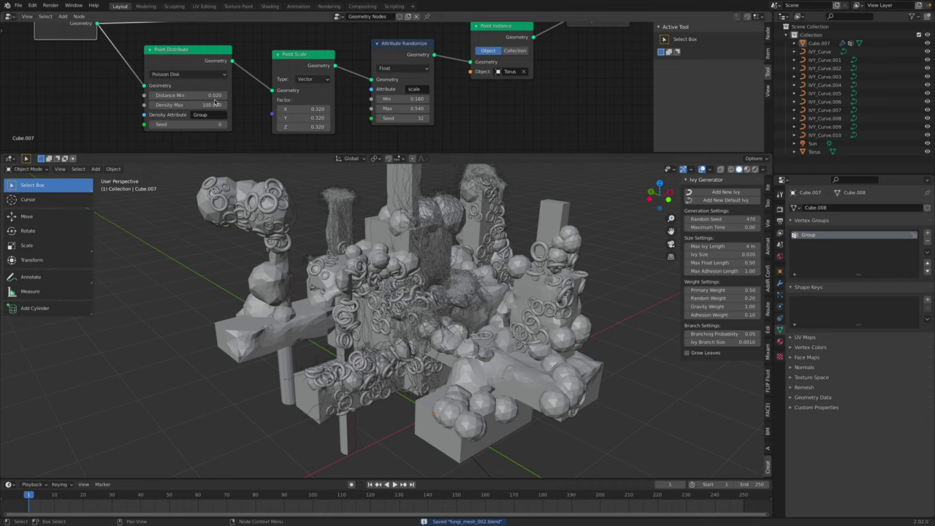
left_click(283, 206)
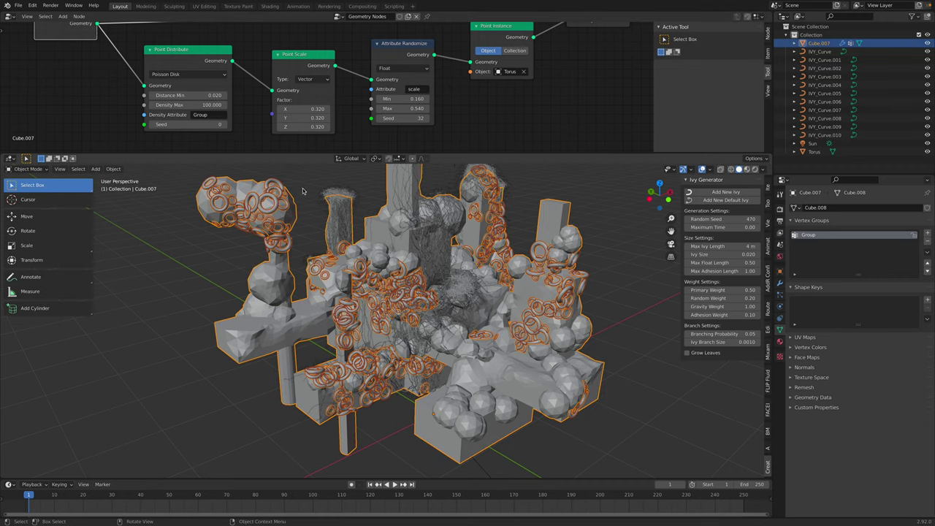
left_click(303, 191)
key("ctrl+s")
- Space out the geometry nodes around Point Instance, Join Geometry and Group Output, and save the file
middle_click_drag(356, 238, 332, 248)
scroll(447, 69, "down", 1)
middle_click_drag(449, 67, 372, 101)
left_click_drag(480, 39, 506, 37)
left_click_drag(593, 67, 632, 70)
left_click_drag(520, 33, 550, 41)
left_click_drag(47, 60, 51, 49)
middle_click_drag(494, 96, 461, 100)
left_click_drag(392, 79, 383, 95)
middle_click_drag(423, 98, 387, 87)
key("ctrl+s")
scroll(406, 90, "up", 2)
key("shift+a")
key("s")
key("Escape")
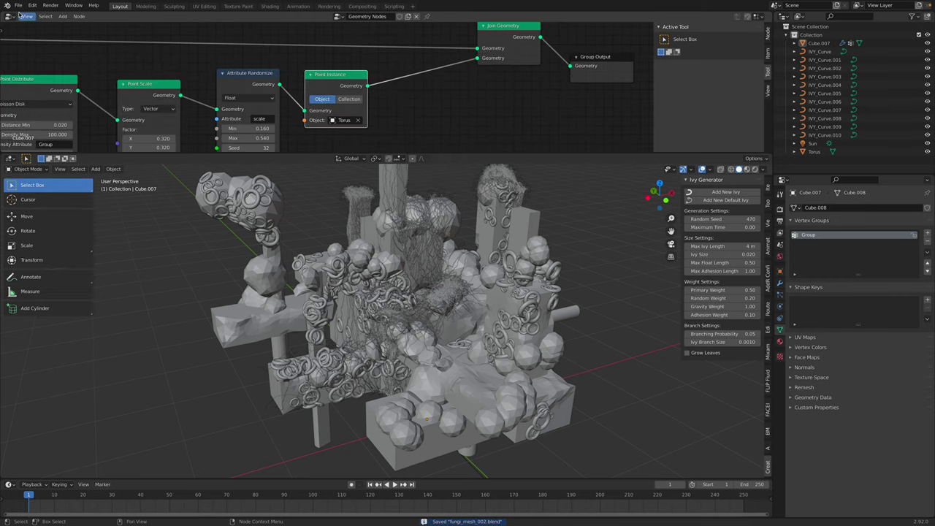
- Bring up the splash screen to check the program version, and close it again
left_click(7, 6)
left_click(12, 14)
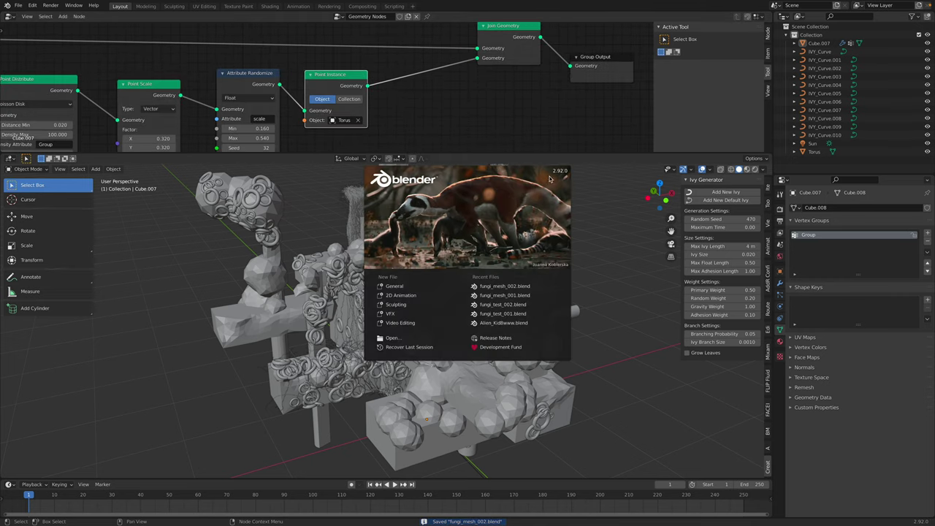
left_click(597, 293)
- Hide the original torus above the tall pillar and switch the 3D viewport to rendered shading
middle_click_drag(467, 308, 509, 314)
middle_click_drag(423, 310, 478, 302)
middle_click_drag(460, 316, 431, 252)
left_click(405, 196)
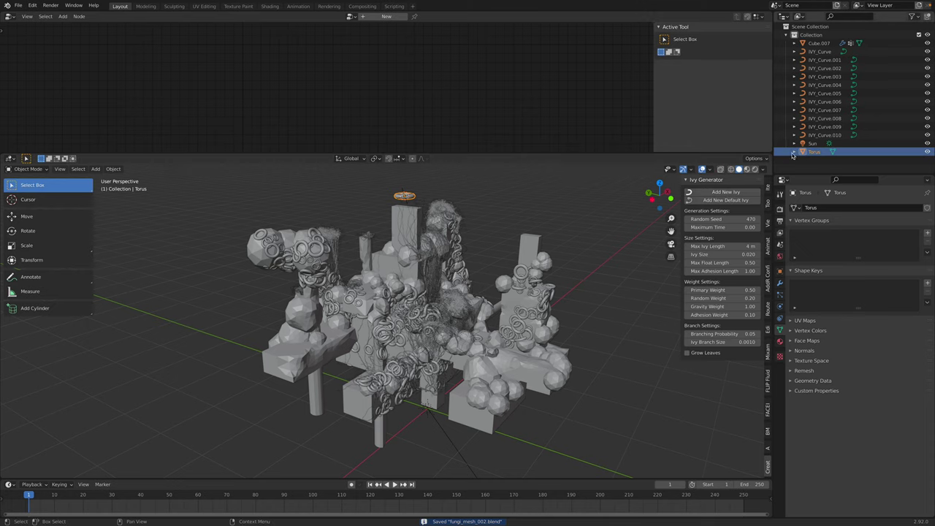
left_click(928, 152)
middle_click_drag(523, 219, 491, 228)
left_click(754, 169)
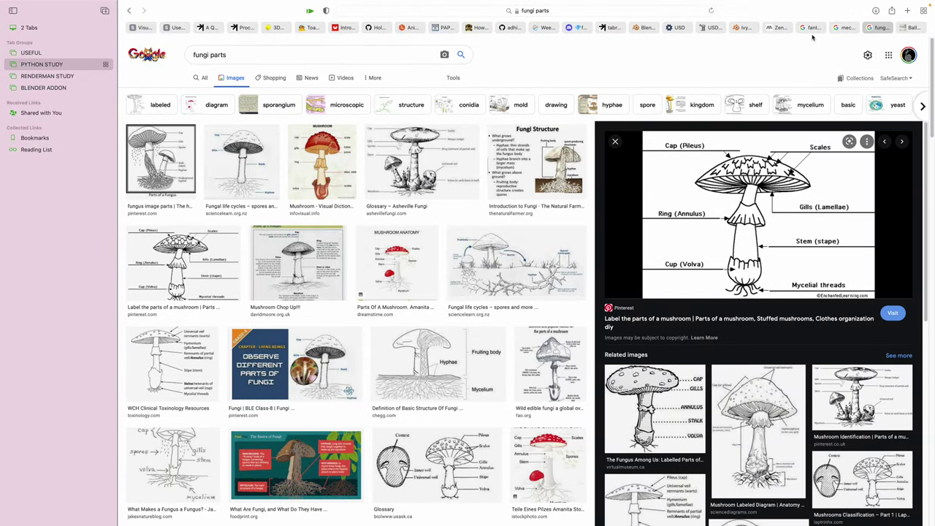
- Check another reference image search in the browser and return to Blender to examine the rendered fungi mesh
left_click(812, 29)
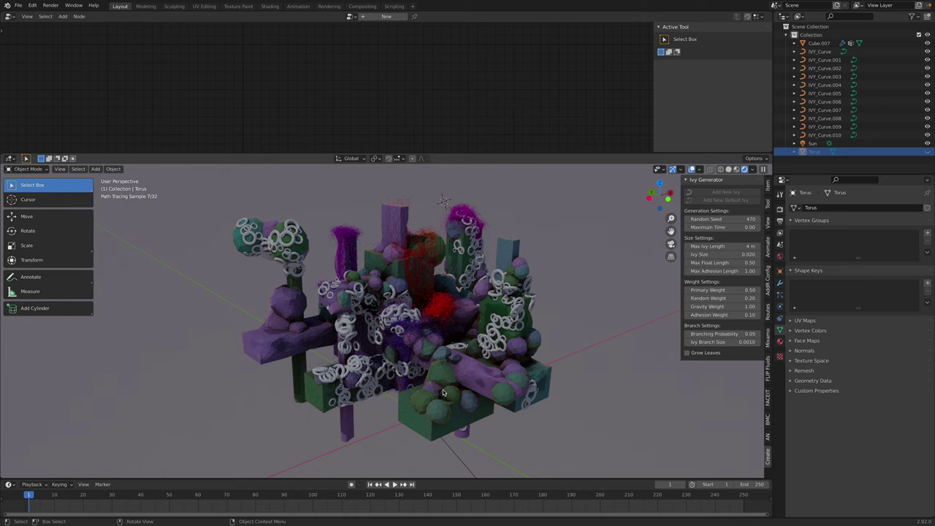
scroll(444, 392, "up", 1)
scroll(420, 321, "down", 1)
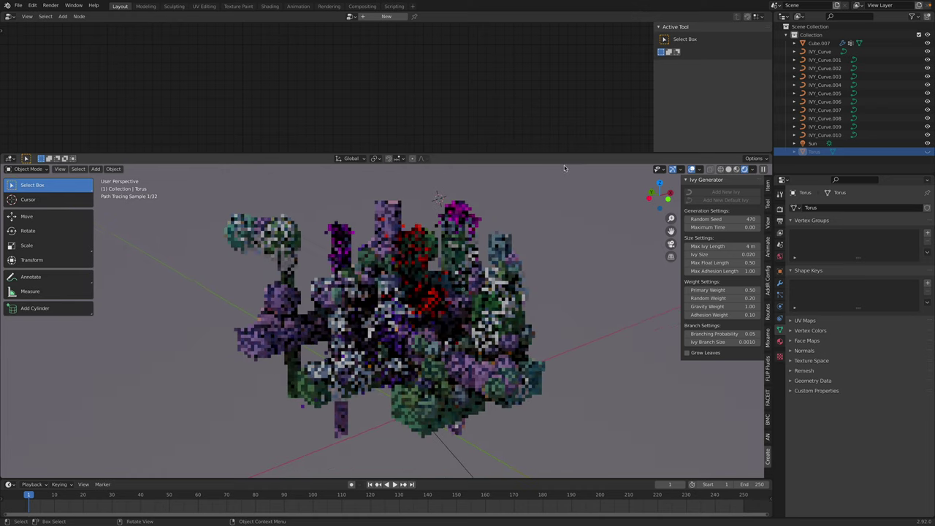
- Enlarge the 3D viewport at the node editor's expense and hide the viewport overlays for a clean rendered view
left_click_drag(563, 156, 606, 96)
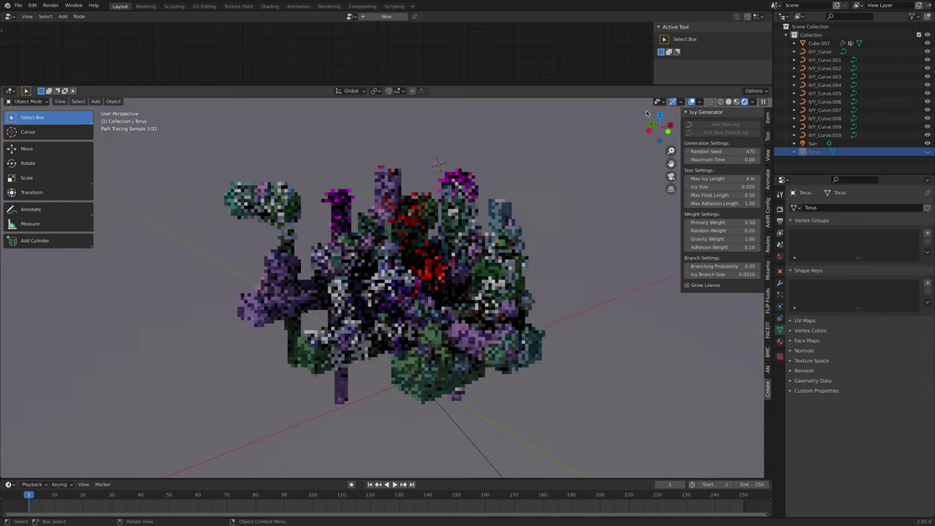
key("shift+alt+z")
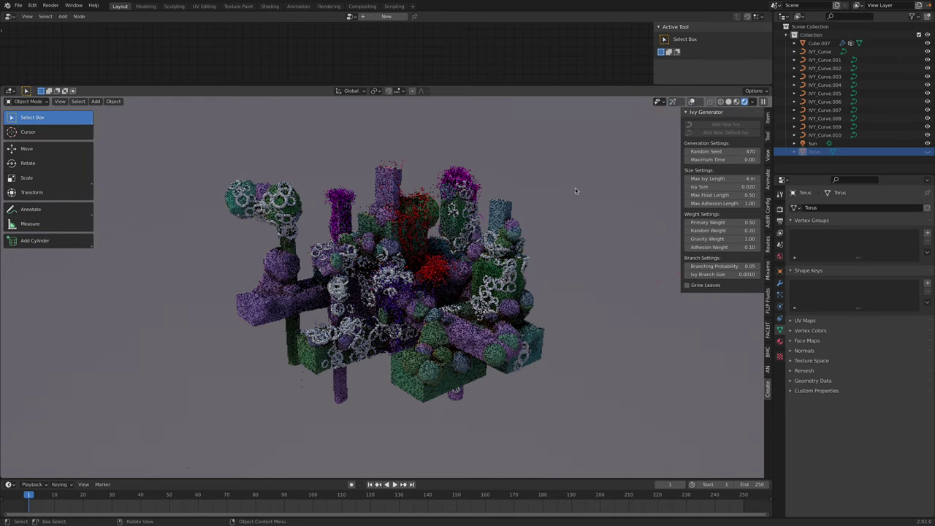